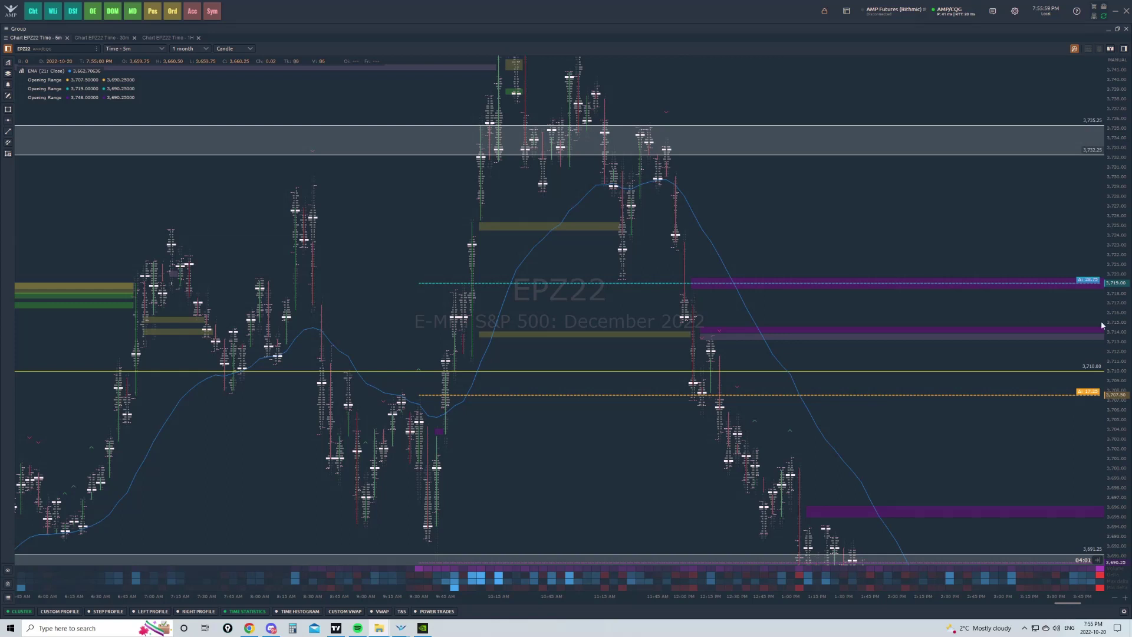
Launch the Movies & TV player to play the recorded EPZ22 trading session.
mouse_move(380, 628)
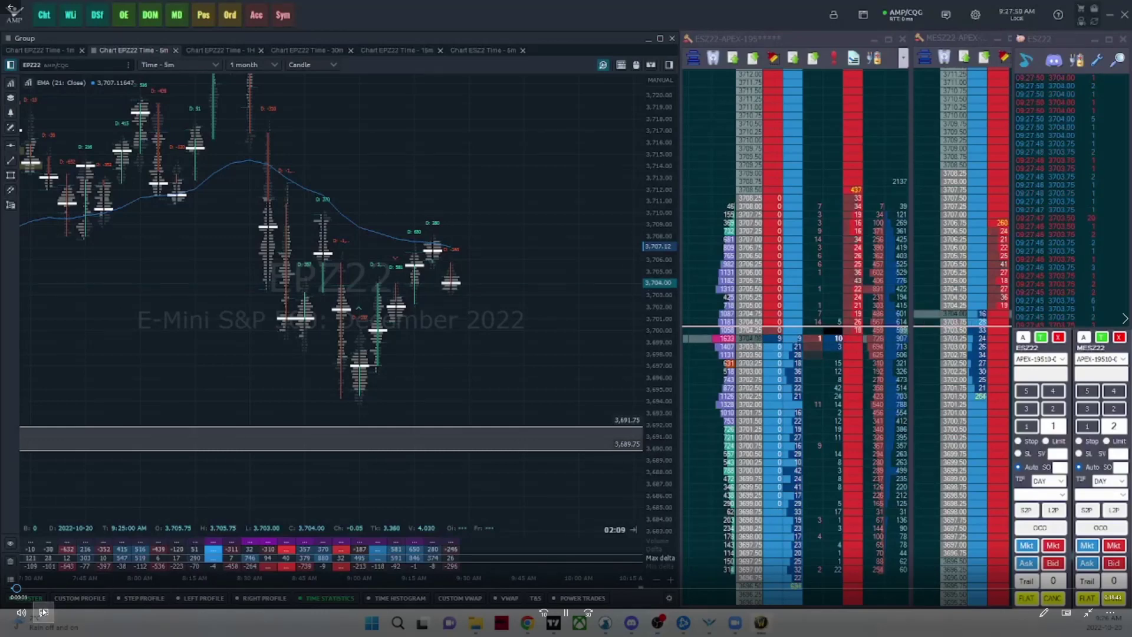
Mute the recording and skip ahead along the seek bar to about 11:18.
click(21, 612)
click(26, 587)
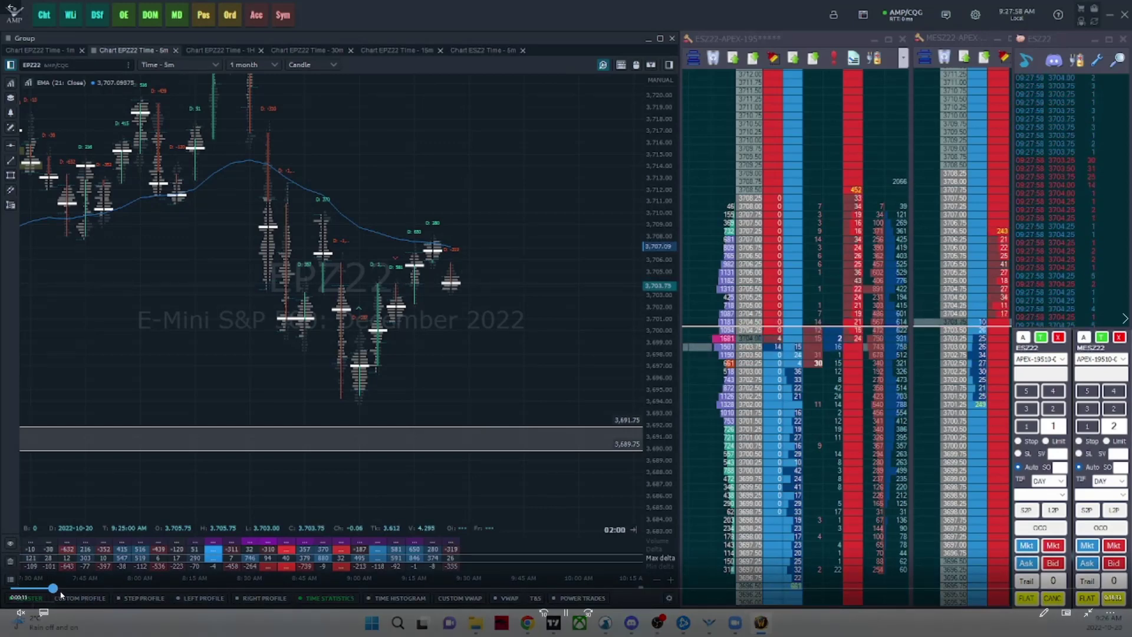
click(94, 588)
click(295, 588)
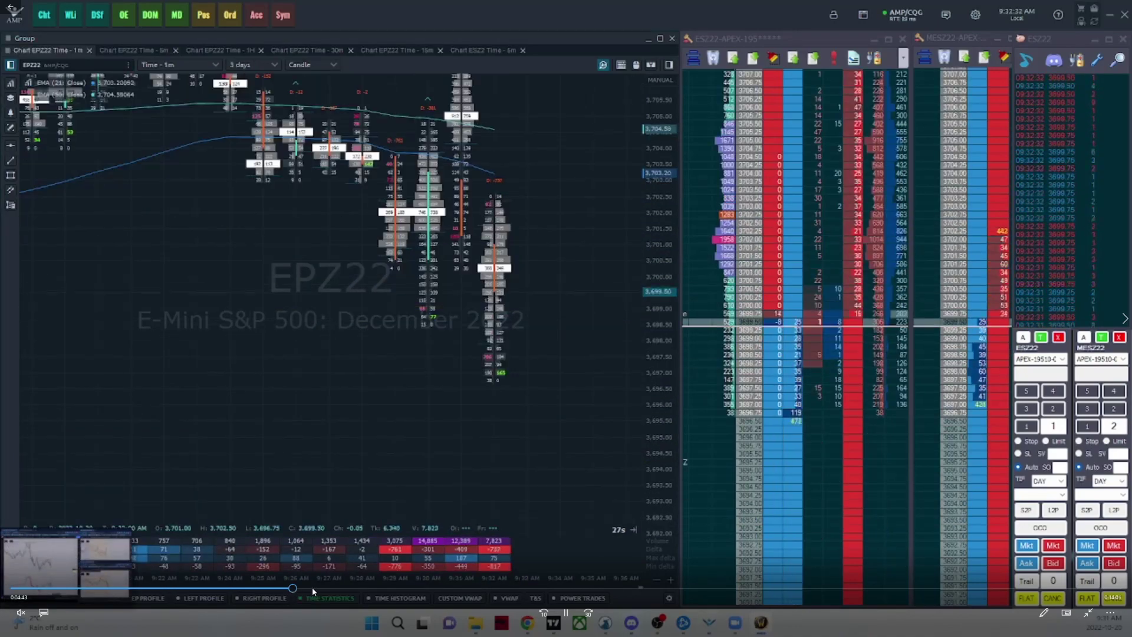
click(384, 588)
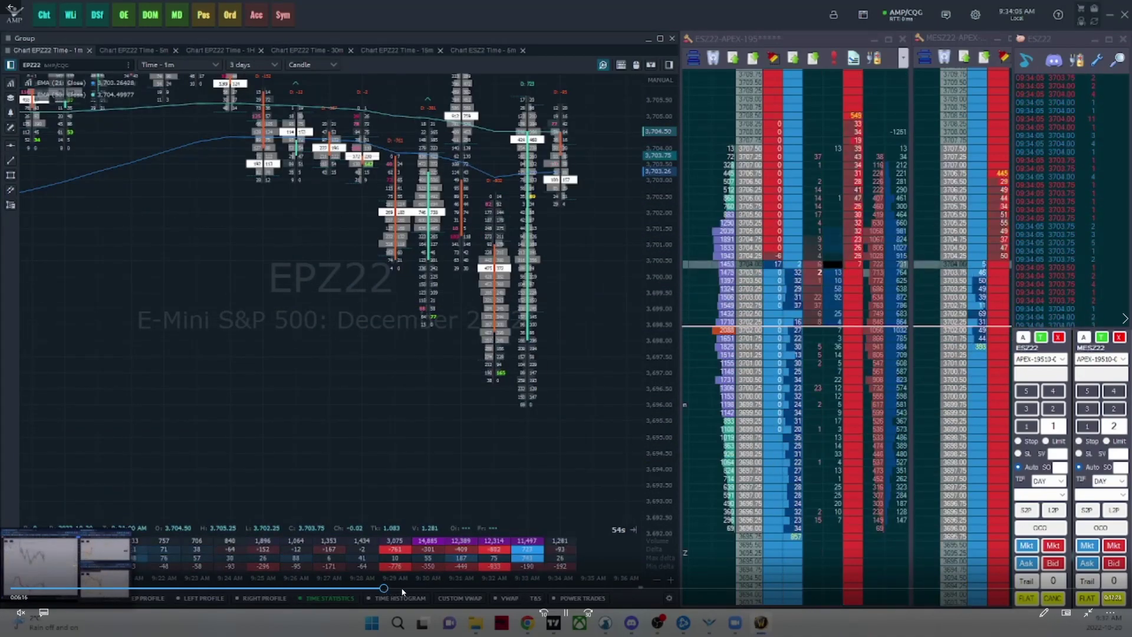
click(477, 589)
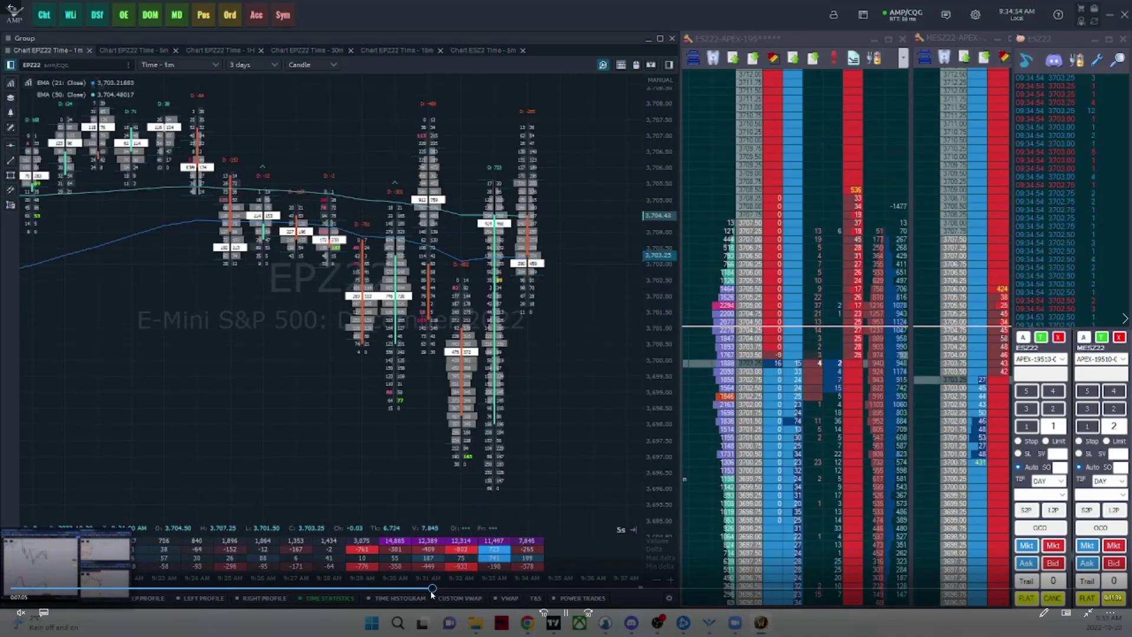
click(511, 589)
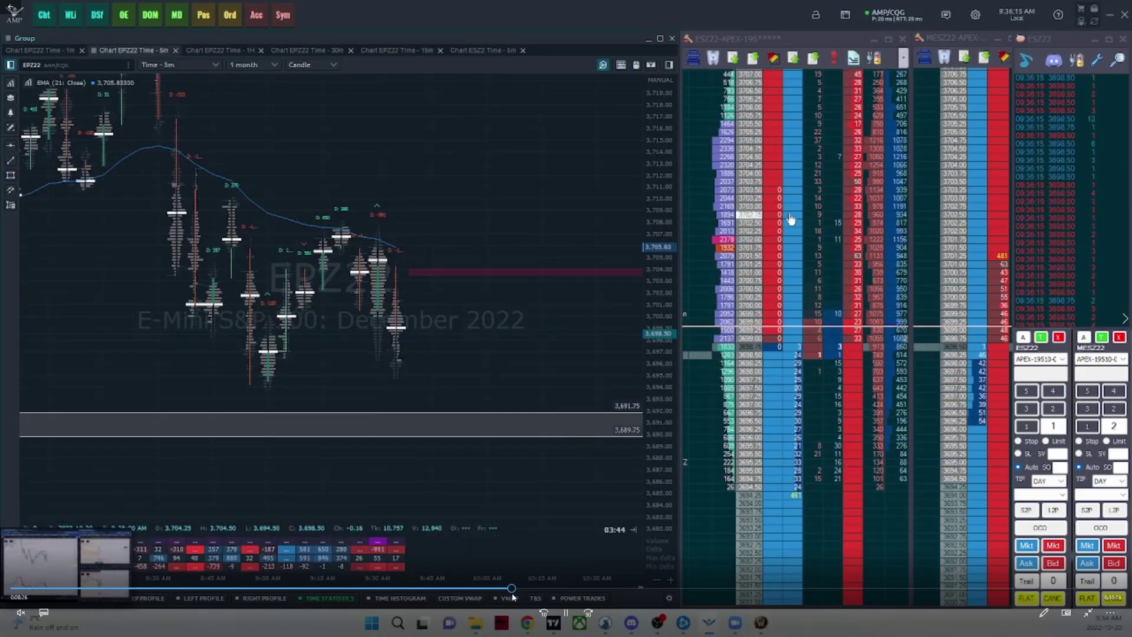
click(539, 588)
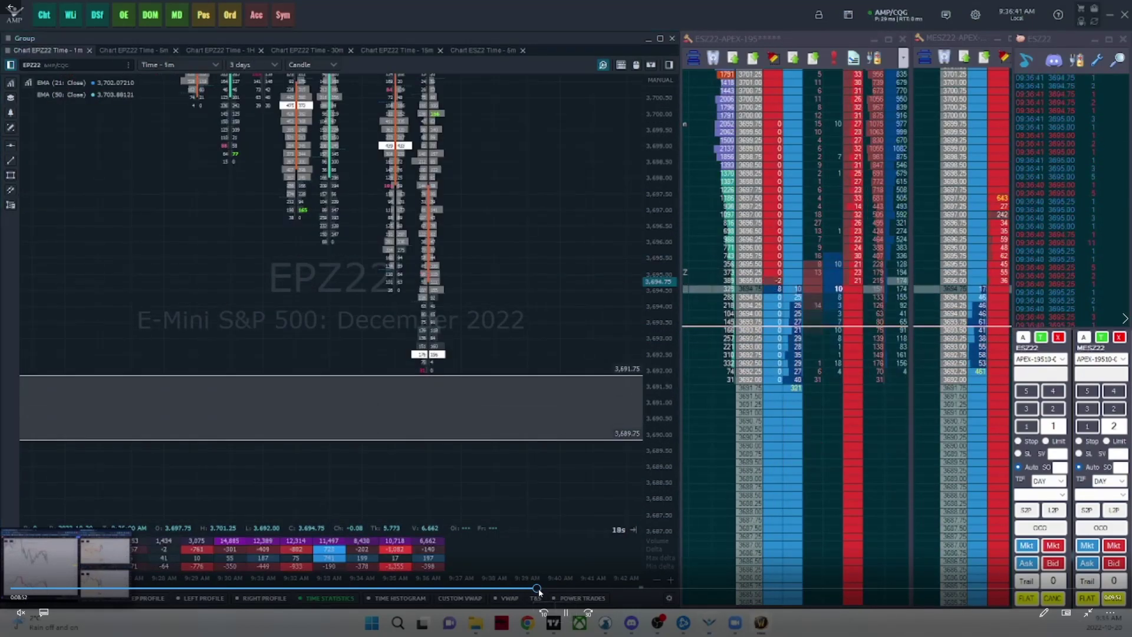
click(573, 589)
click(613, 588)
click(649, 588)
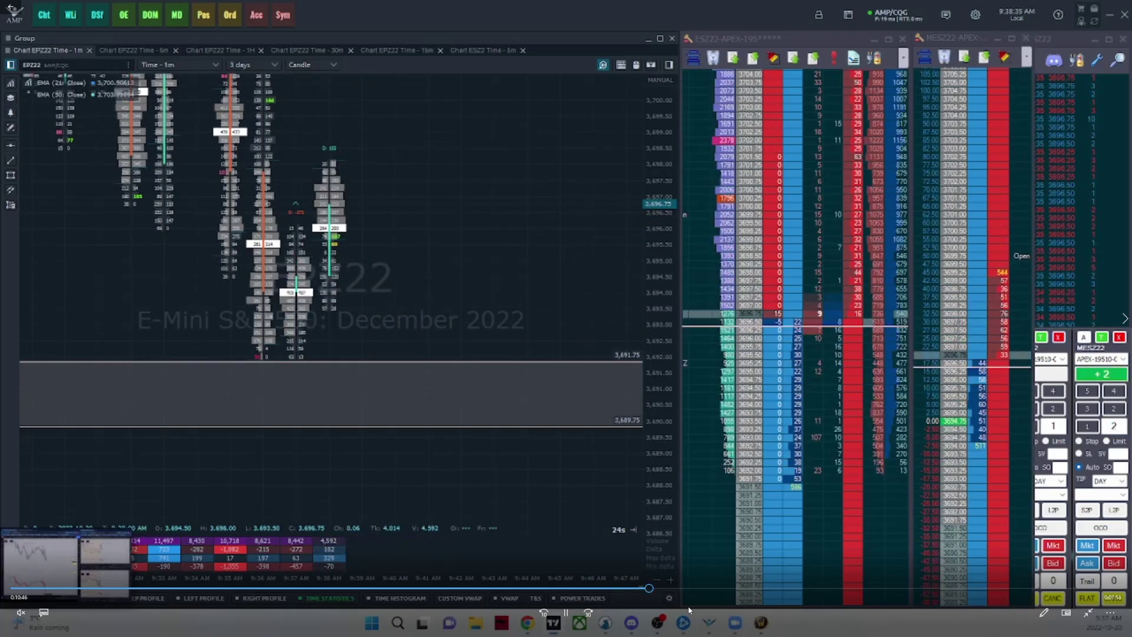
click(678, 588)
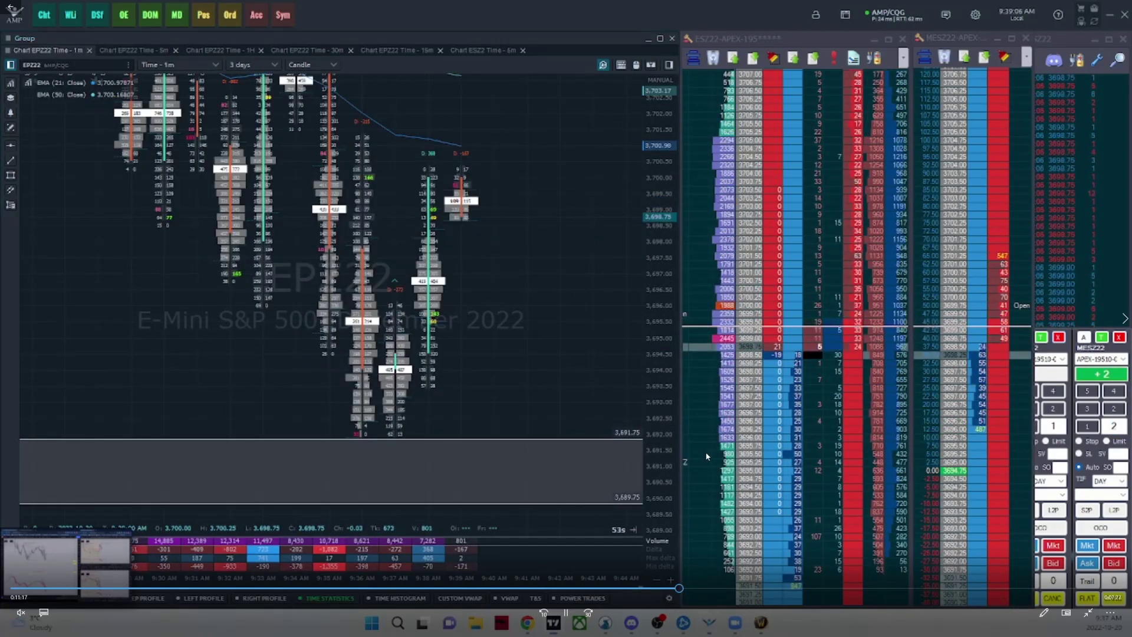
Let playback run, pause it at 11:38, and exit full screen.
click(760, 453)
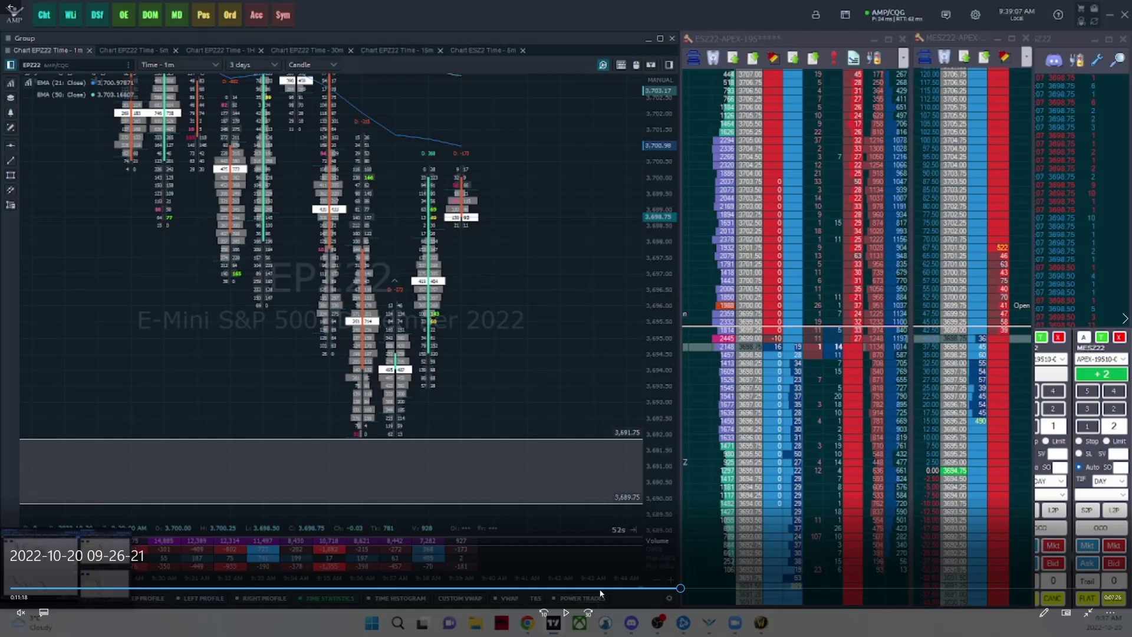
key(space)
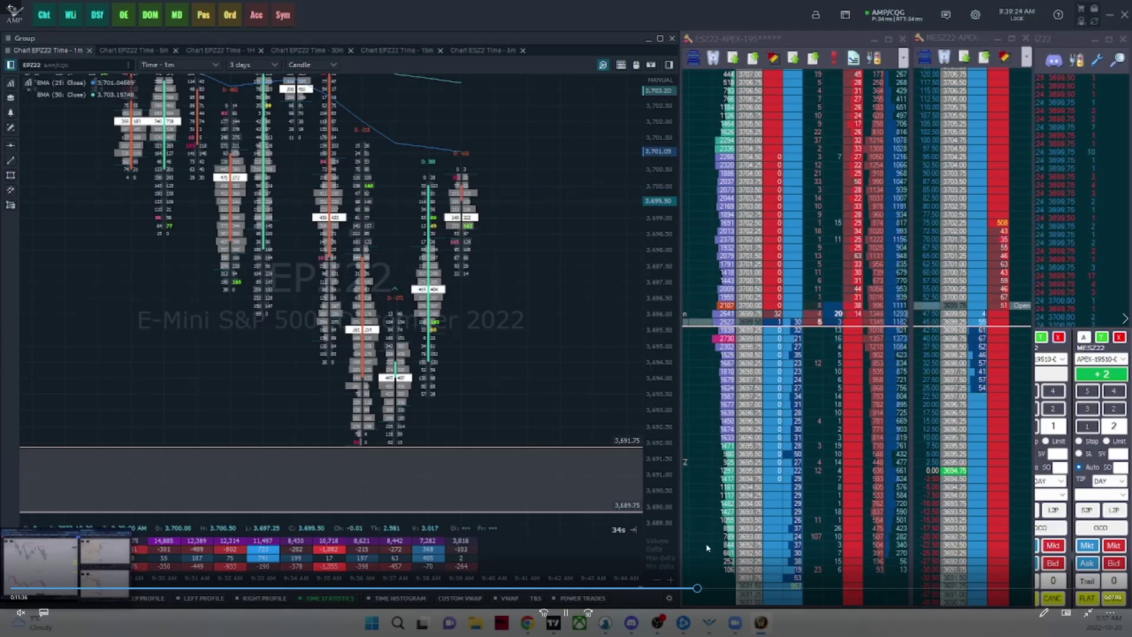
click(578, 553)
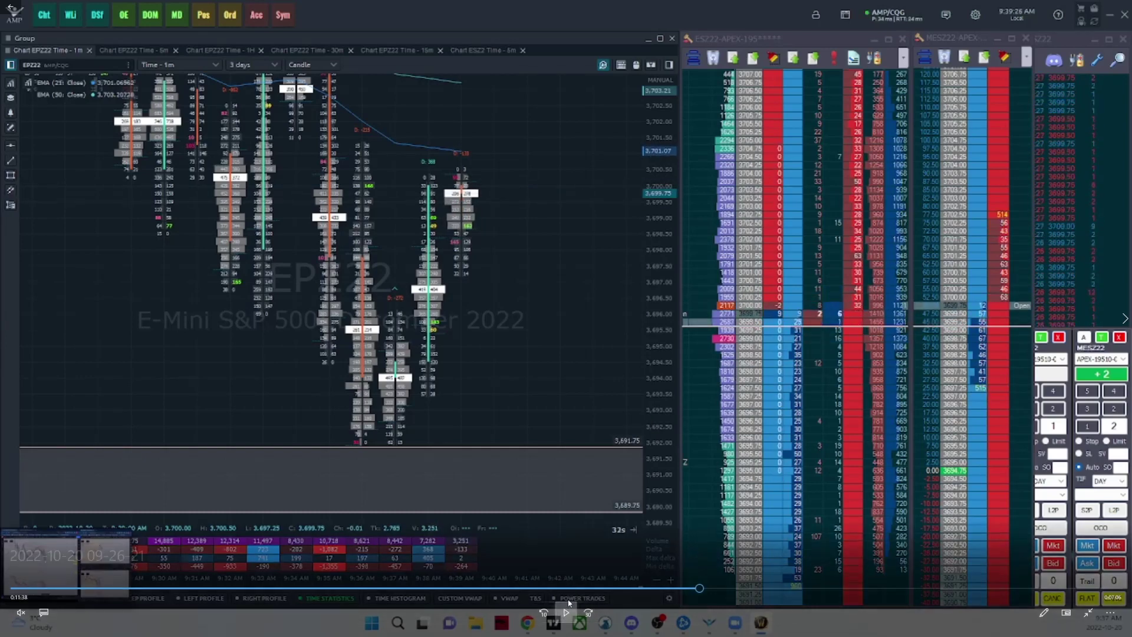
key(Escape)
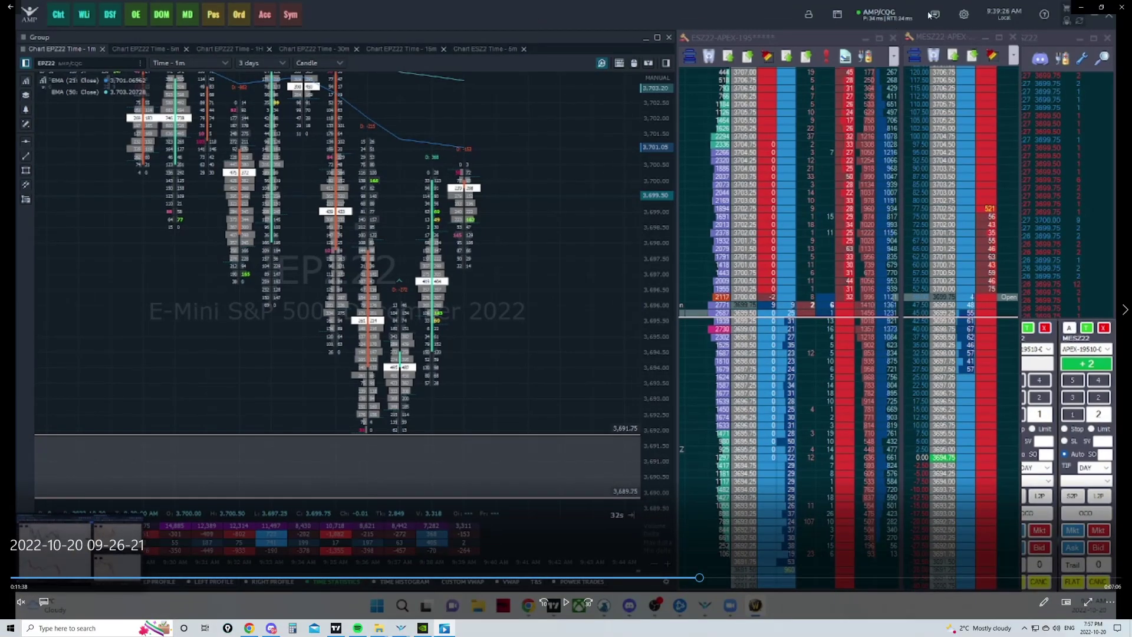
Minimize the video player and bring Discord's #plan-the-trade-premarket channel over the chart.
click(1081, 8)
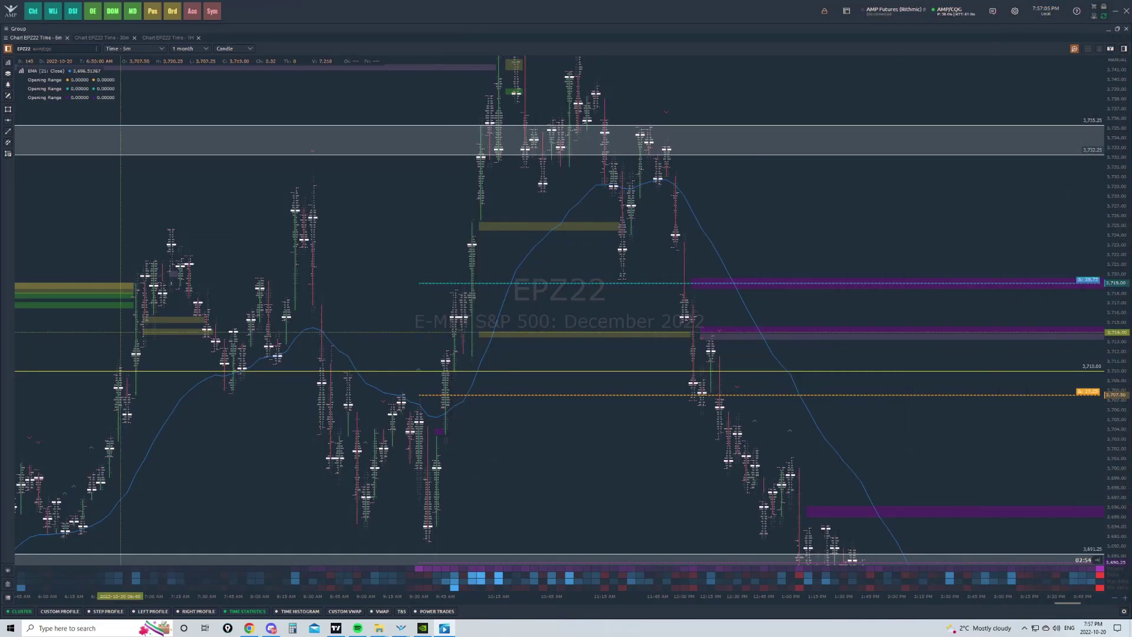
click(270, 628)
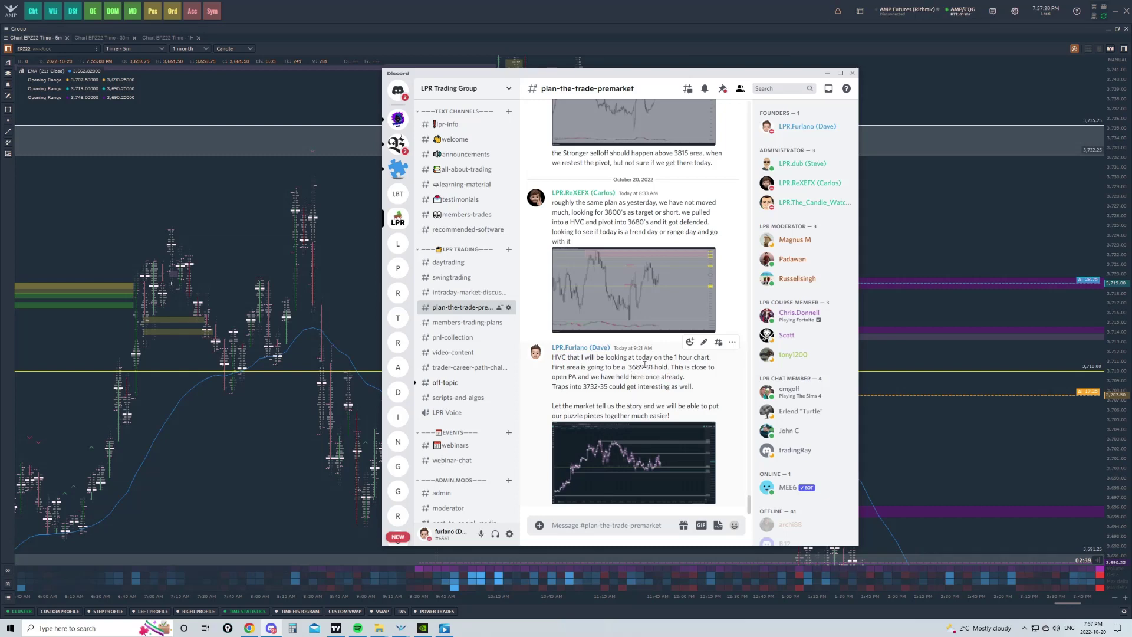
Read #members-trading-plans and #intraday-market-discussion, then minimize Discord back to the EPZ22 chart.
click(479, 322)
click(454, 293)
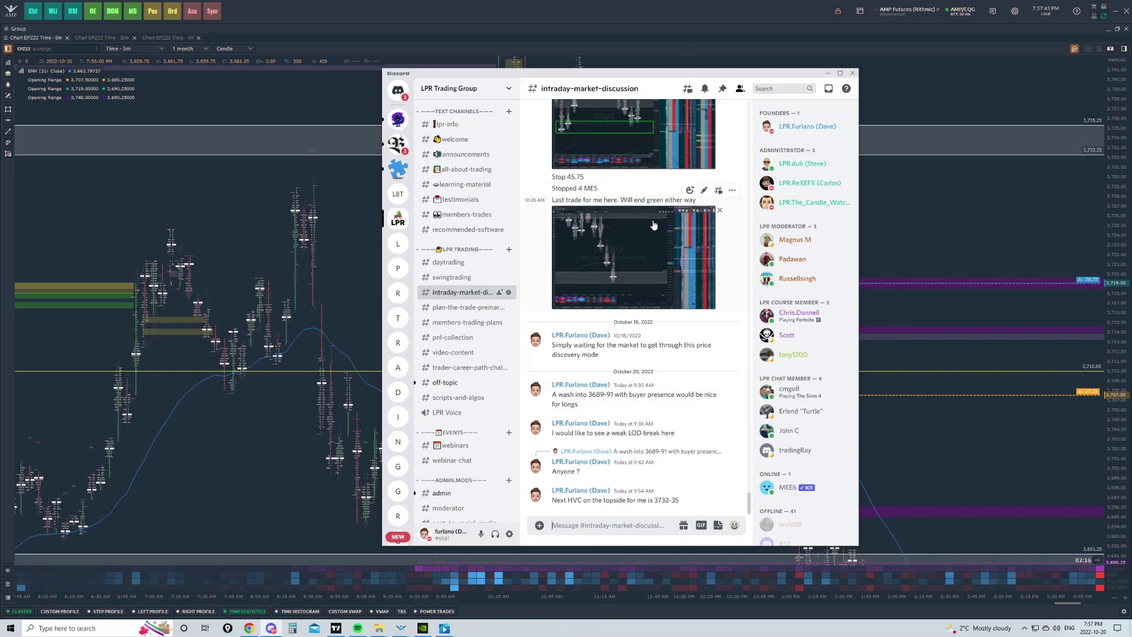
click(625, 65)
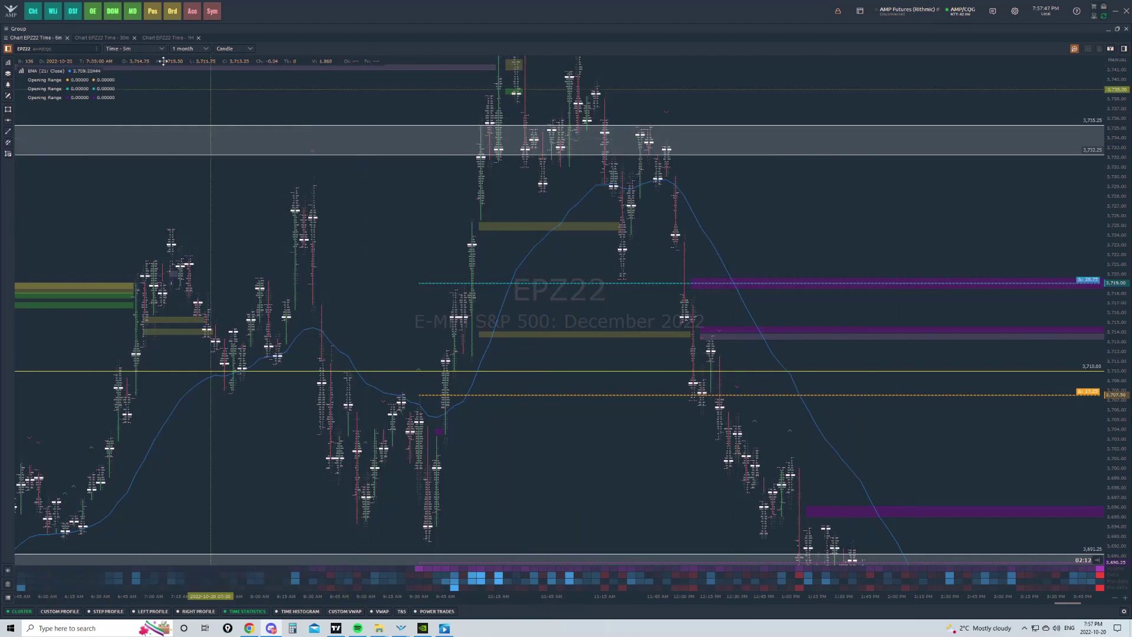
Re-maximize the EPZ22 5-minute chart, then zoom and pan across the 9:20 AM–1:10 PM footprint bars.
drag(290, 32, 412, 81)
double_click(413, 80)
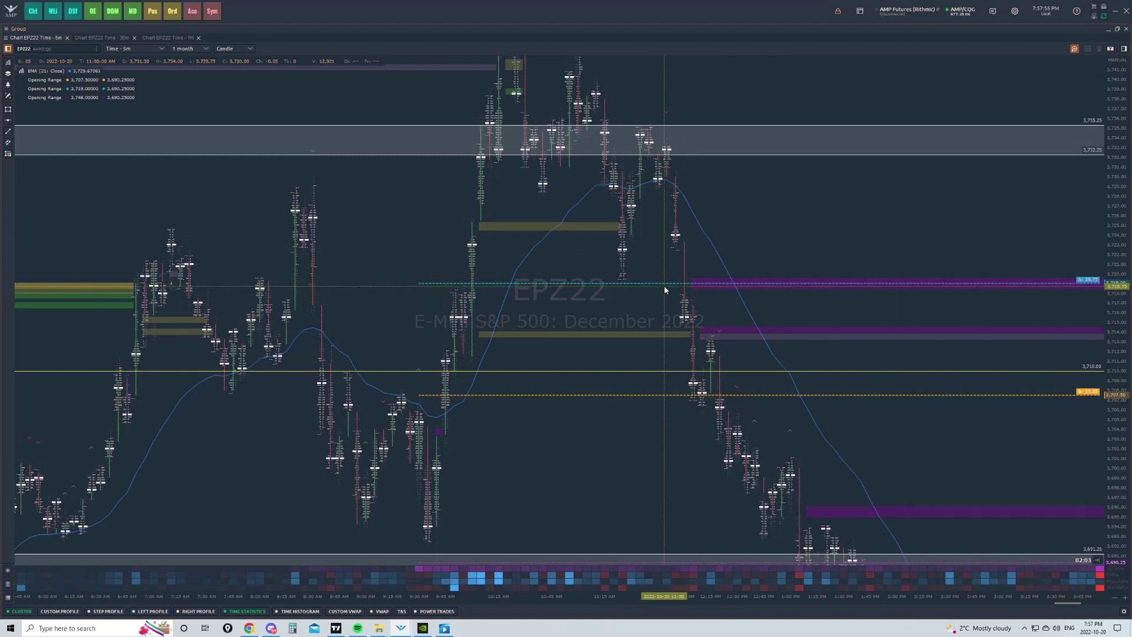
scroll(676, 252, up, 5)
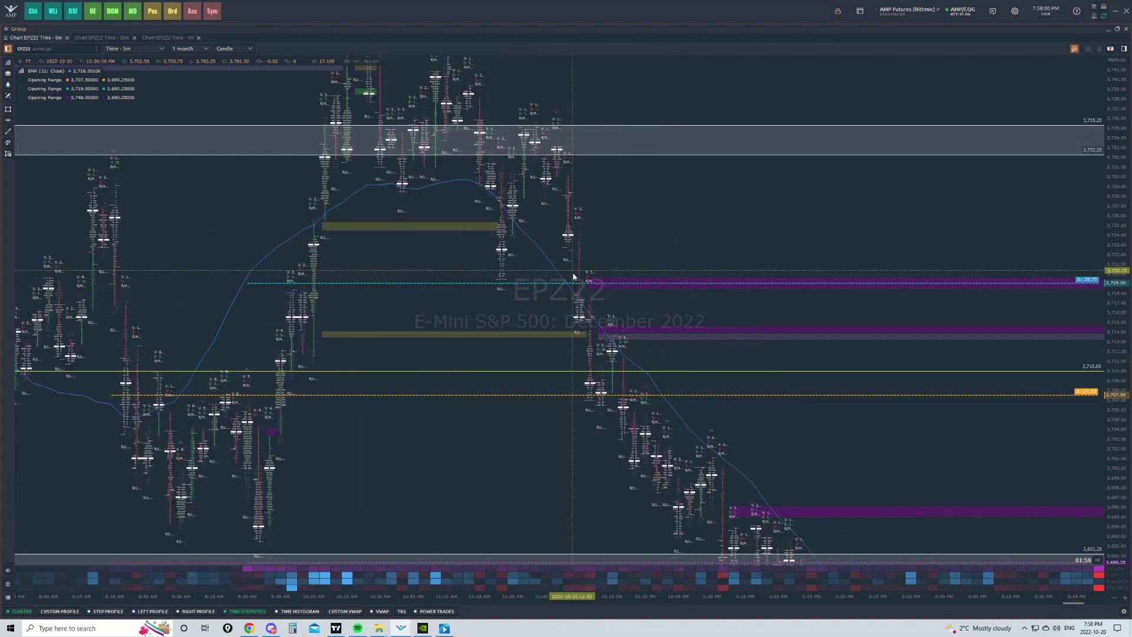
scroll(936, 230, up, 5)
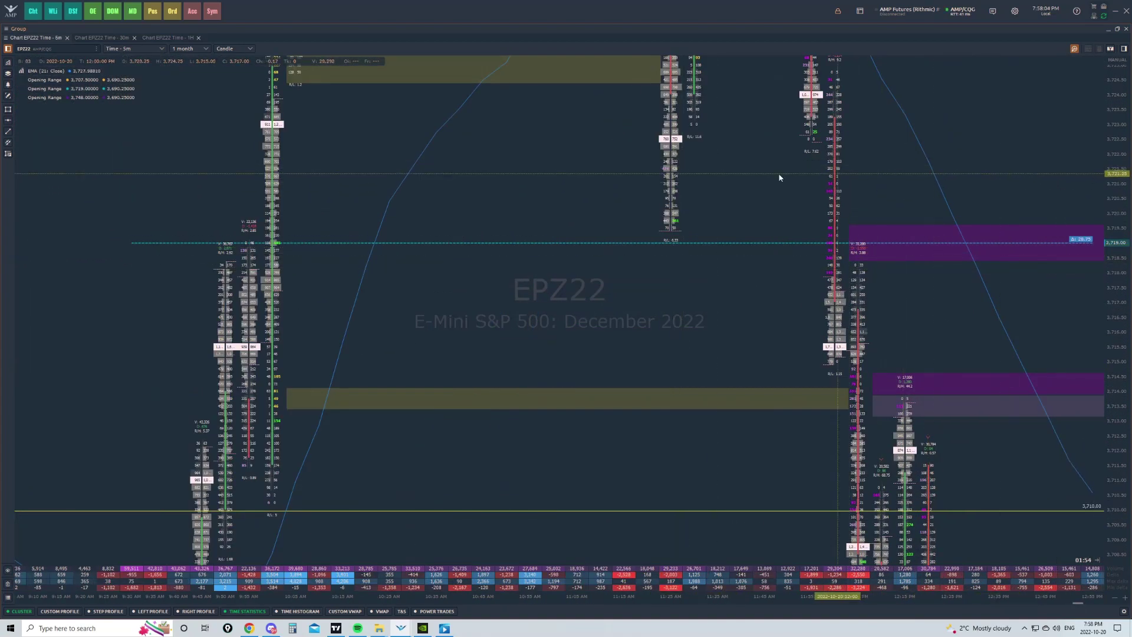
drag(697, 174, 602, 269)
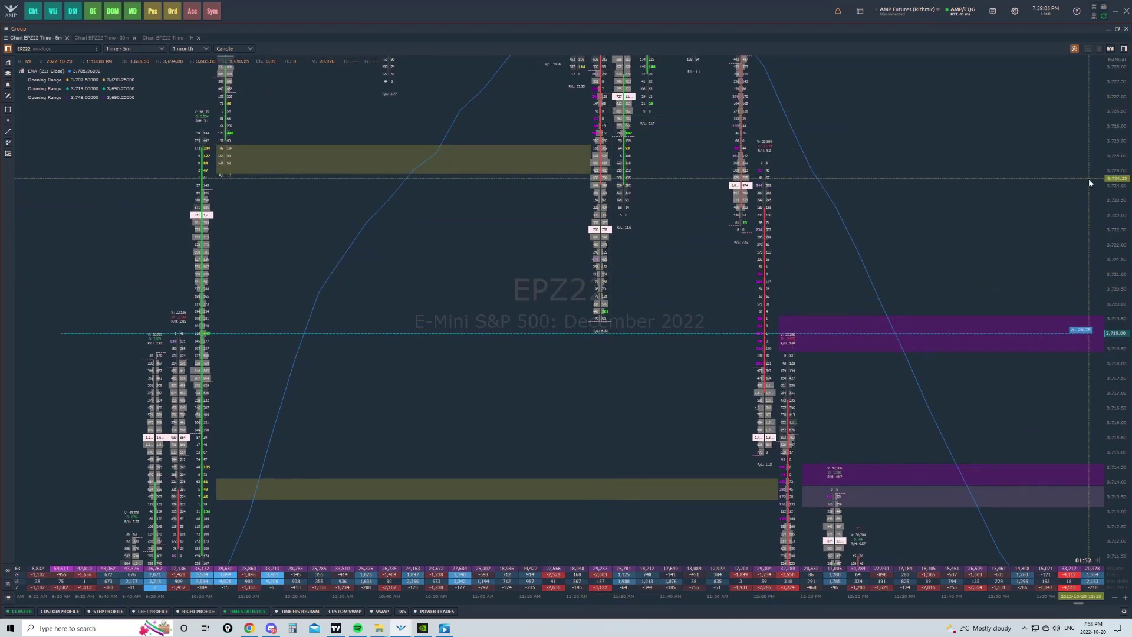
scroll(1019, 226, down, 5)
scroll(872, 266, down, 3)
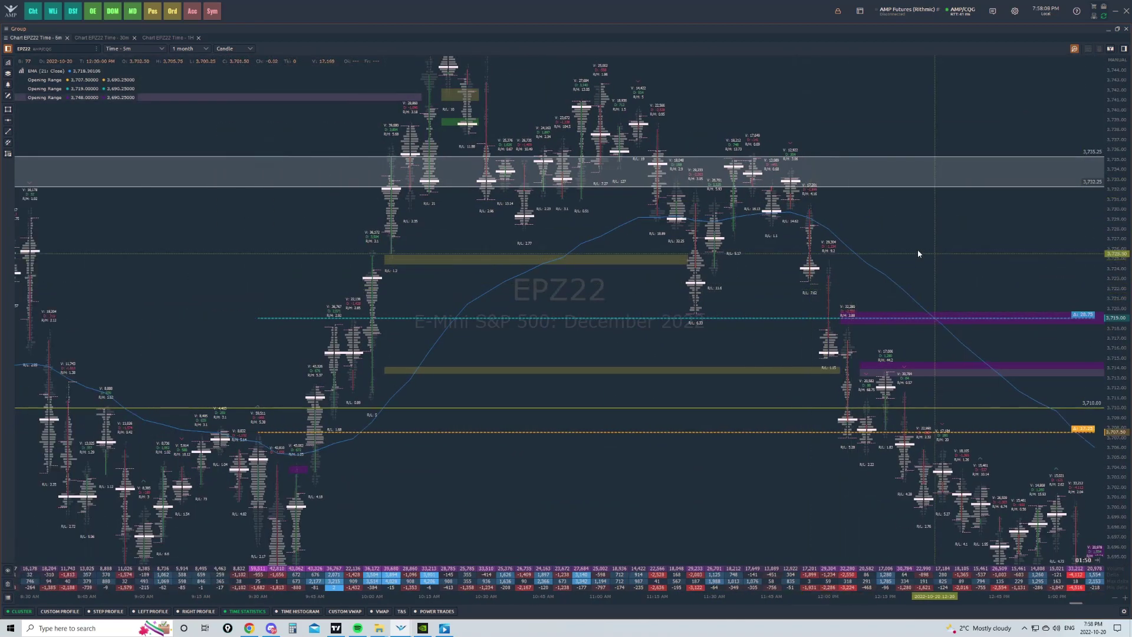
scroll(730, 316, up, 1)
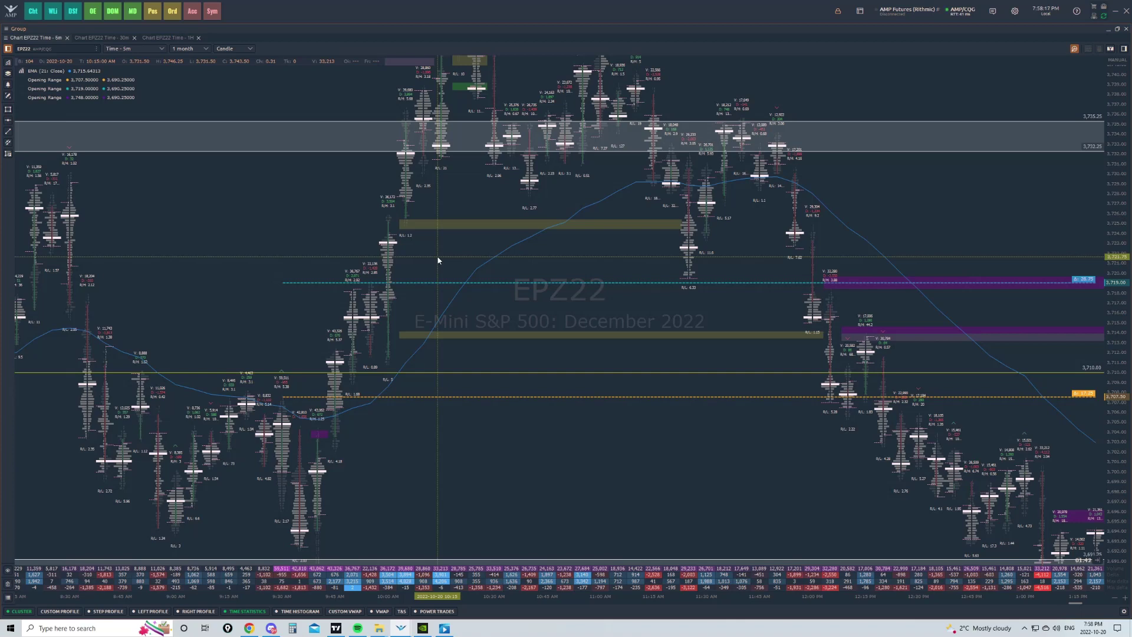
drag(558, 306, 585, 203)
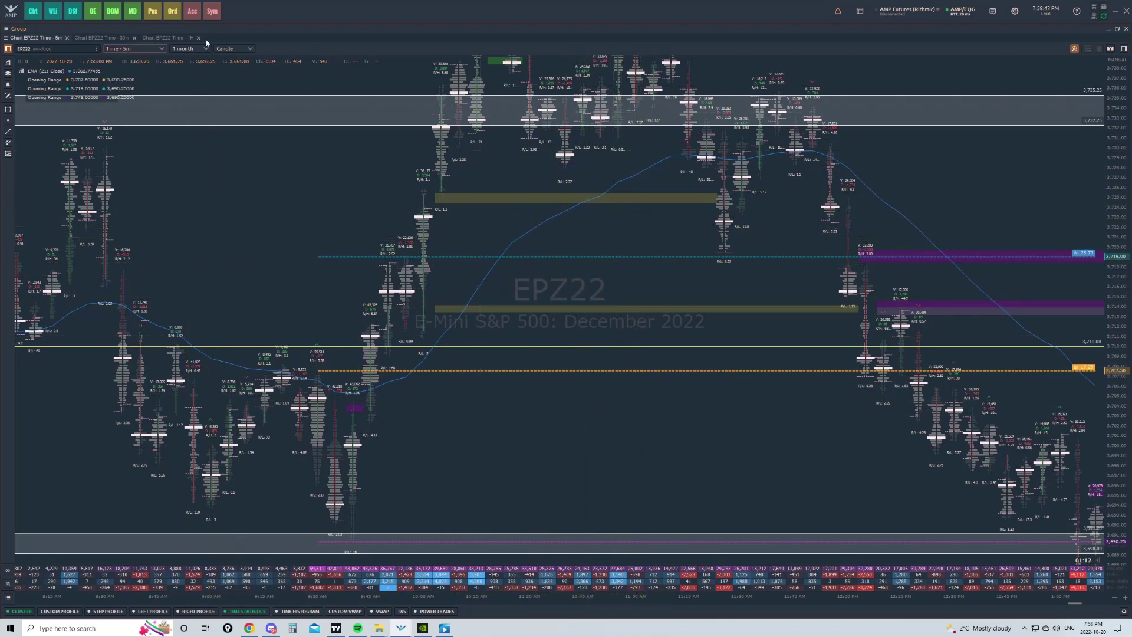
Switch to the EPZ22 1-hour chart, pan back to earlier days, and rescale the price axis.
key(alt+Tab)
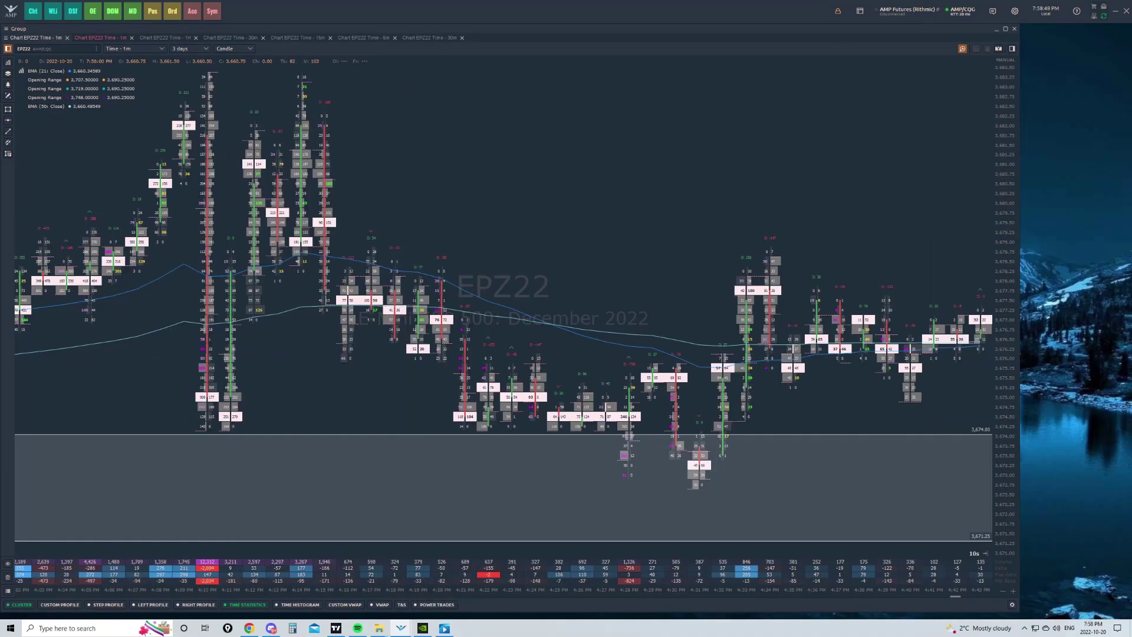
click(165, 37)
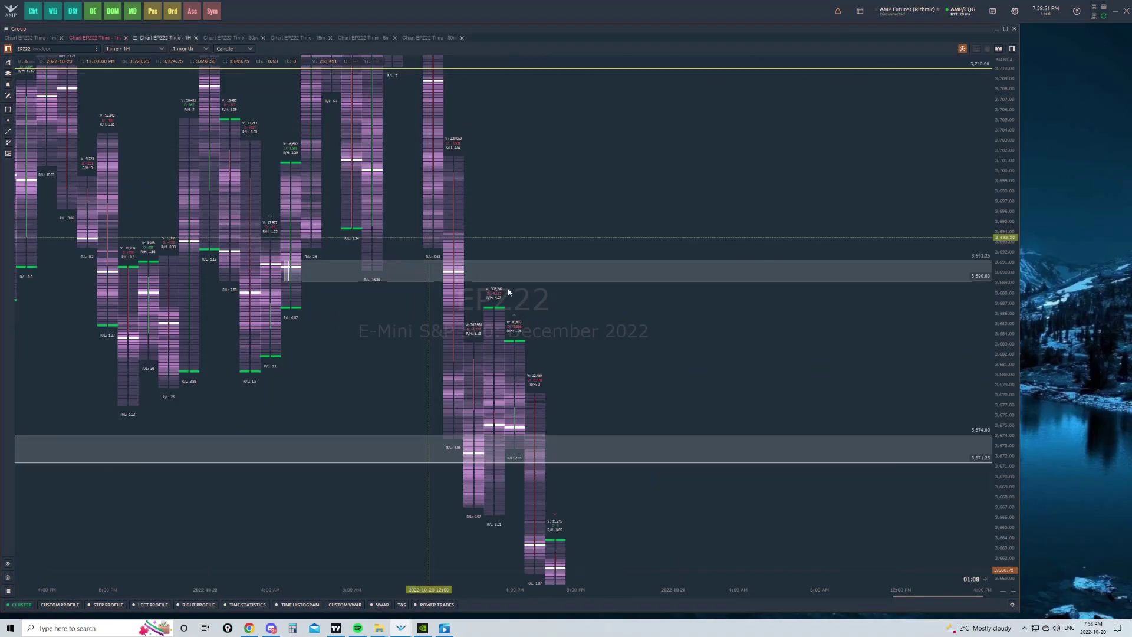
drag(392, 373, 536, 371)
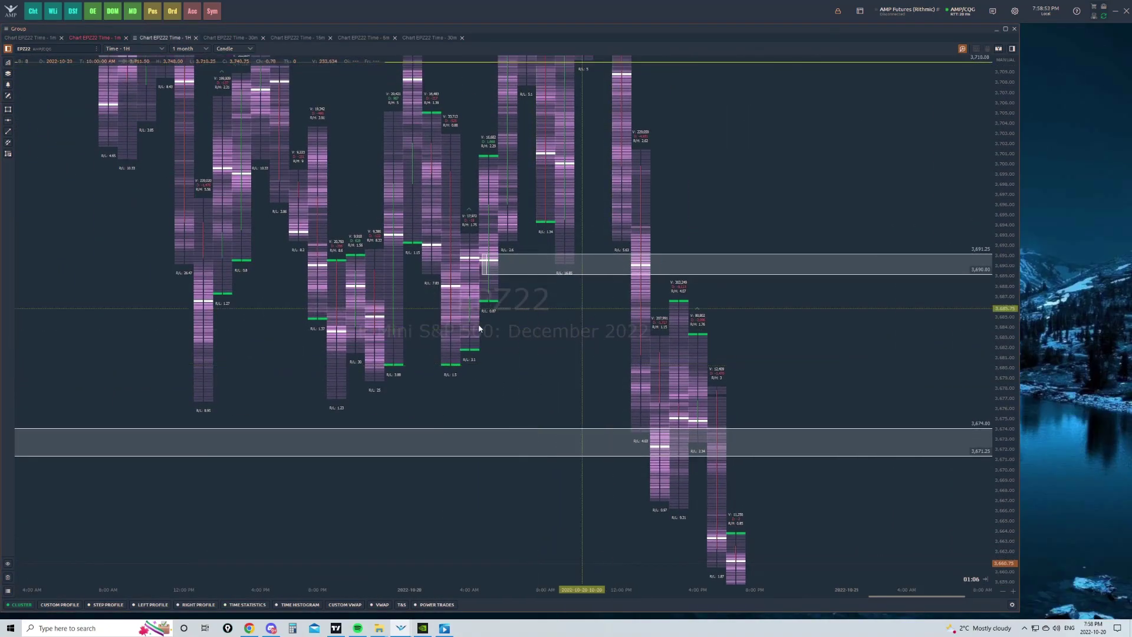
drag(498, 330, 661, 337)
scroll(954, 228, down, 2)
scroll(938, 238, down, 3)
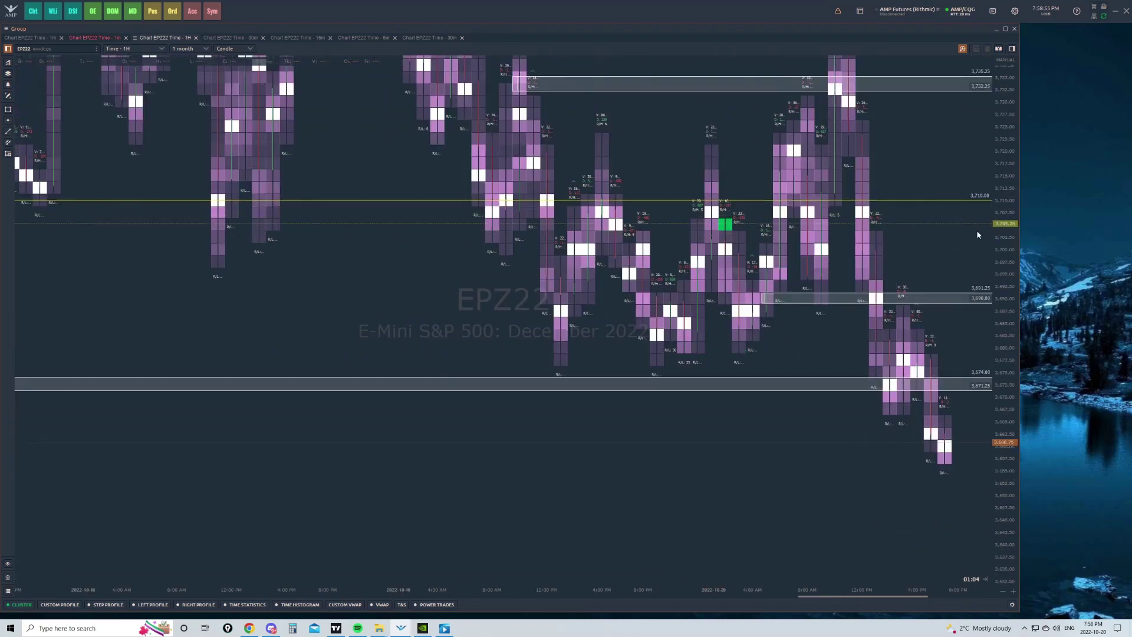
mouse_move(1003, 248)
mouse_down()
mouse_move(1004, 400)
mouse_move(1004, 247)
mouse_up()
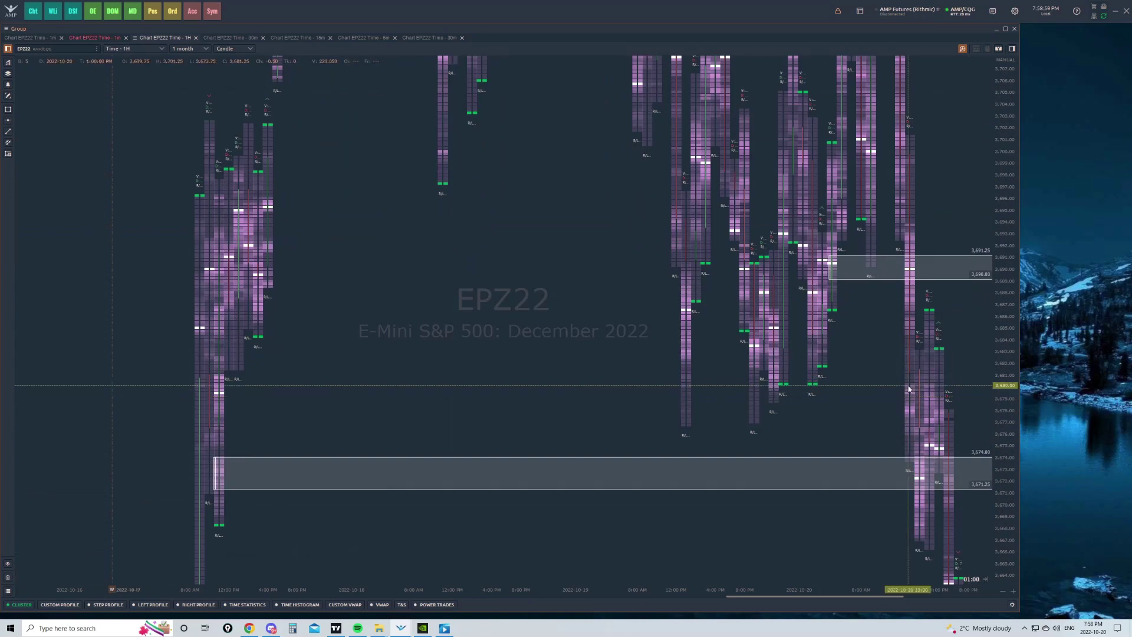
scroll(908, 389, up, 1)
scroll(909, 389, up, 1)
scroll(791, 359, up, 1)
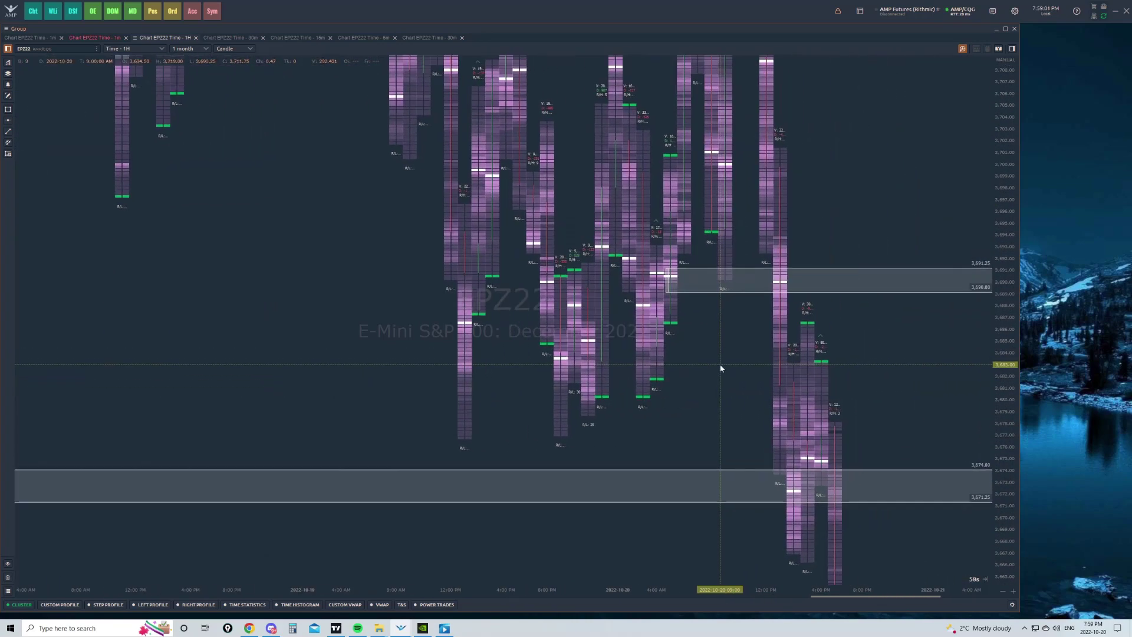
drag(1004, 361, 1004, 345)
scroll(909, 342, up, 1)
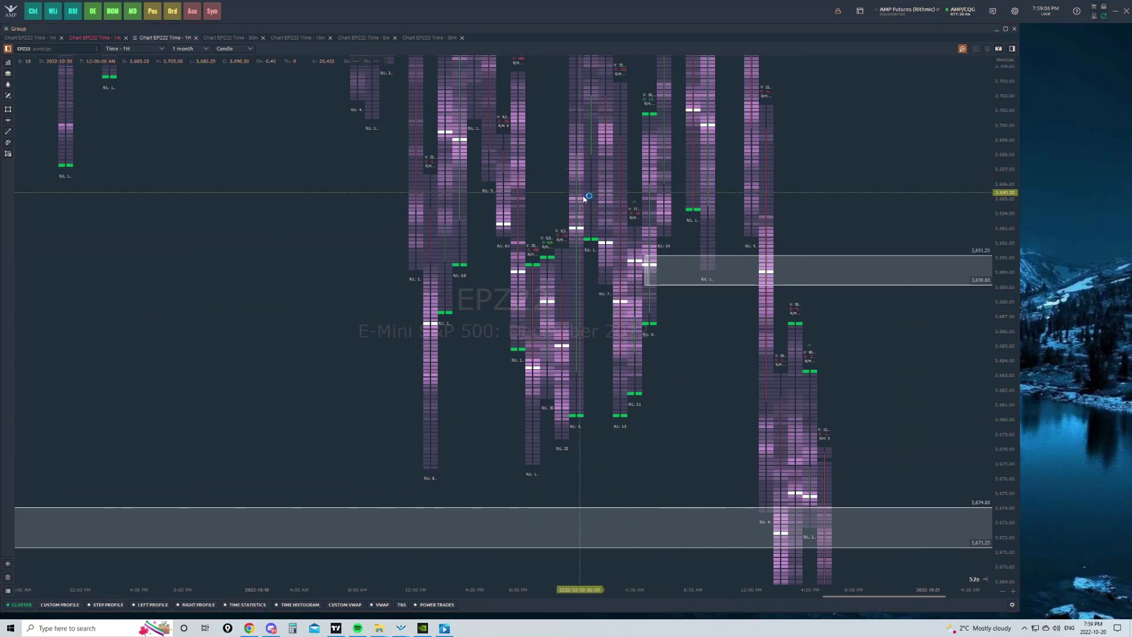
Bring up the annotation pen, dock its toolbar right, and try a green stroke, undoing it.
key(ctrl+shift+s)
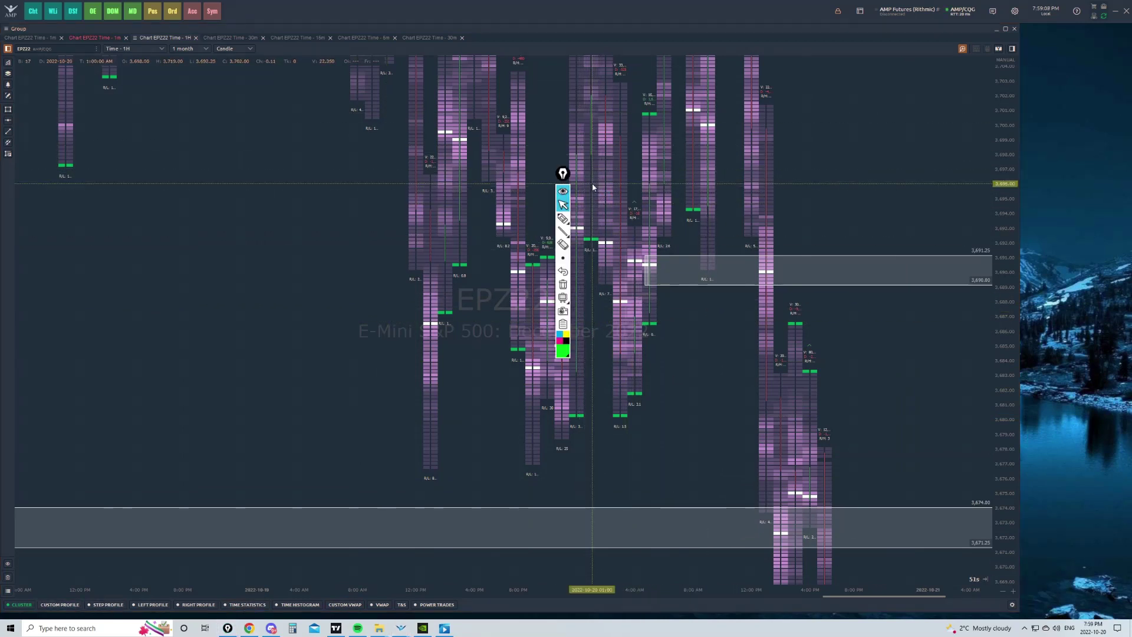
drag(565, 179, 1085, 152)
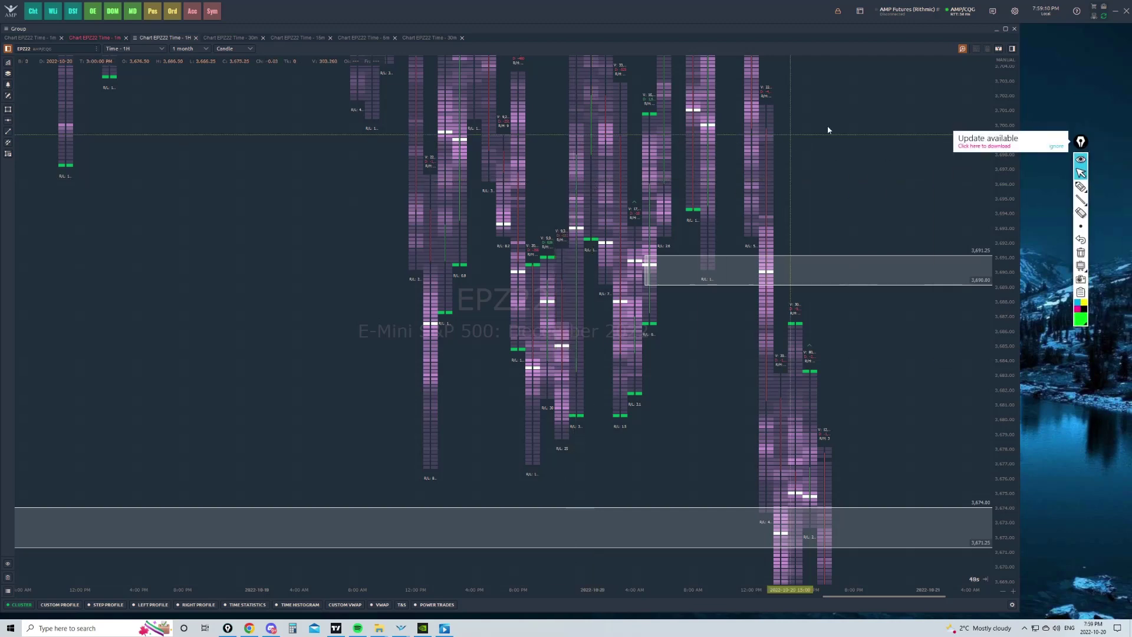
drag(843, 123, 721, 201)
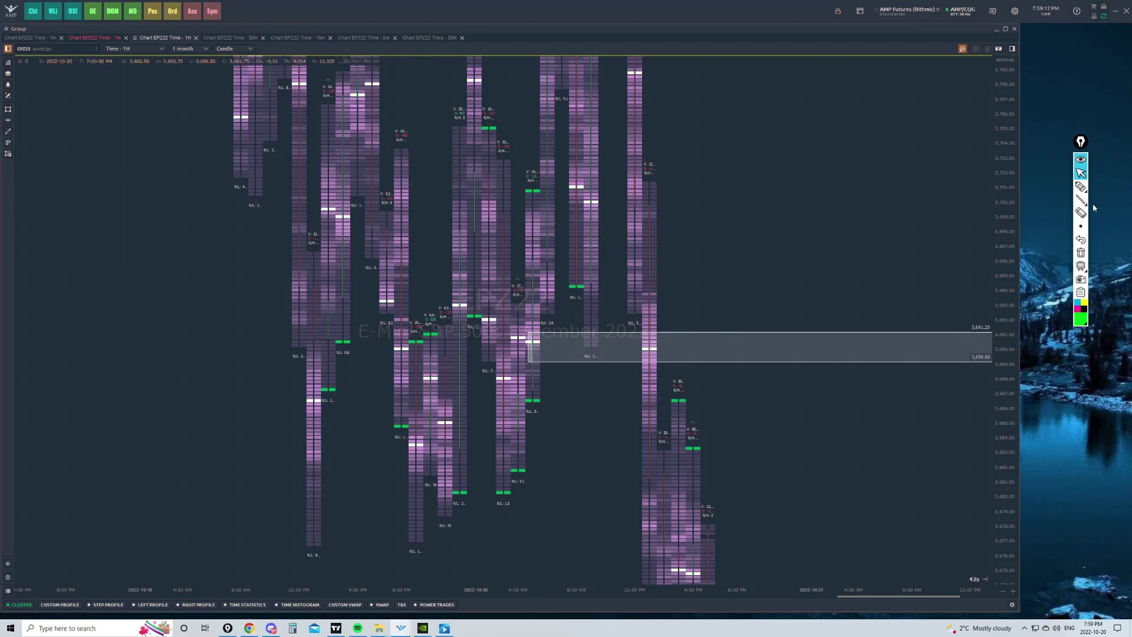
click(1080, 186)
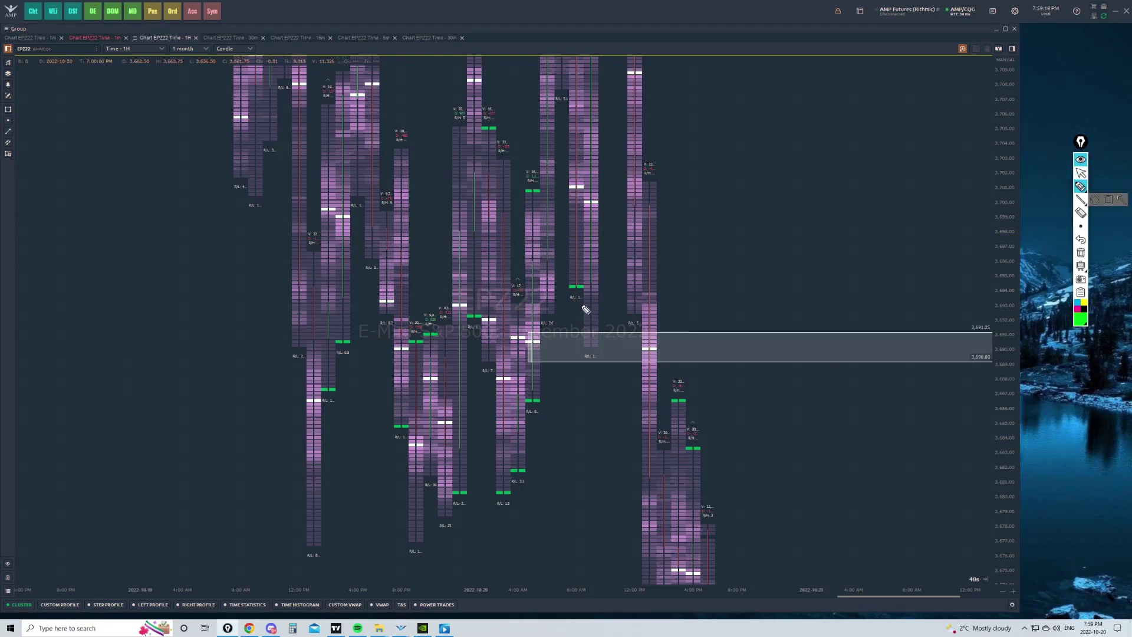
drag(477, 267, 477, 250)
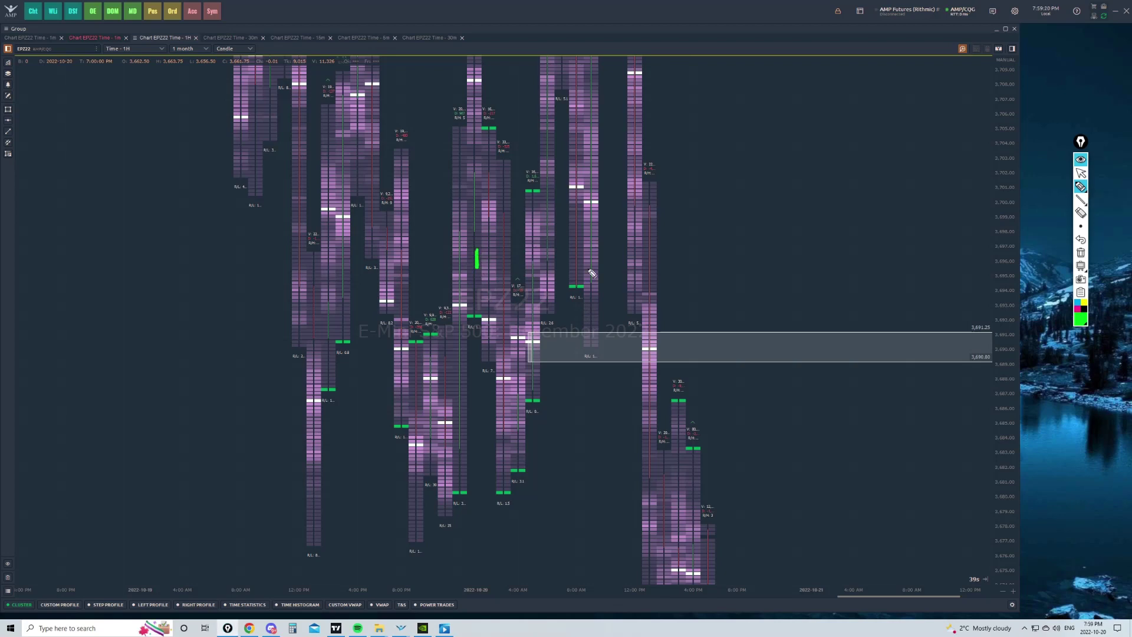
click(1080, 241)
click(1081, 173)
drag(845, 228, 853, 336)
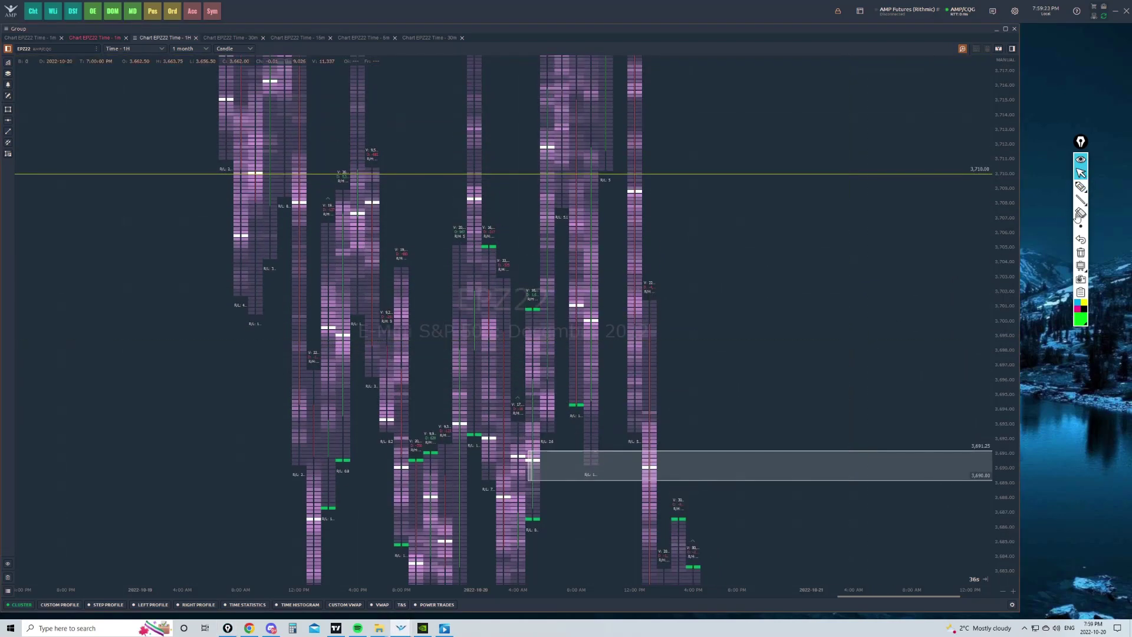
Trace the hourly bar's move and its high-volume top cells in green, then clear all drawings.
click(1081, 187)
drag(472, 375, 475, 354)
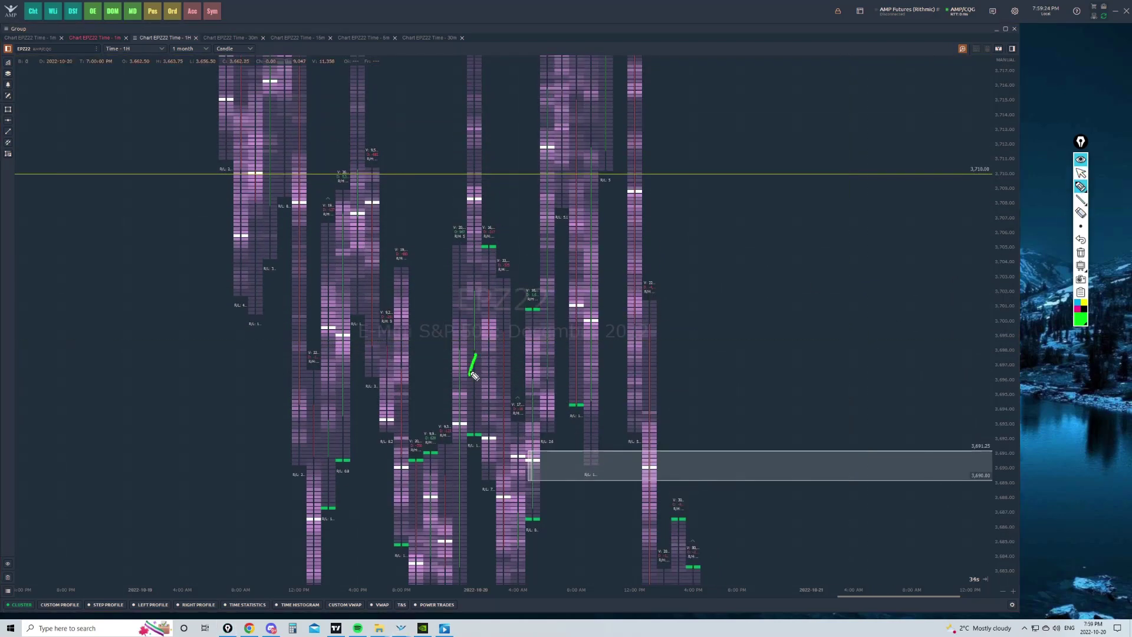
drag(478, 310, 472, 420)
mouse_move(478, 264)
mouse_down()
mouse_move(468, 277)
mouse_move(481, 303)
mouse_up()
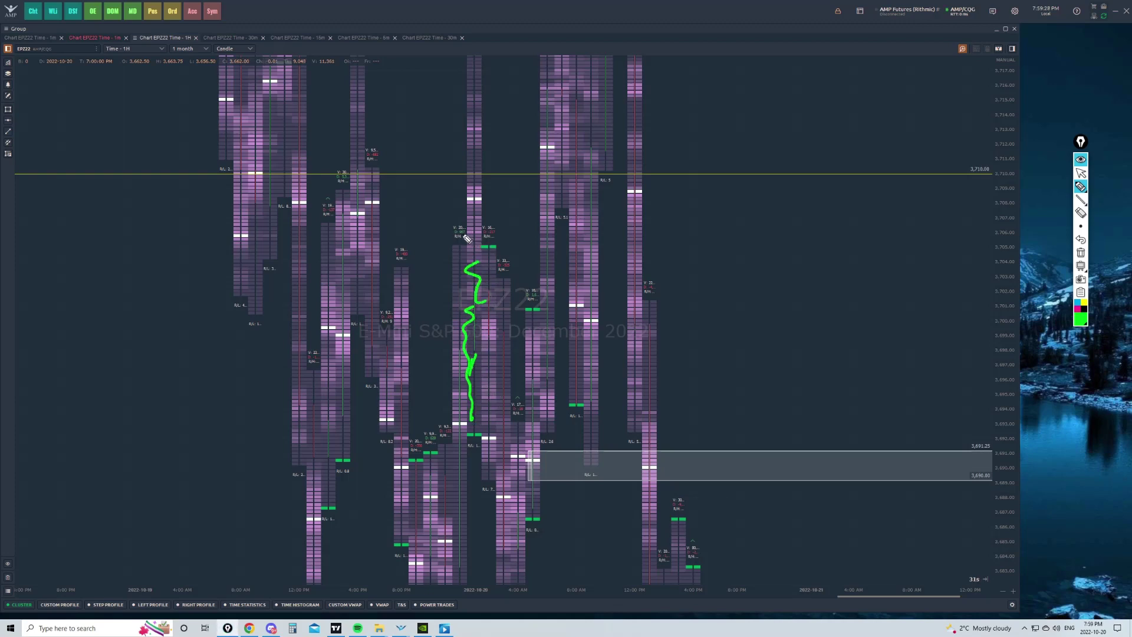
drag(464, 236, 456, 198)
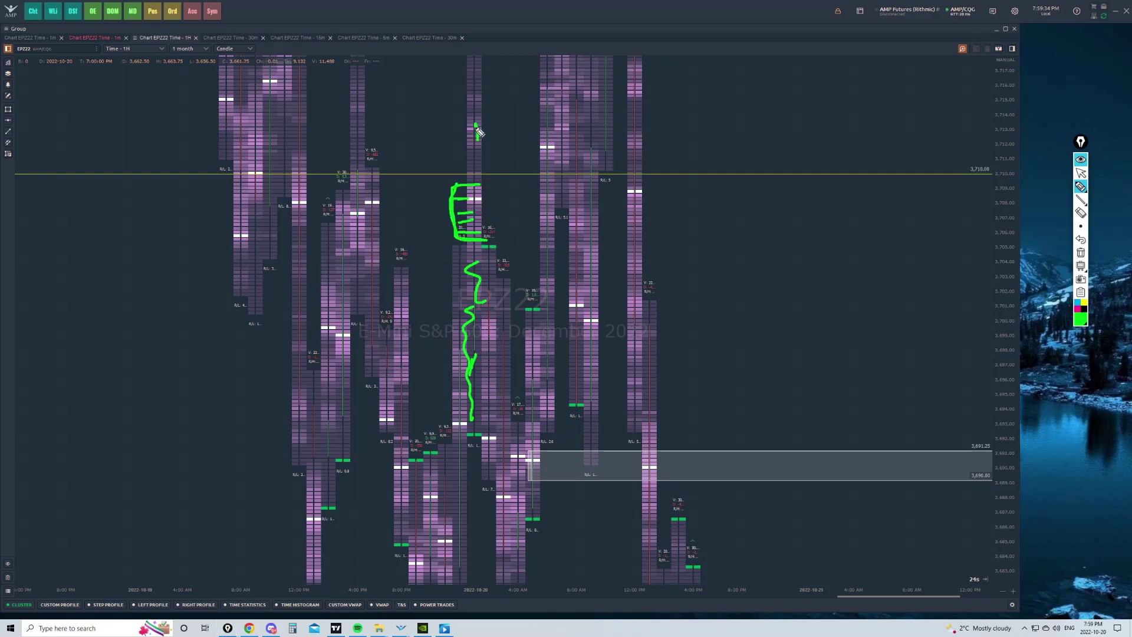
drag(473, 119, 478, 141)
click(1081, 252)
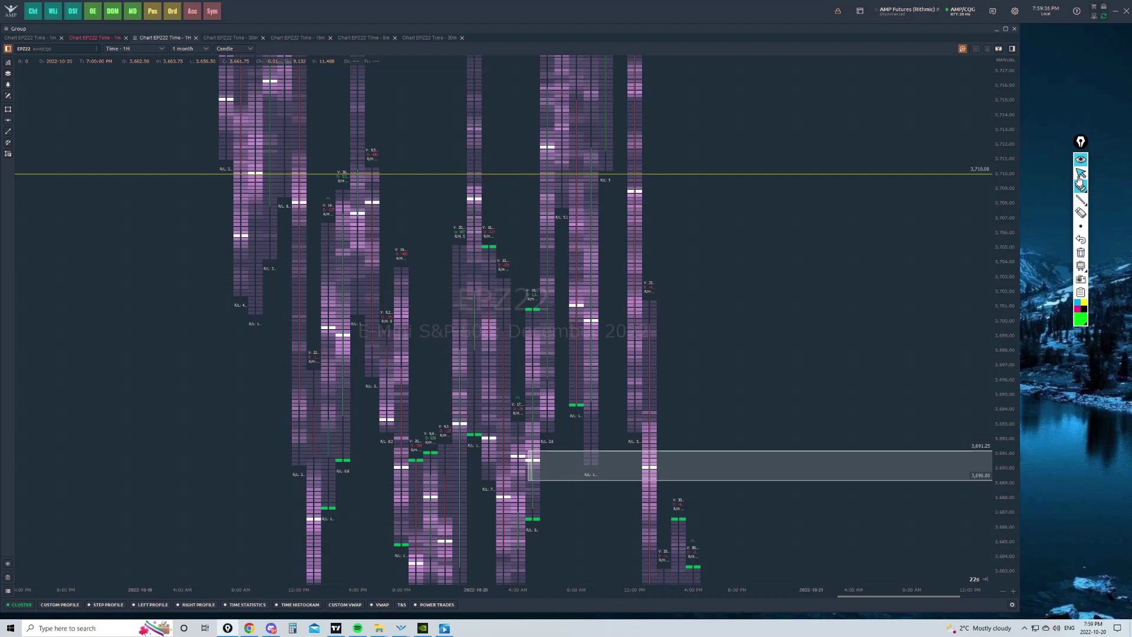
click(1081, 173)
Sketch in green the drop from the upper grey zone to the lower one, with tick marks.
mouse_move(805, 297)
mouse_down()
mouse_move(790, 216)
mouse_move(775, 197)
mouse_up()
drag(649, 263, 806, 236)
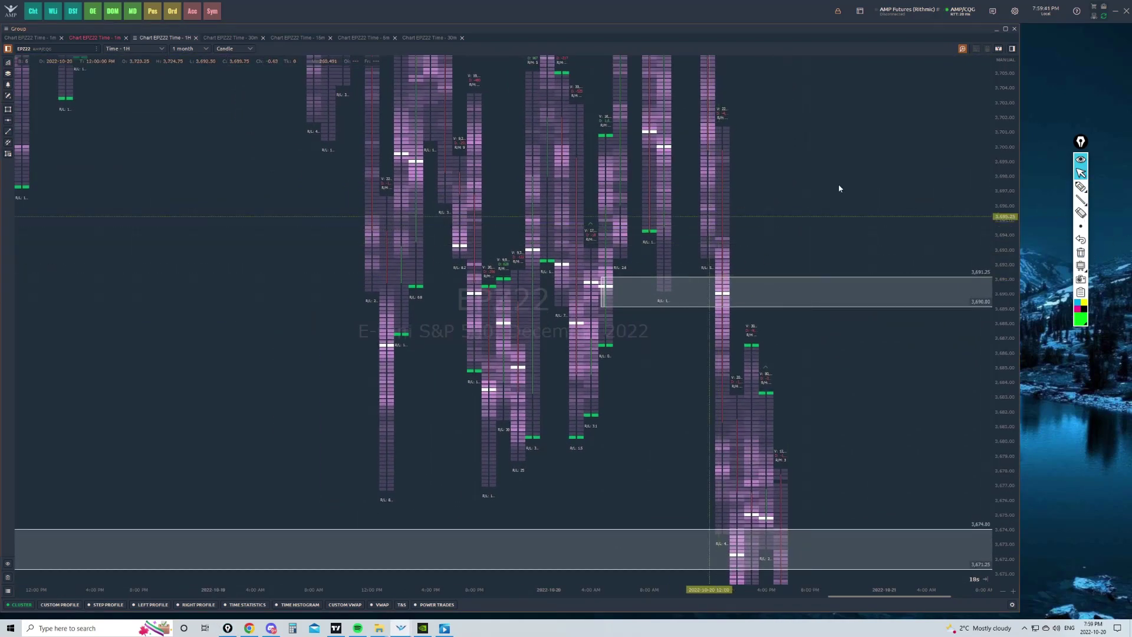
click(1081, 186)
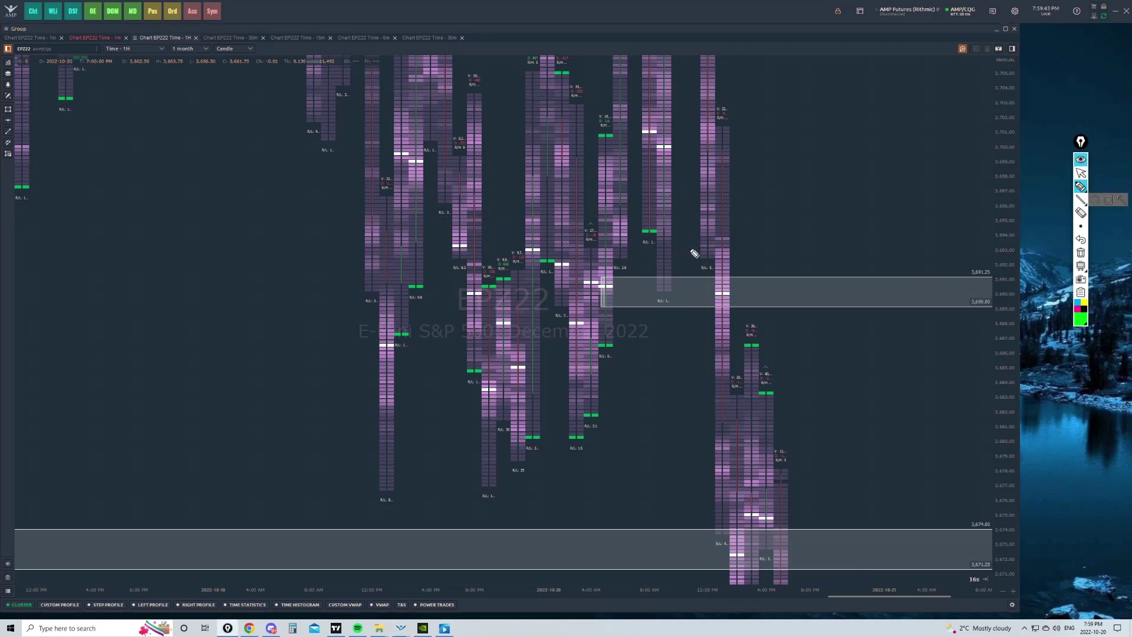
drag(666, 274, 801, 520)
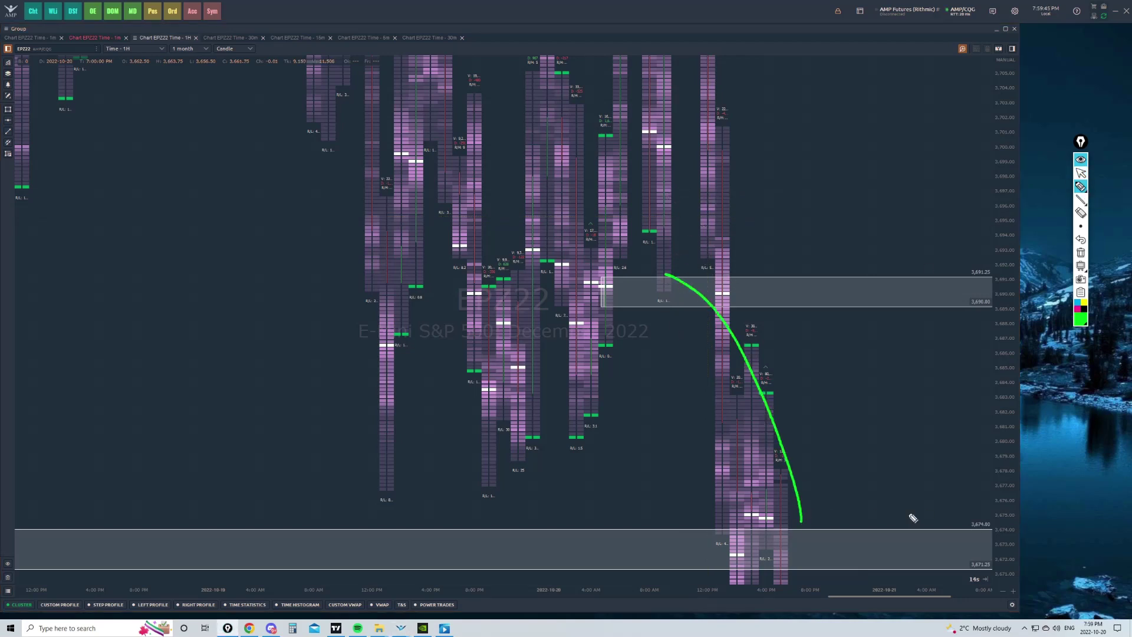
drag(658, 223, 664, 214)
drag(624, 275, 609, 278)
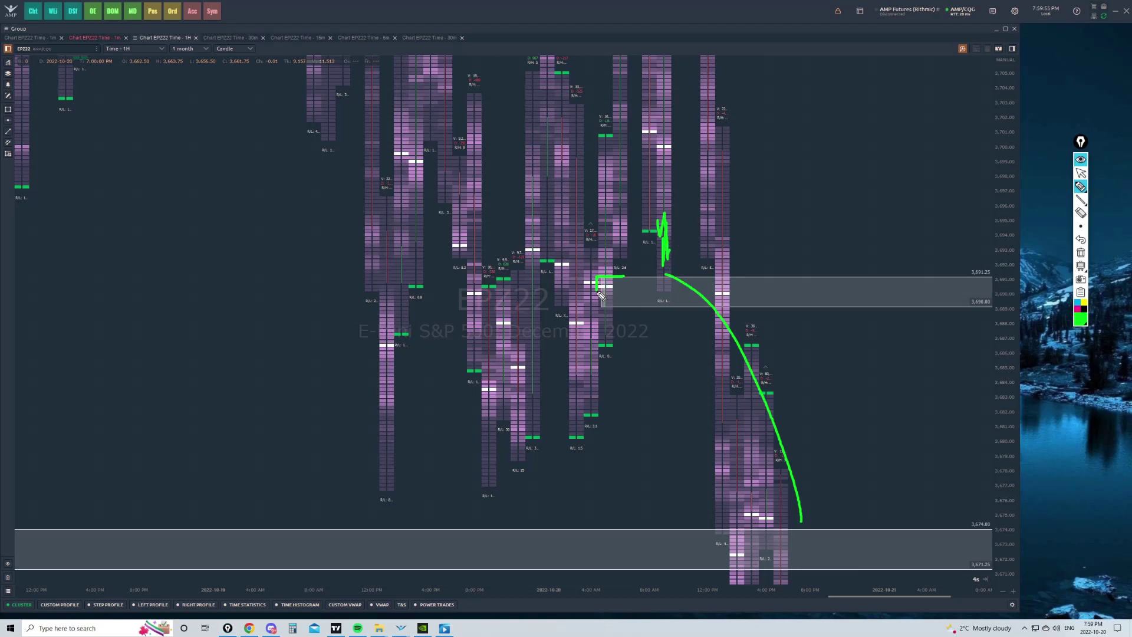
Clear the sketch and raise the upper grey zone's top edge to 3,691.75.
click(1081, 253)
click(1081, 173)
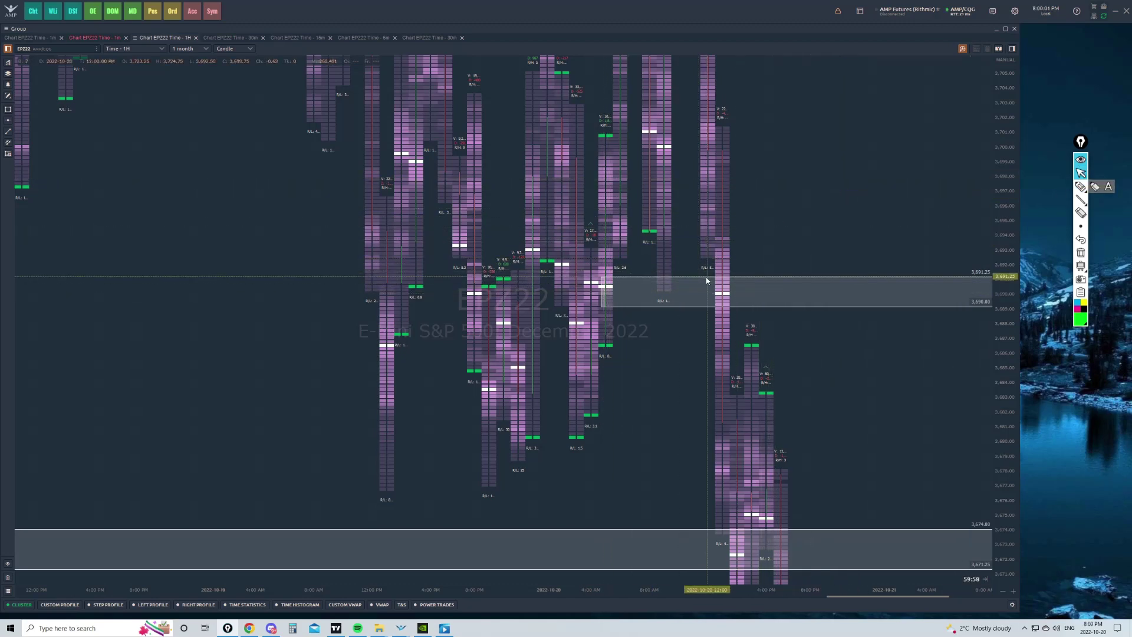
drag(601, 277, 604, 300)
click(847, 172)
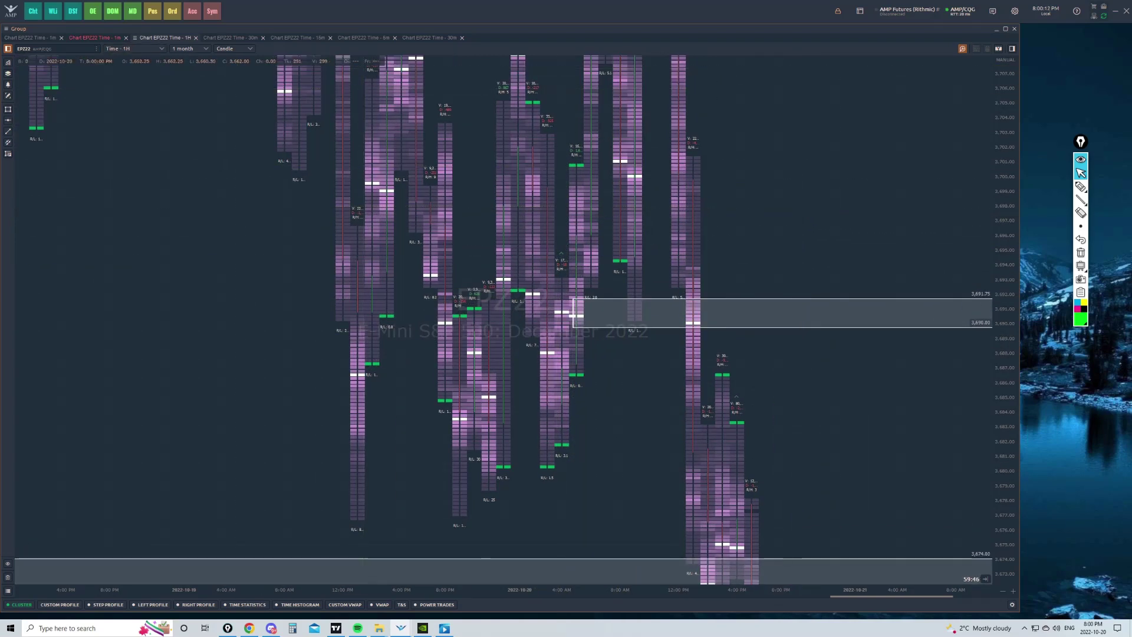
Maximize the 5-minute chart at the morning session and mark the 9:30 AM delta readings in green.
double_click(354, 111)
drag(452, 293, 1060, 207)
click(1080, 186)
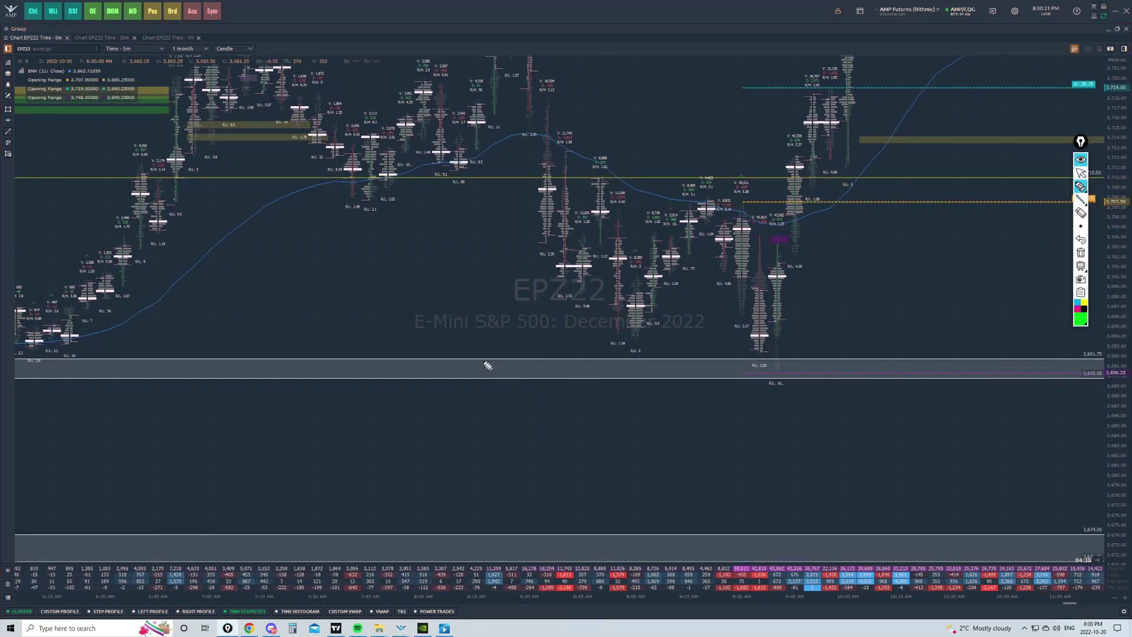
mouse_move(492, 363)
mouse_down()
mouse_move(443, 370)
mouse_move(495, 352)
mouse_up()
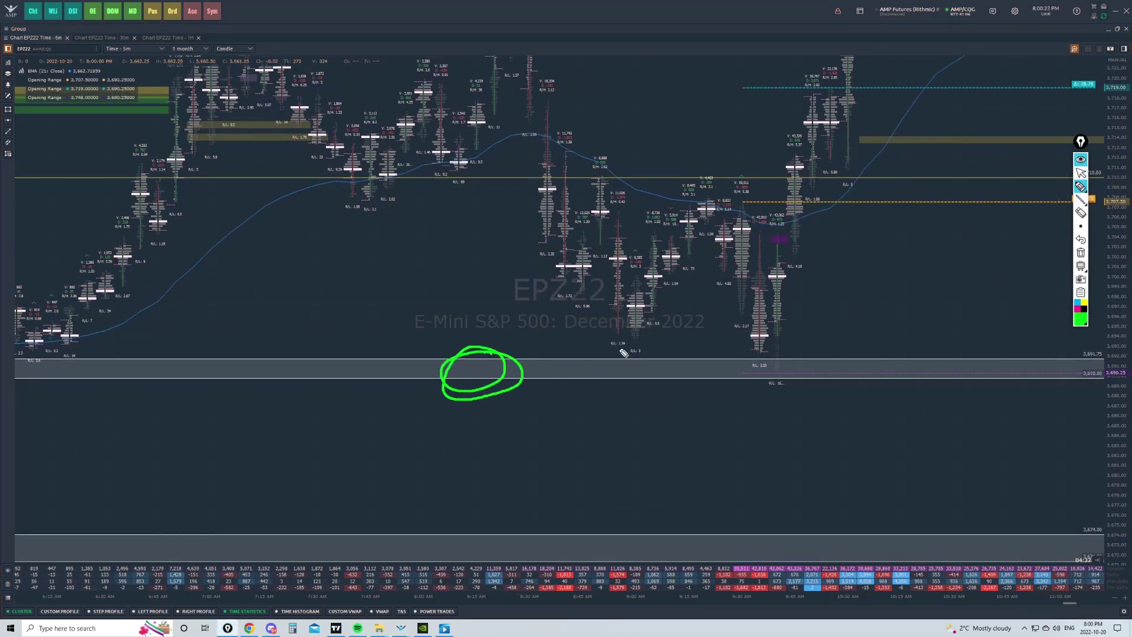
click(1082, 253)
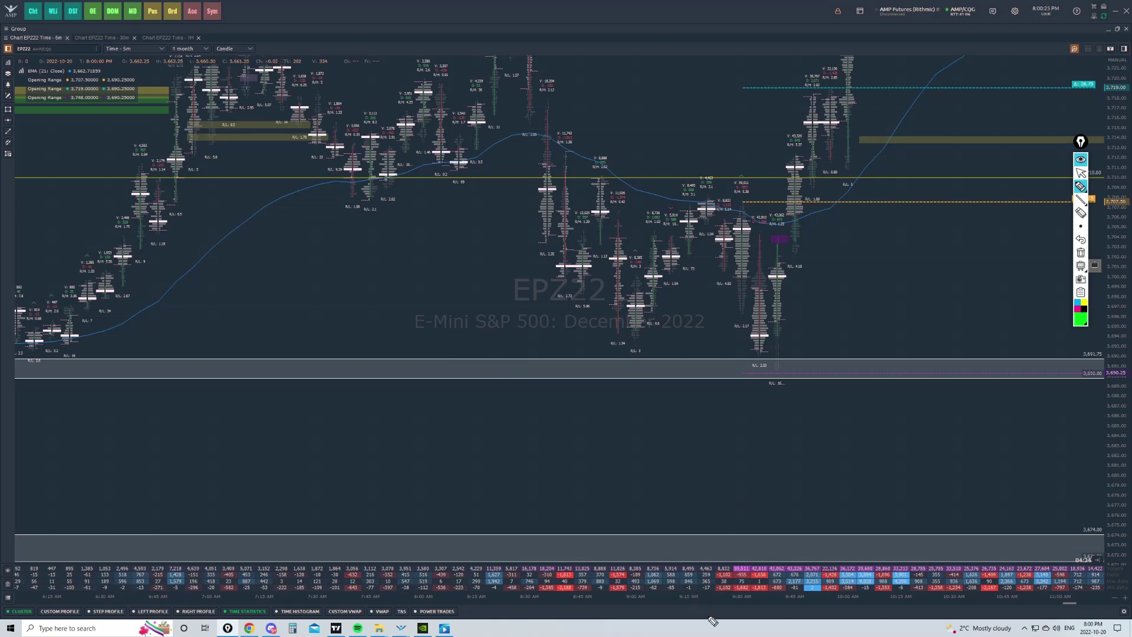
mouse_move(746, 602)
mouse_down()
mouse_move(760, 588)
mouse_move(737, 581)
mouse_up()
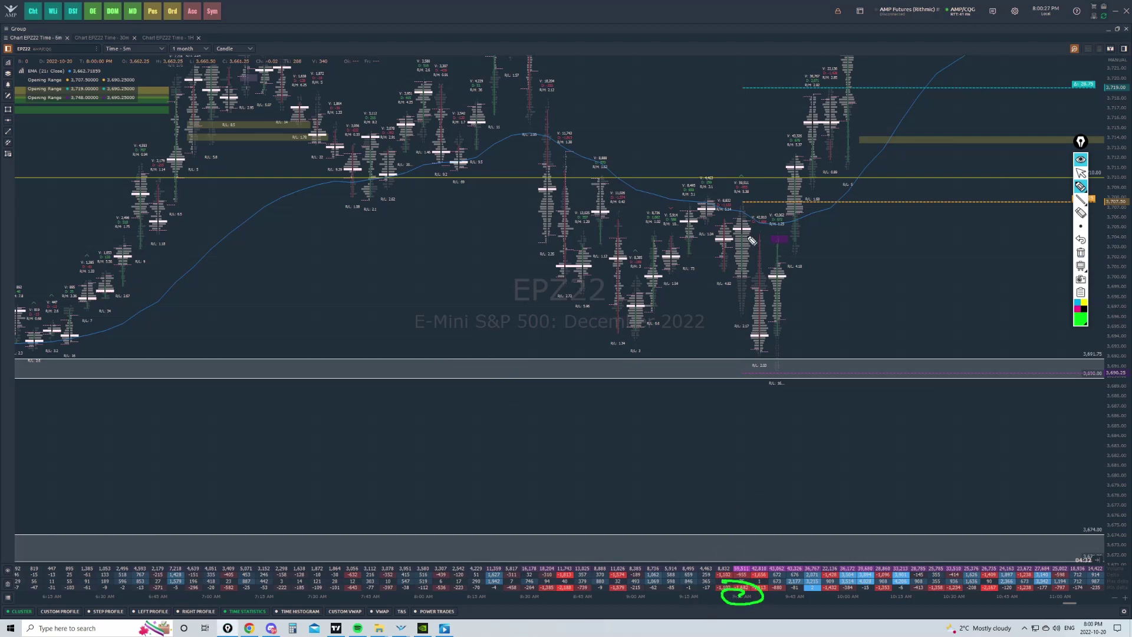
drag(750, 248, 743, 259)
Trace the grey band's edges and the V-shaped drop and rebound, then clear all drawings.
drag(168, 359, 219, 357)
drag(157, 380, 228, 381)
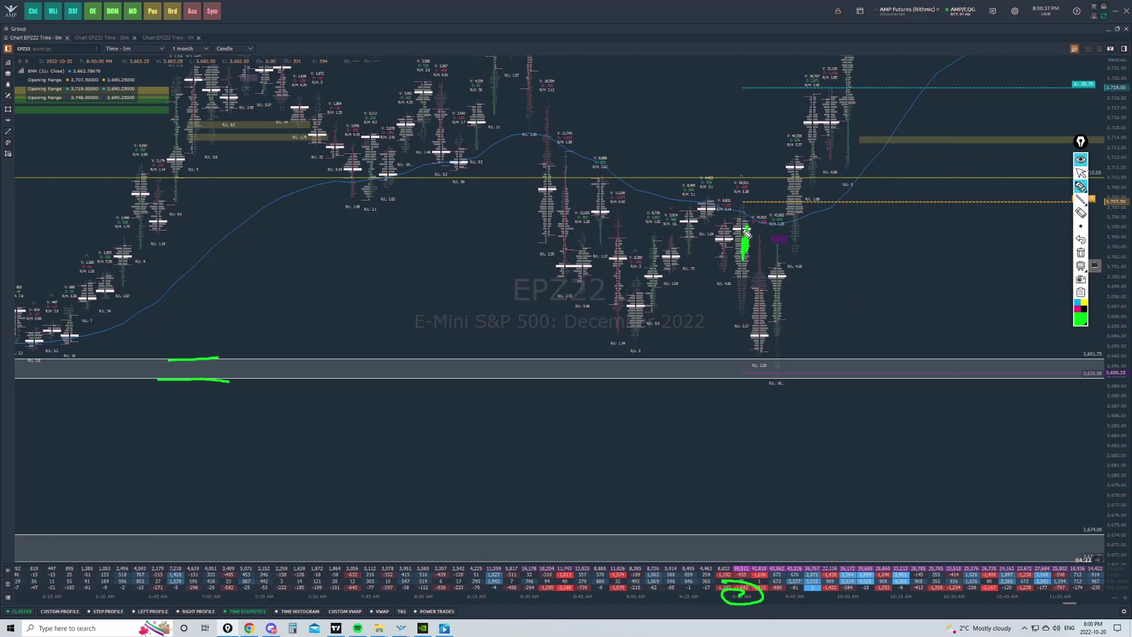
drag(737, 221, 744, 242)
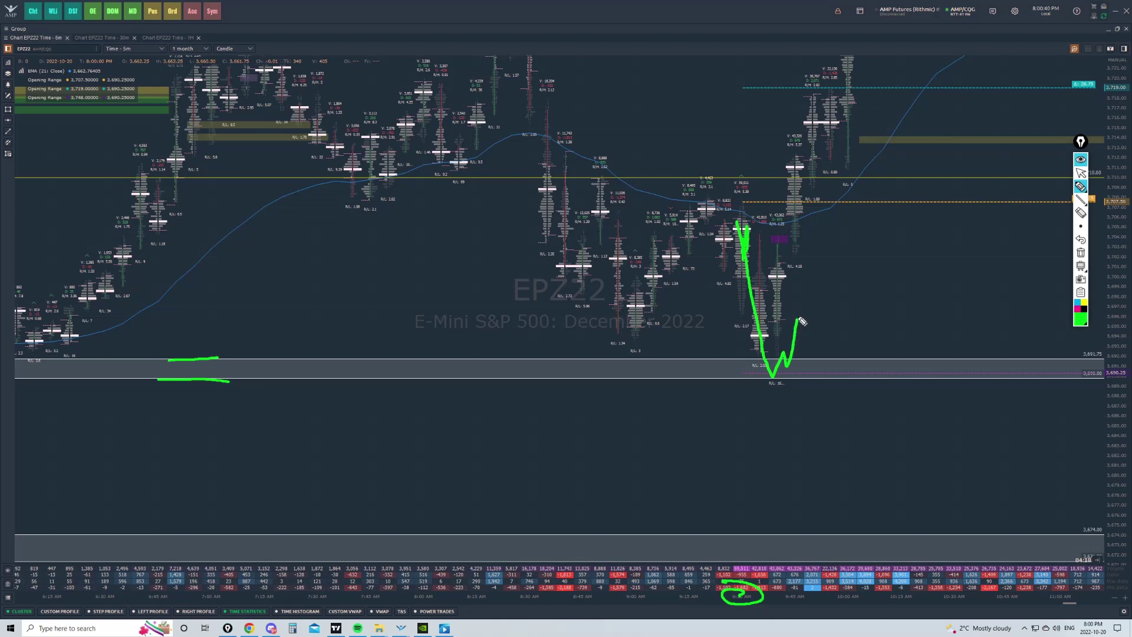
drag(803, 316, 873, 111)
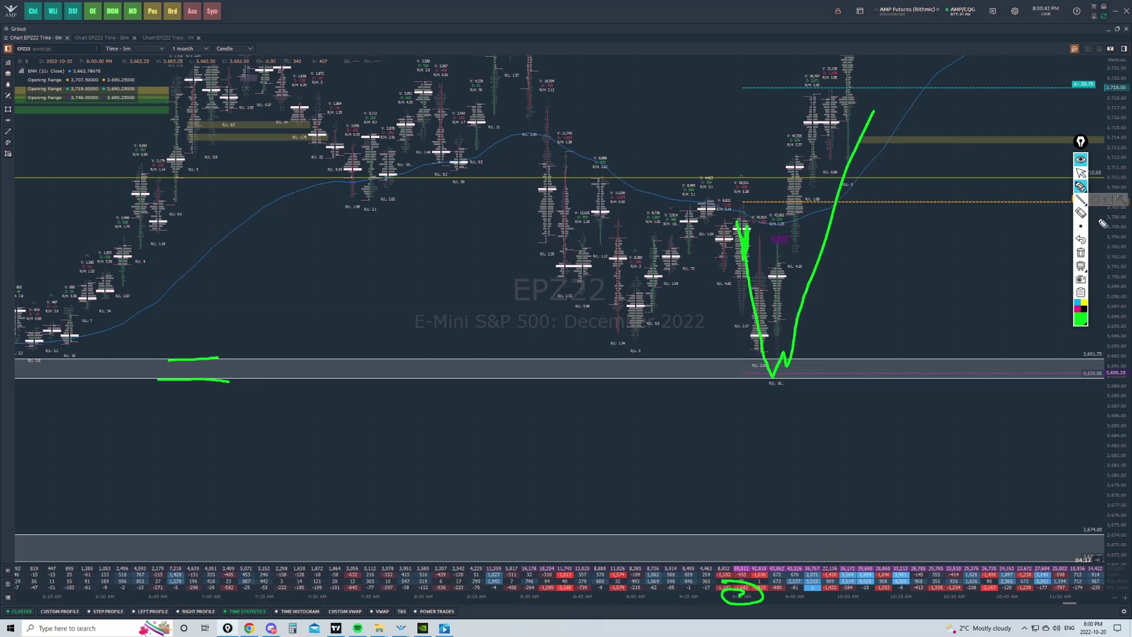
click(1081, 253)
click(1081, 173)
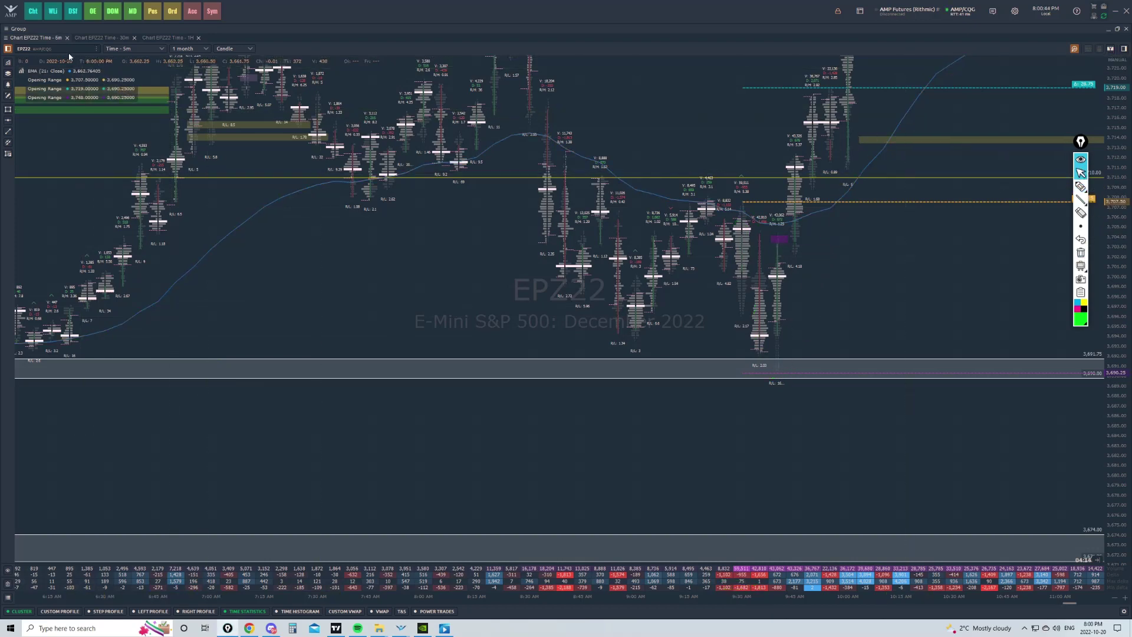
Switch to the EPZ22 1-minute footprint chart and pan and zoom to the 9:05–9:50 AM bars.
click(169, 37)
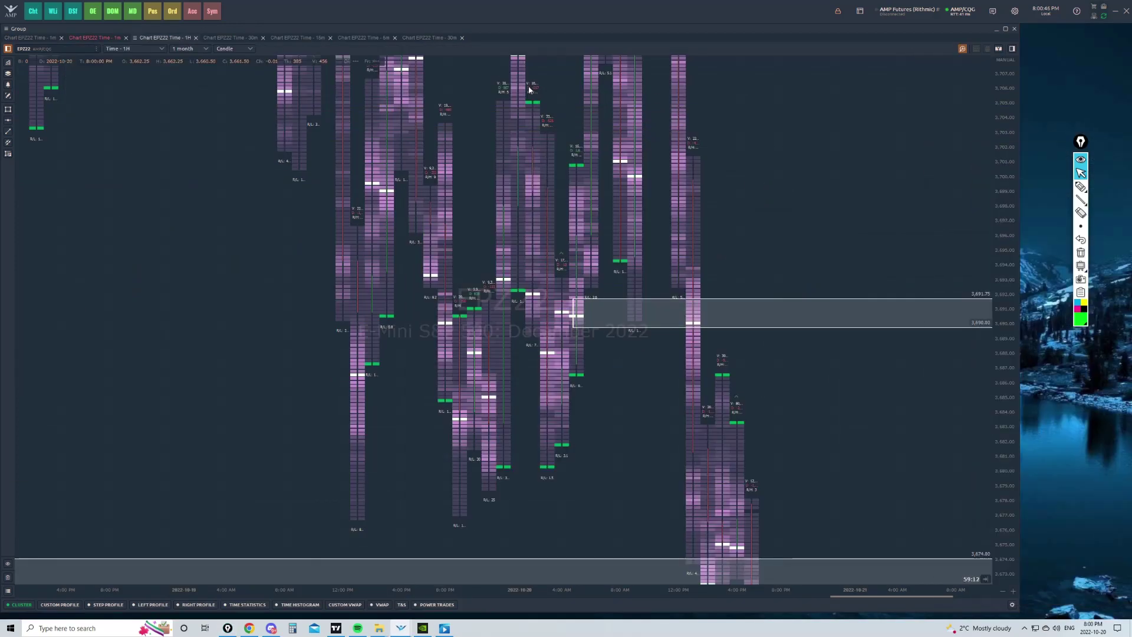
key(alt+Tab)
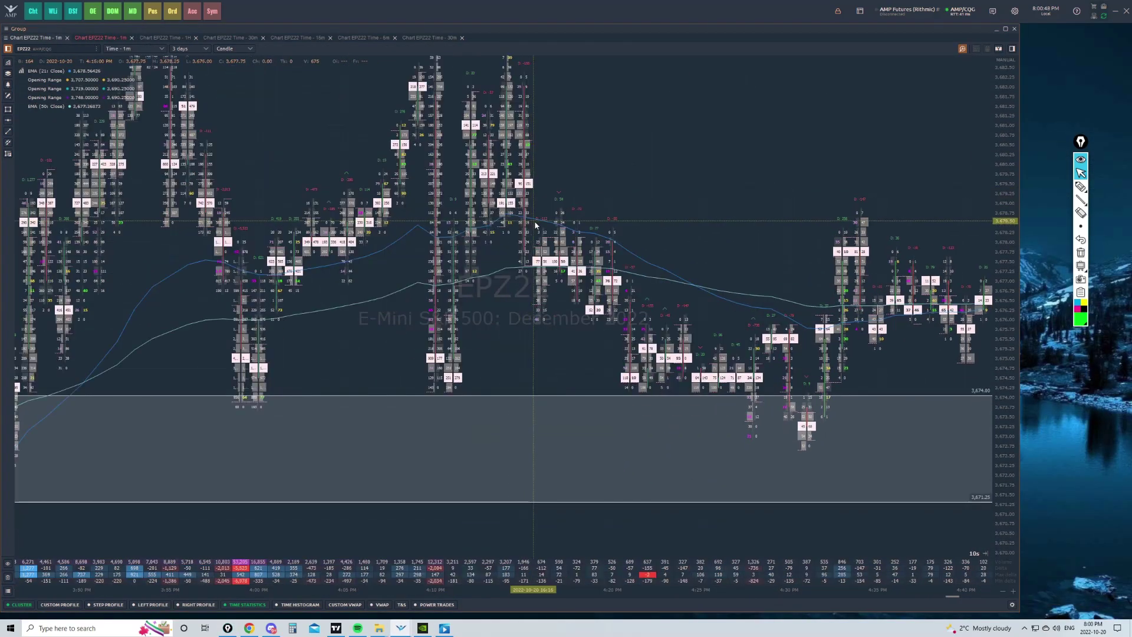
scroll(540, 228, down, 3)
drag(250, 461, 652, 350)
drag(334, 337, 564, 359)
drag(471, 176, 559, 391)
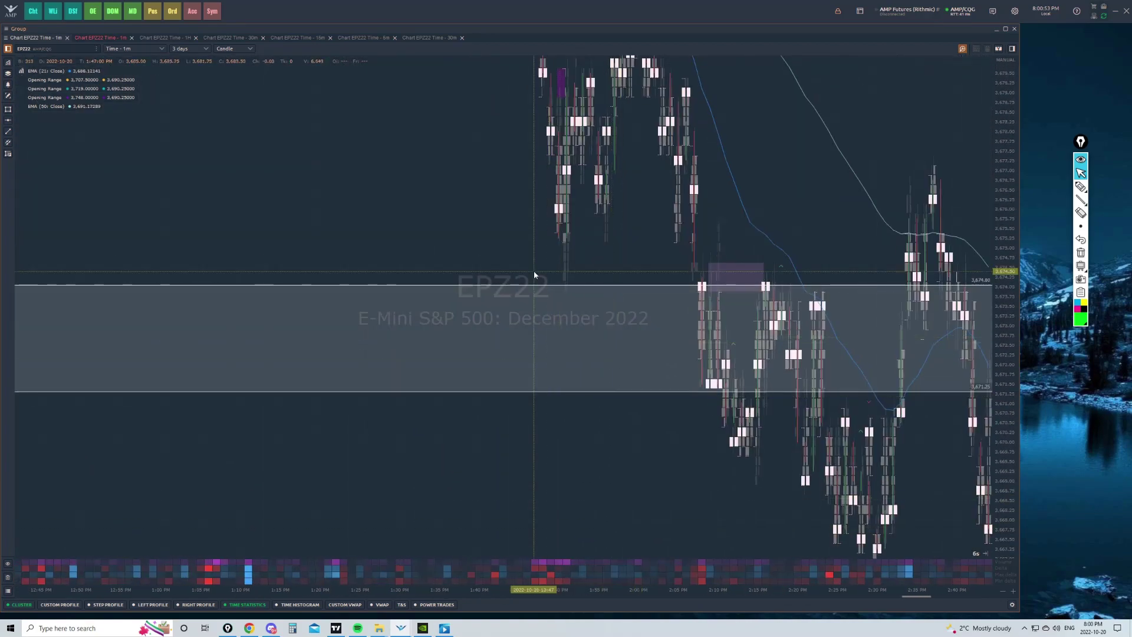
drag(534, 275, 557, 411)
drag(380, 309, 796, 457)
drag(450, 338, 684, 290)
scroll(635, 312, up, 6)
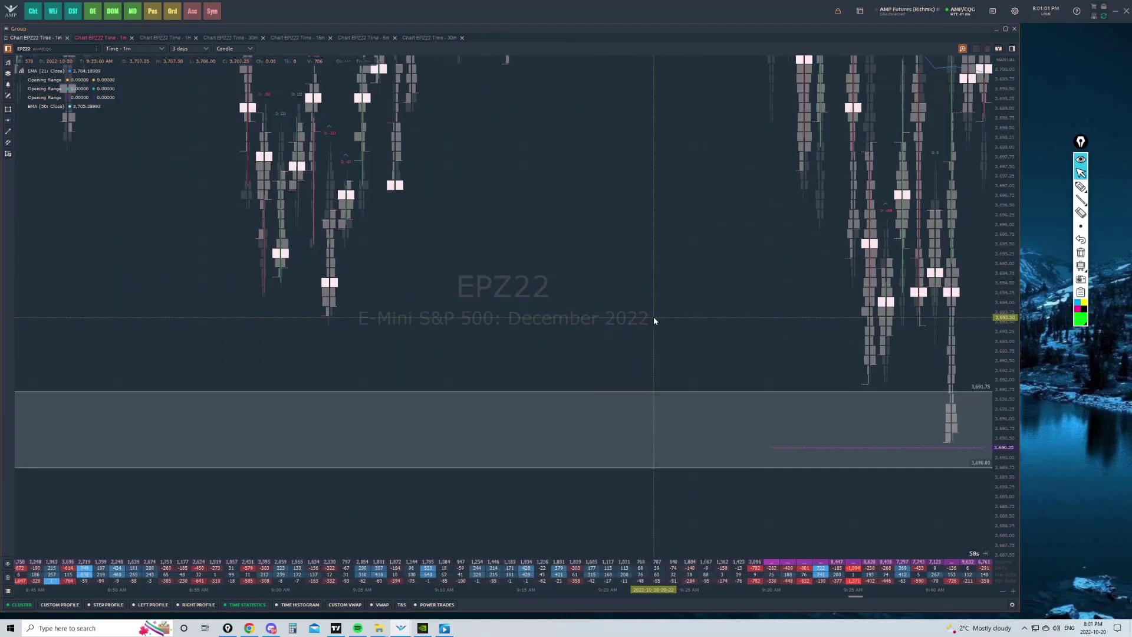
drag(946, 282, 606, 272)
click(1081, 186)
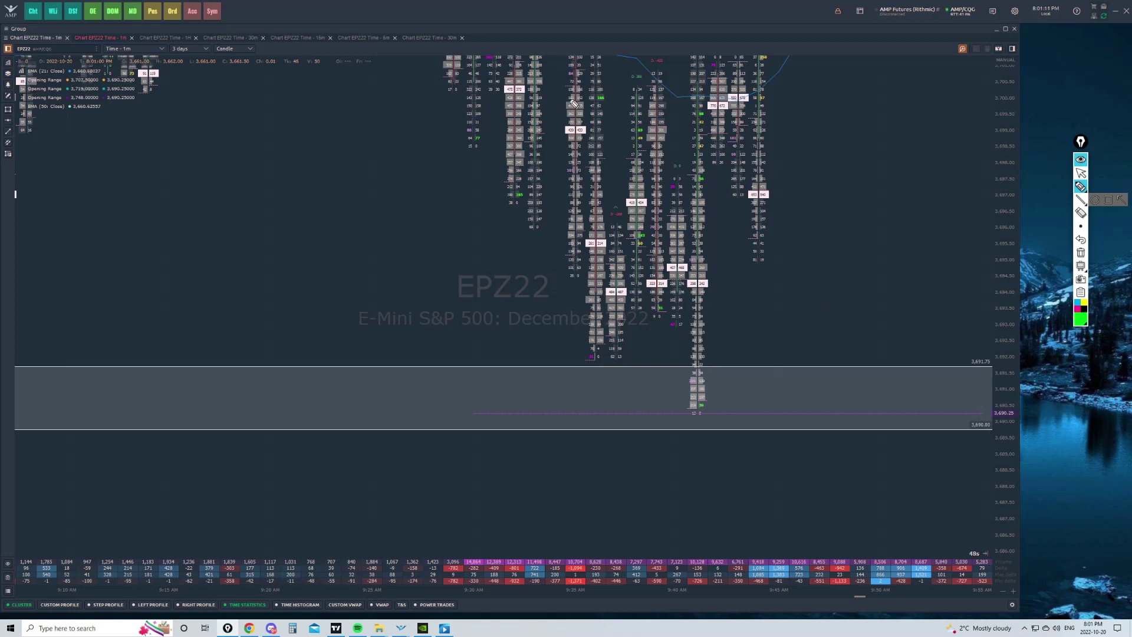
Sketch a green W-shaped move over the footprint bars, then clear it.
scroll(848, 177, down, 3)
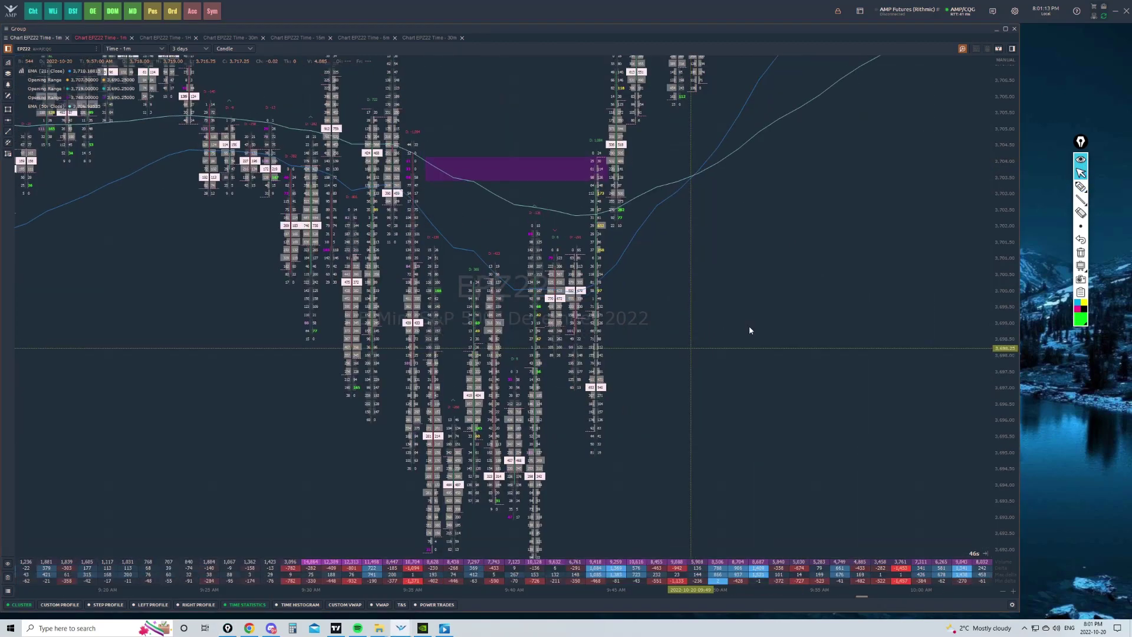
mouse_move(307, 121)
mouse_down()
mouse_move(361, 181)
mouse_move(389, 170)
mouse_move(407, 301)
mouse_up()
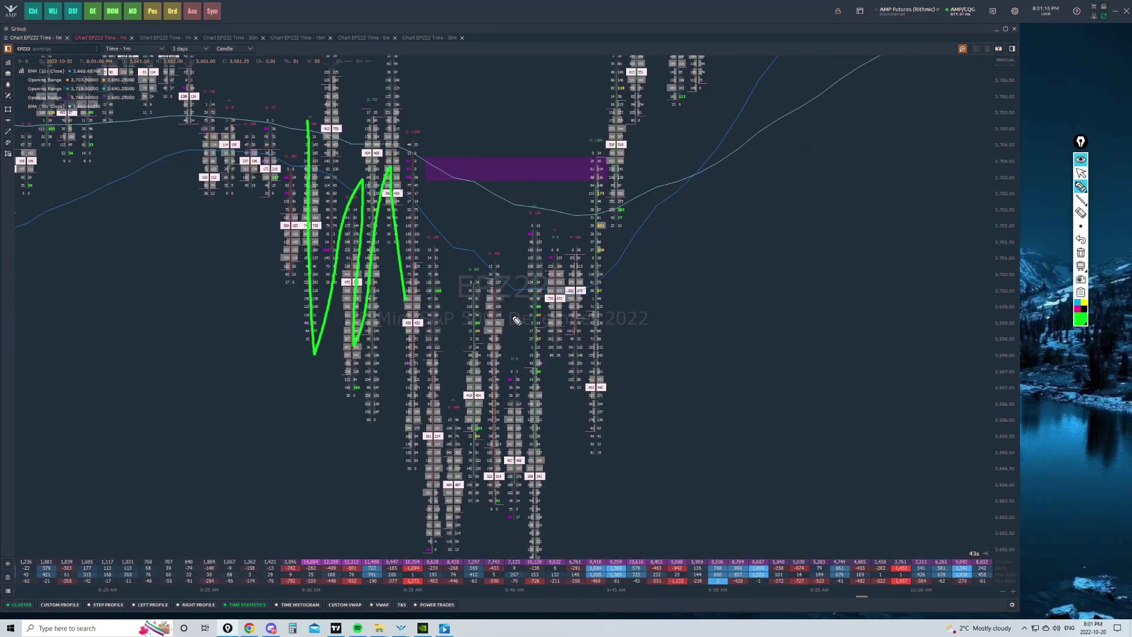
click(1080, 252)
click(1080, 173)
Draw the drop into the 3,690–3,691.75 band, the heavy-volume low cells, and the rally, then erase all.
drag(790, 273, 1112, 155)
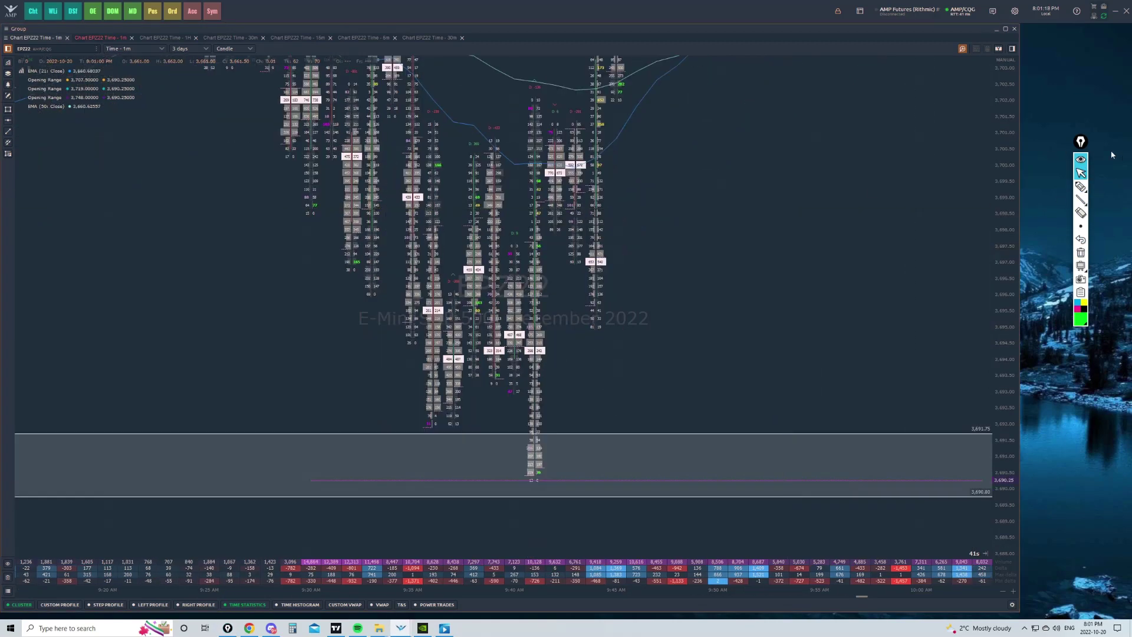
click(1081, 187)
mouse_move(376, 83)
mouse_down()
mouse_move(405, 141)
mouse_move(422, 404)
mouse_move(462, 423)
mouse_move(414, 525)
mouse_move(421, 519)
mouse_up()
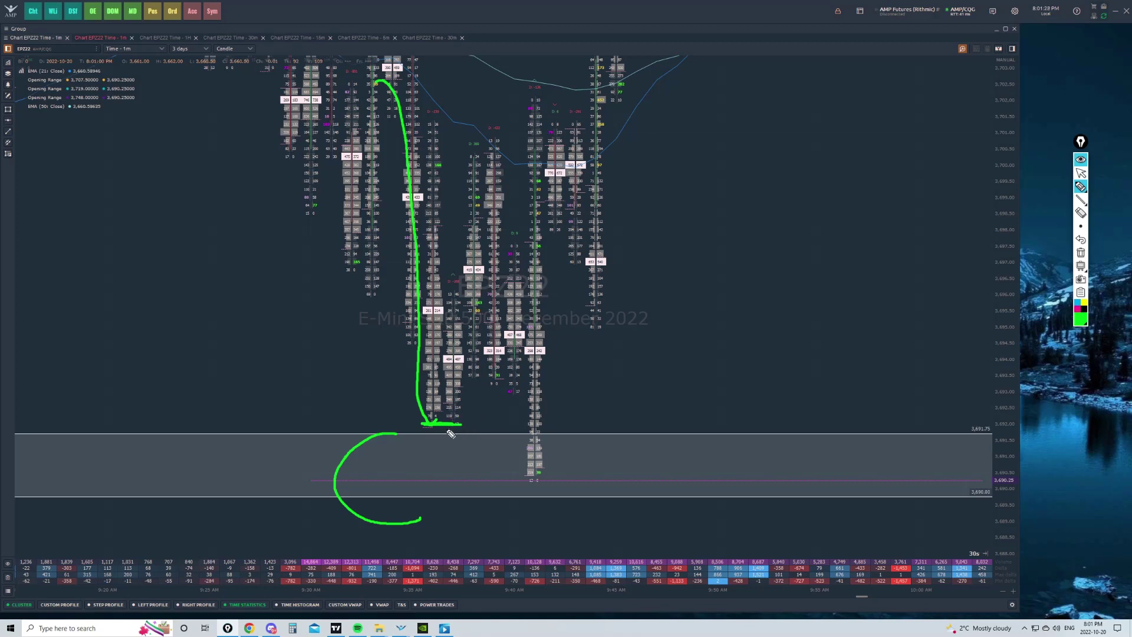
mouse_move(477, 369)
mouse_down()
mouse_move(464, 401)
mouse_move(449, 377)
mouse_move(455, 407)
mouse_move(481, 242)
mouse_up()
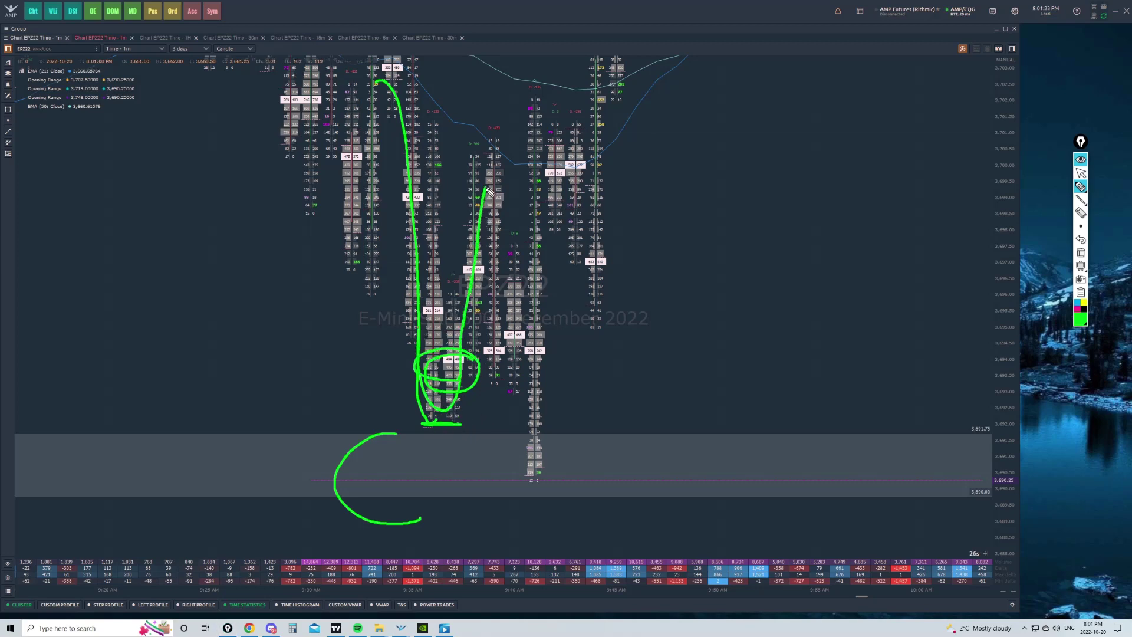
mouse_move(489, 191)
mouse_down()
mouse_move(526, 493)
mouse_move(617, 158)
mouse_move(661, 69)
mouse_up()
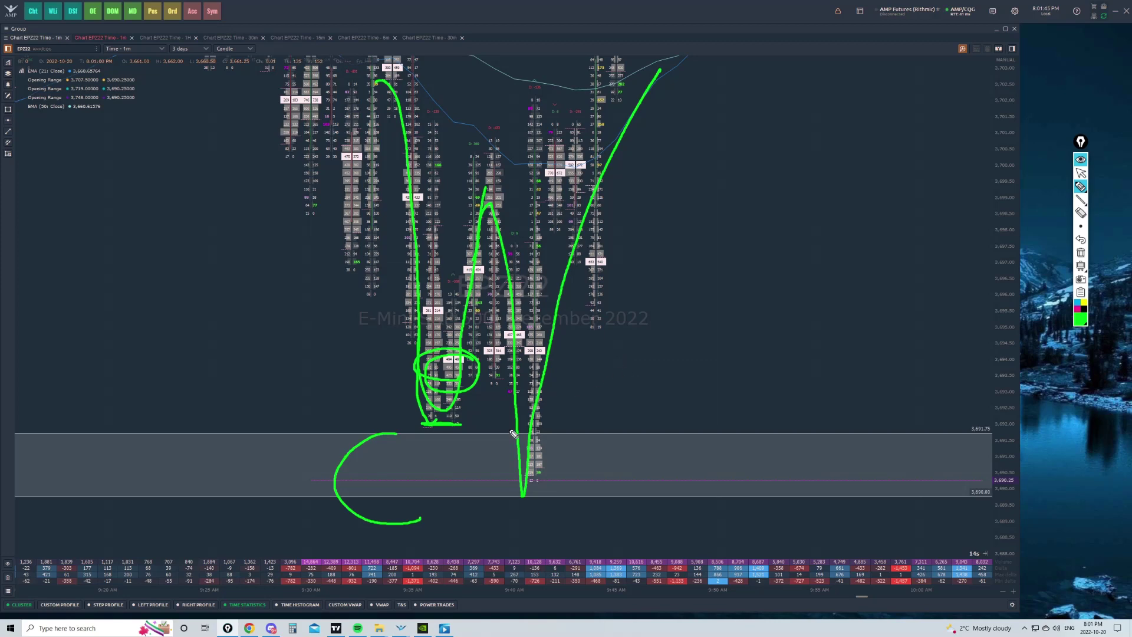
click(1081, 253)
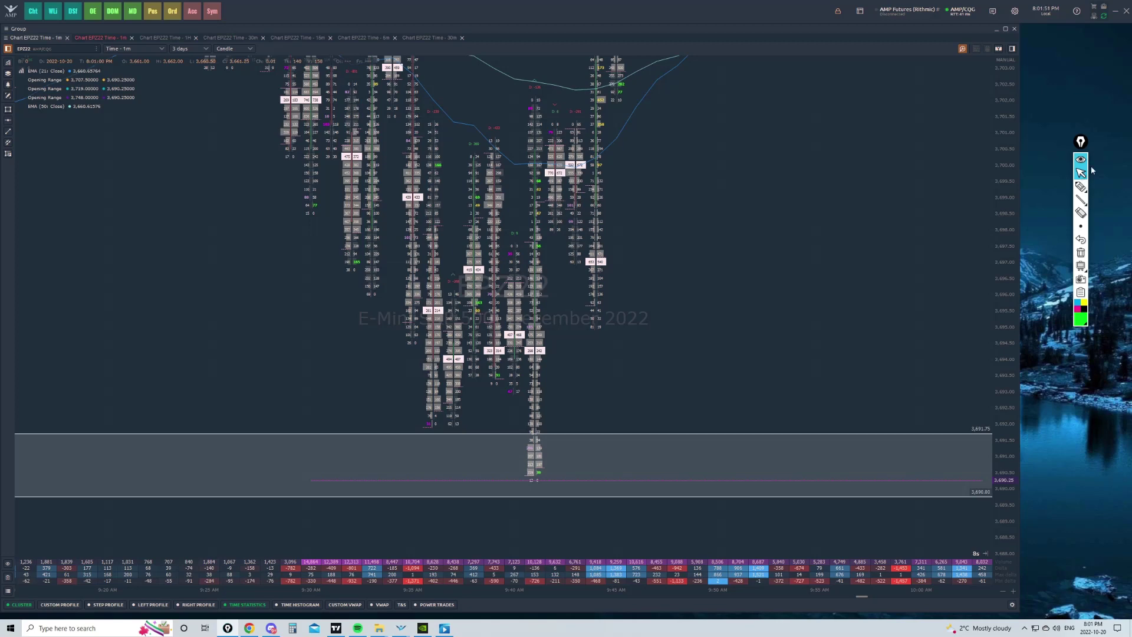
Underline the grey band's top and bottom edges in green and trace the price drop into the band.
click(1080, 186)
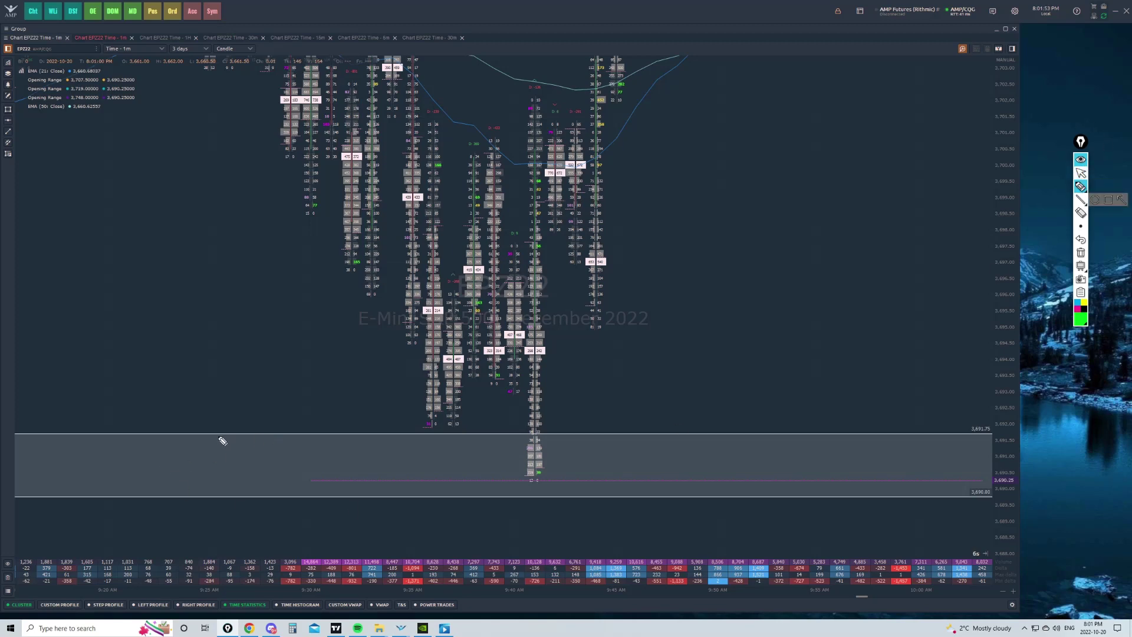
drag(219, 434, 272, 435)
mouse_move(203, 493)
mouse_down()
mouse_move(260, 492)
mouse_move(212, 492)
mouse_up()
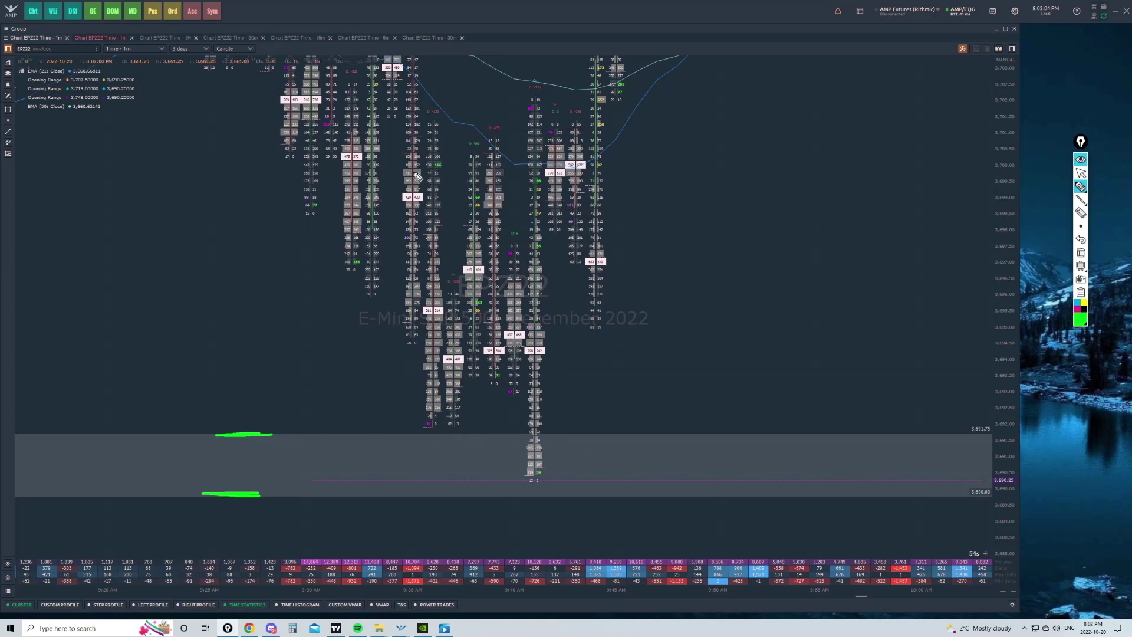
drag(404, 76, 417, 208)
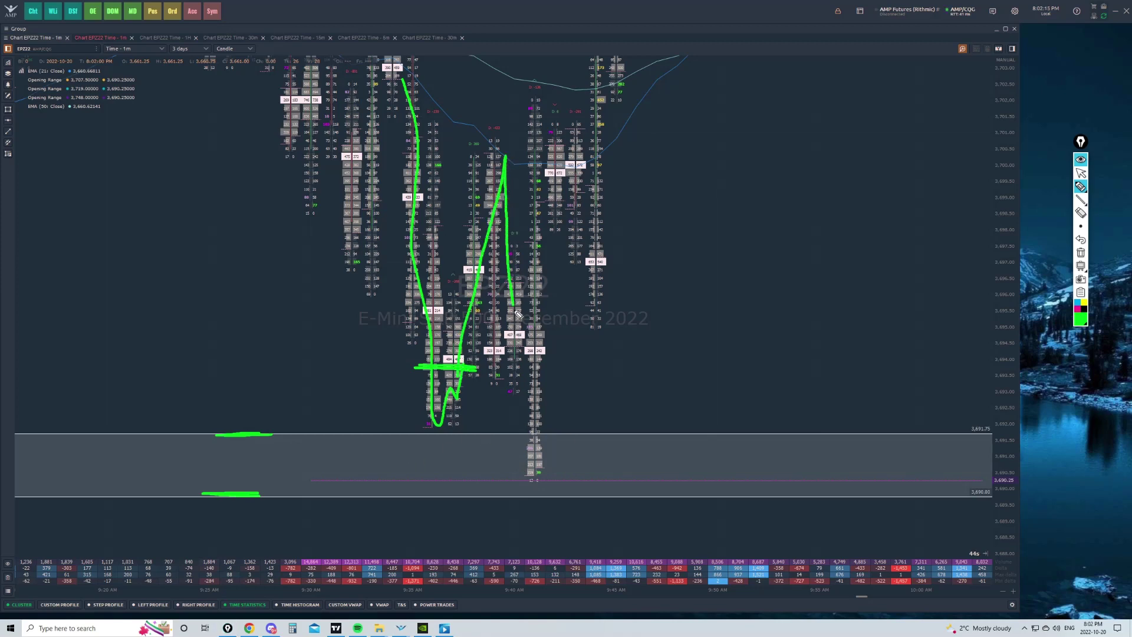
drag(534, 418, 545, 479)
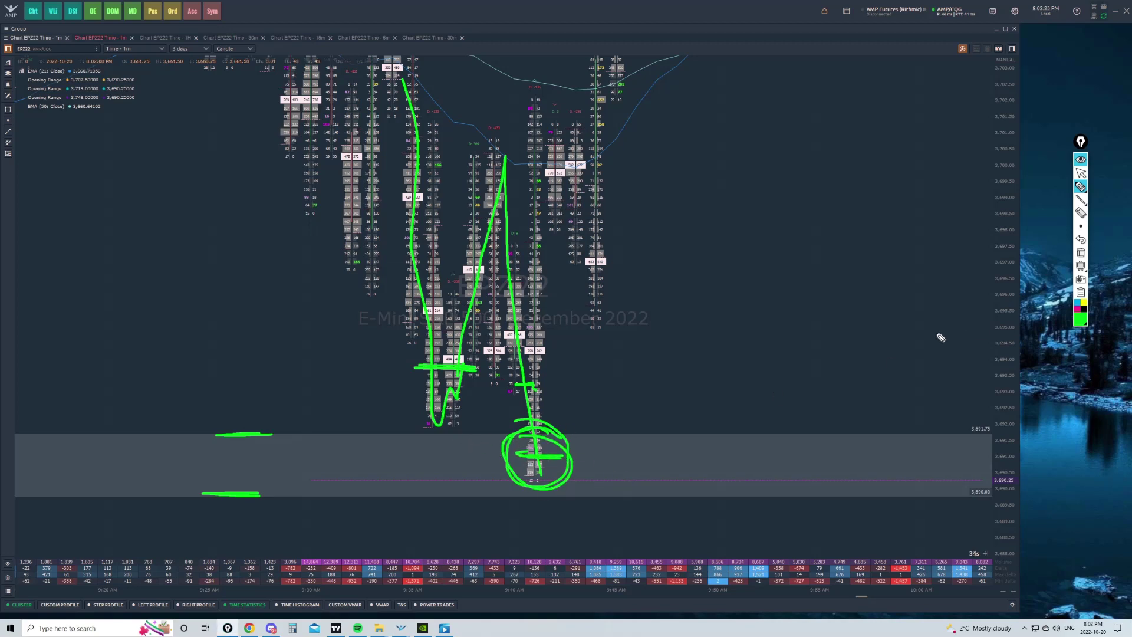
Clear the 1-minute chart's green drawings and pan the 5-minute chart to the earlier-day bars.
click(1079, 252)
mouse_move(1080, 187)
drag(751, 257, 669, 273)
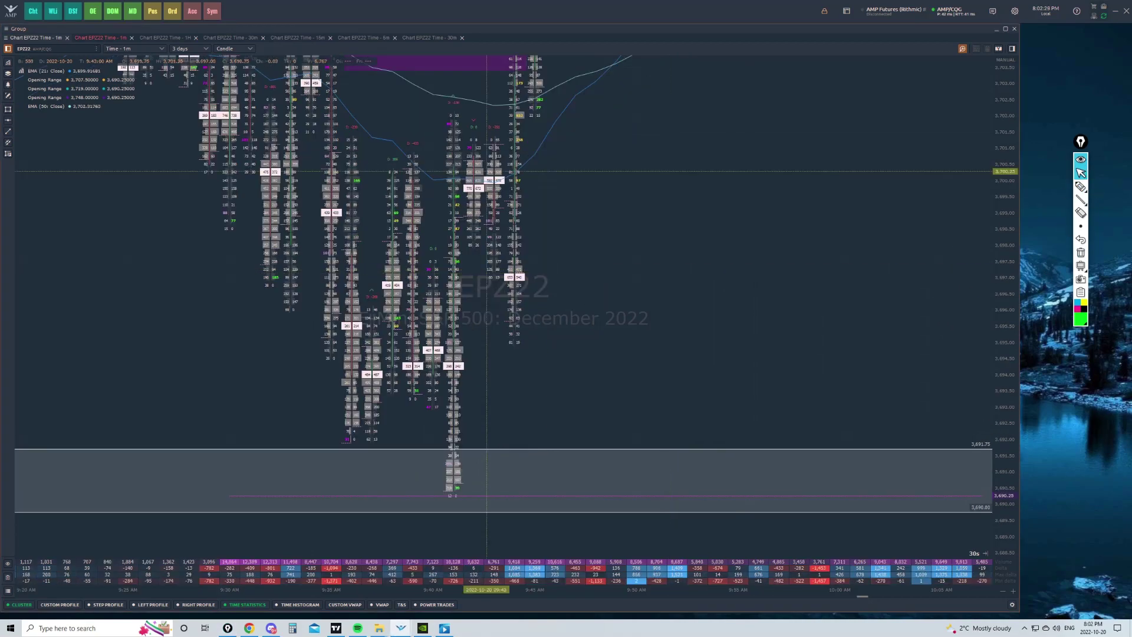
key(alt+Tab)
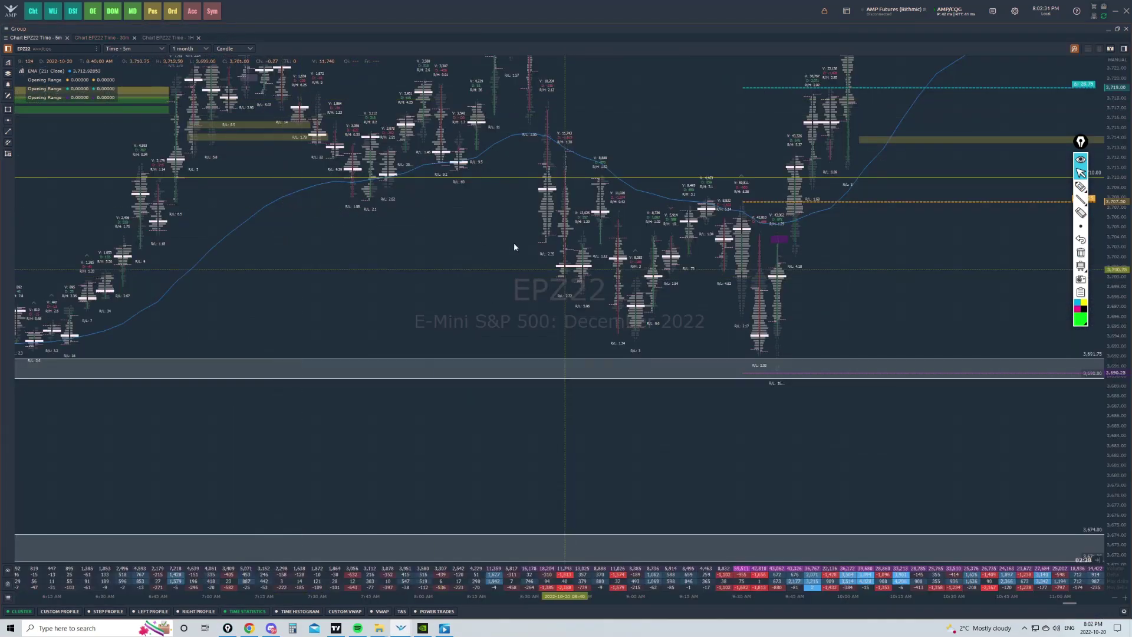
drag(514, 246, 427, 366)
drag(580, 171, 459, 246)
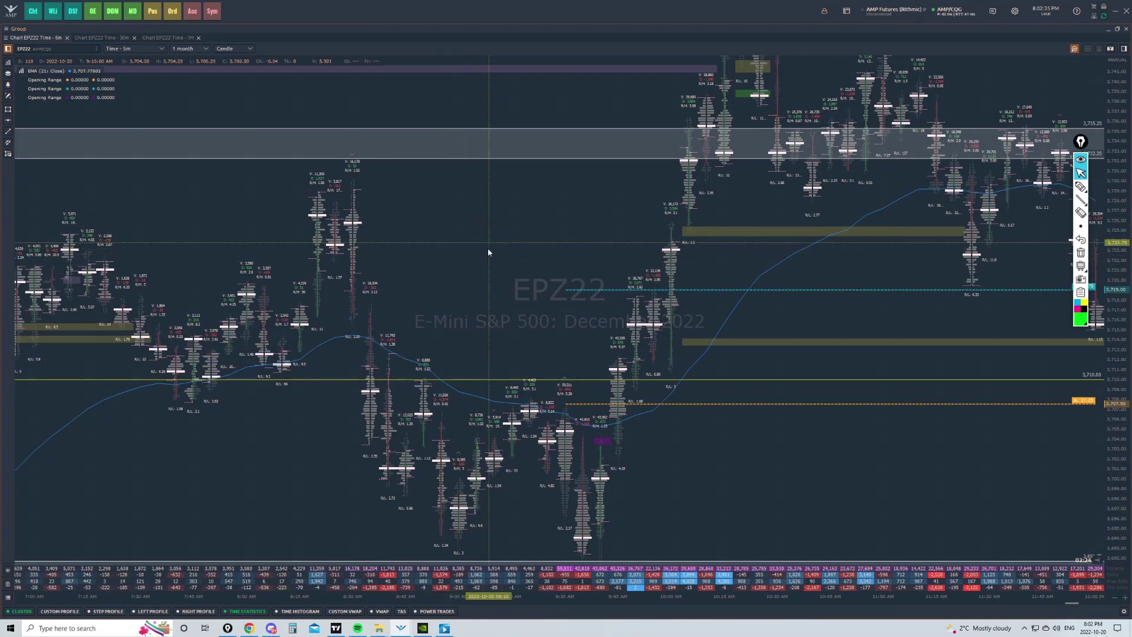
scroll(487, 250, down, 5)
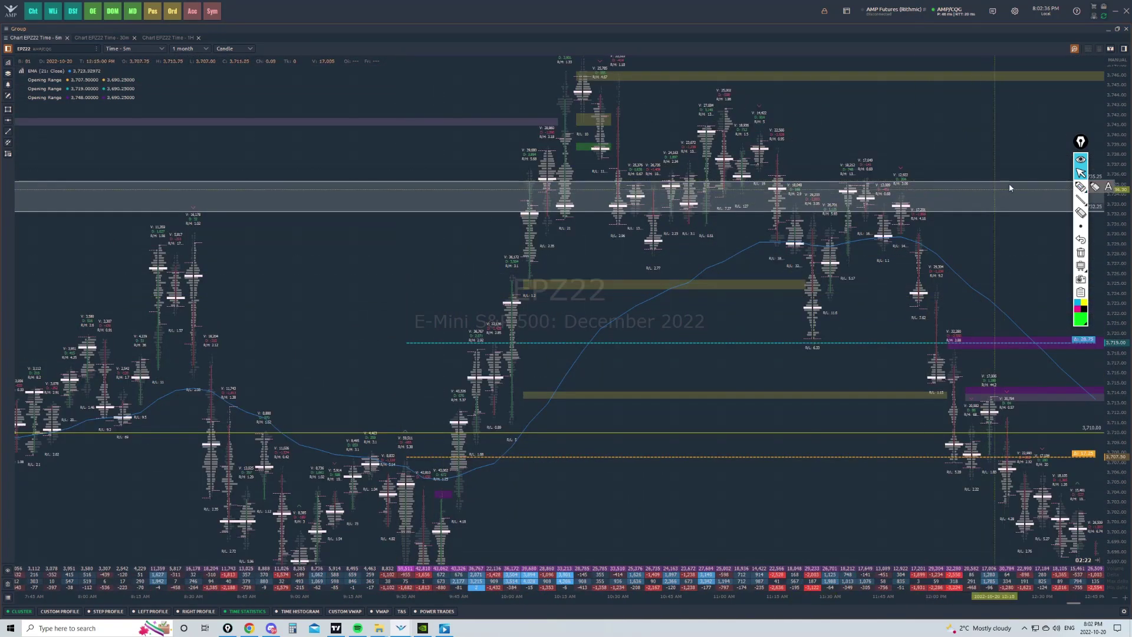
Sketch the rally up to the upper grey band, mark its top level, then erase the sketch.
click(1081, 188)
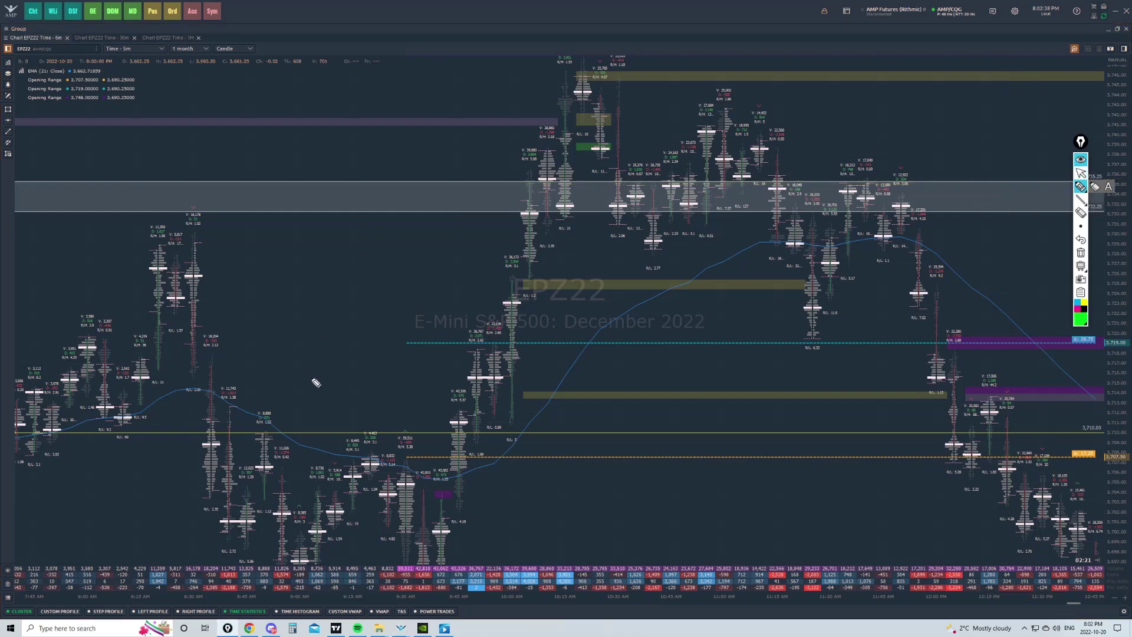
drag(246, 448, 305, 345)
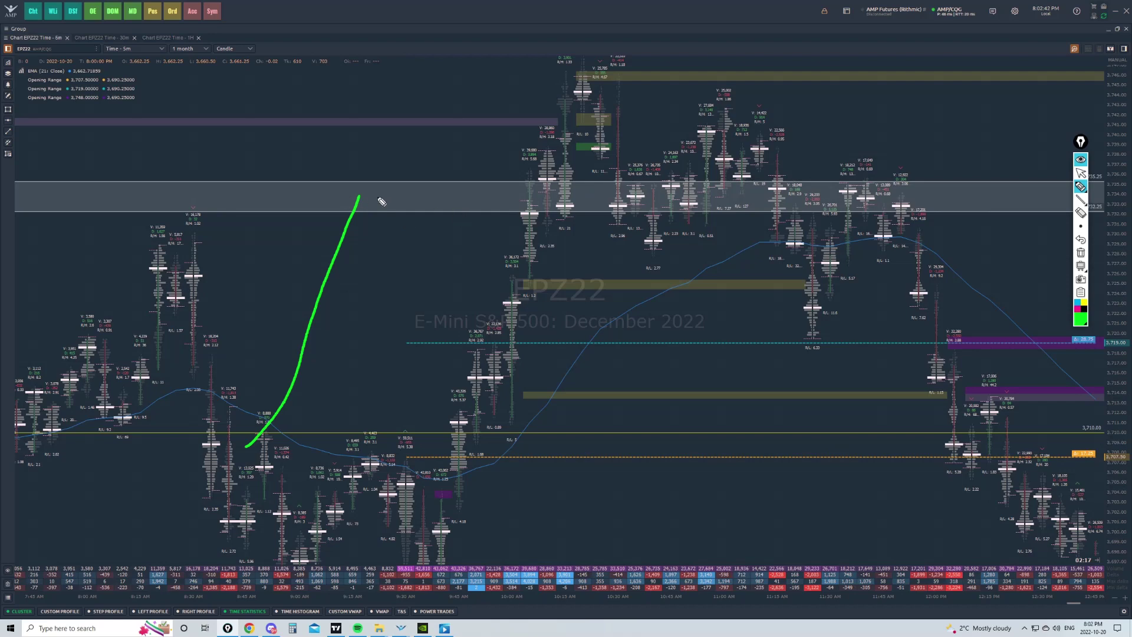
drag(324, 197, 452, 196)
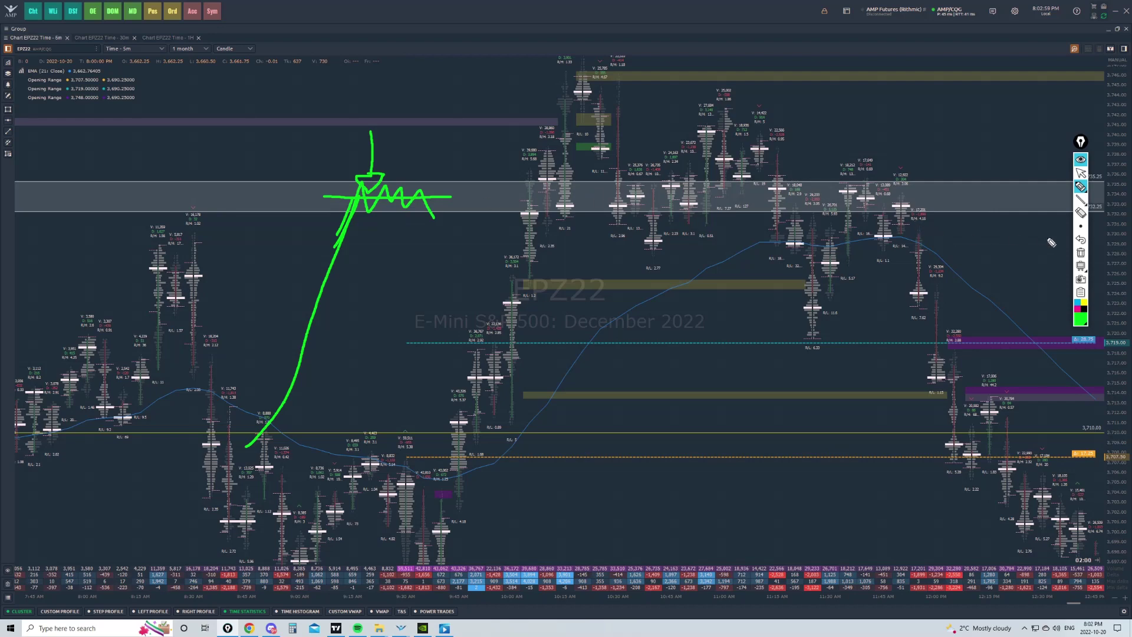
click(1081, 253)
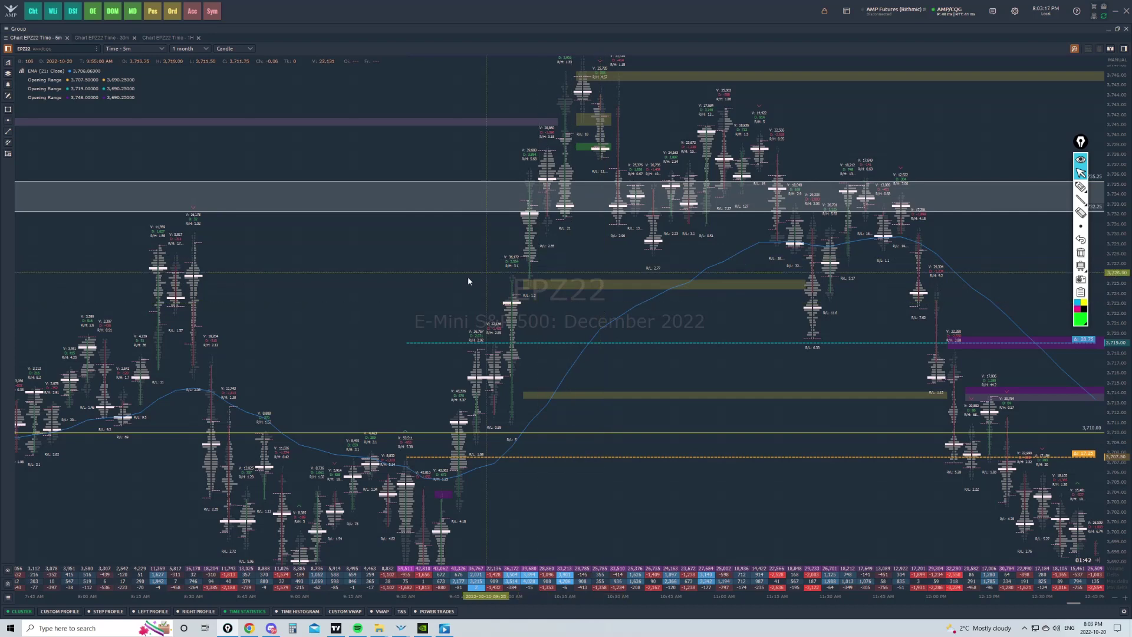
drag(461, 279, 290, 194)
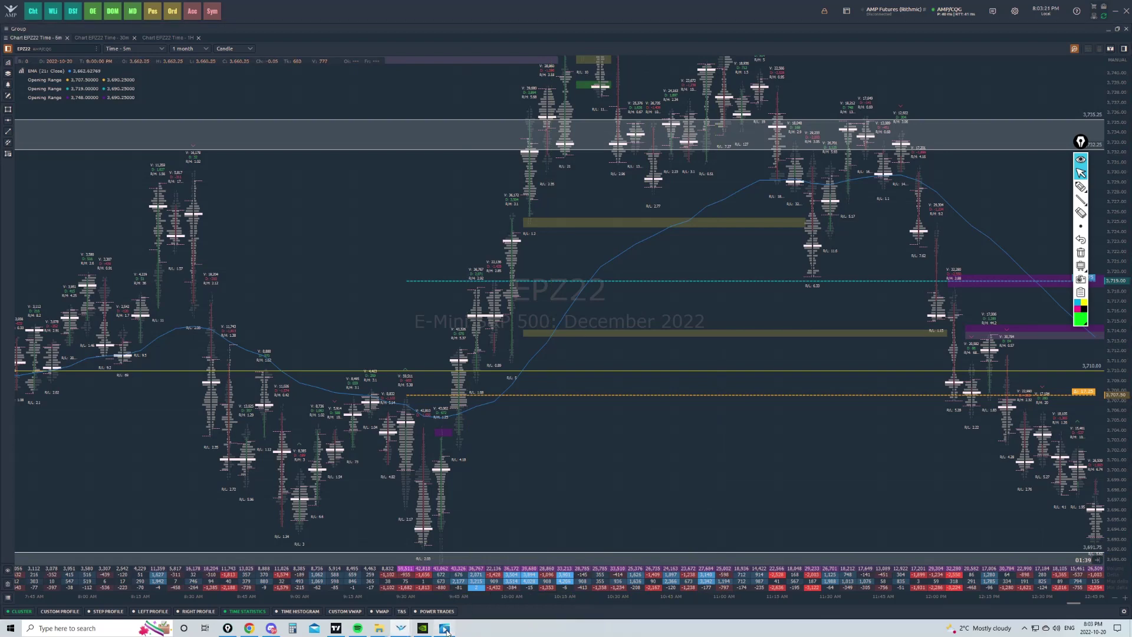
Open the trade recording video in Windows Media Player and enlarge it to fill the screen.
click(444, 628)
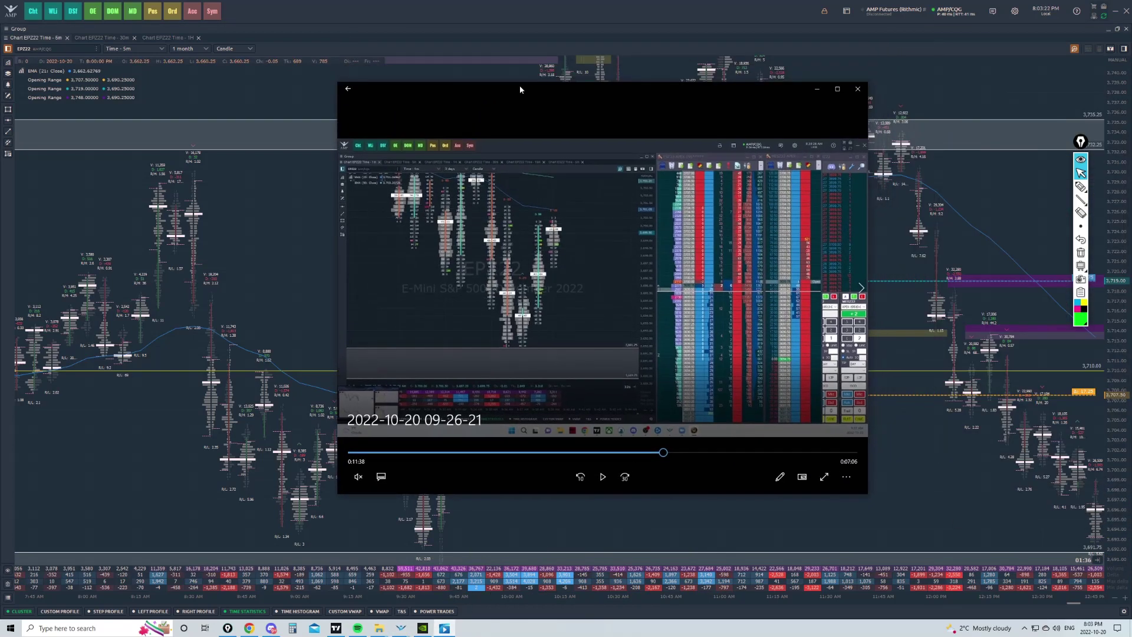
double_click(521, 88)
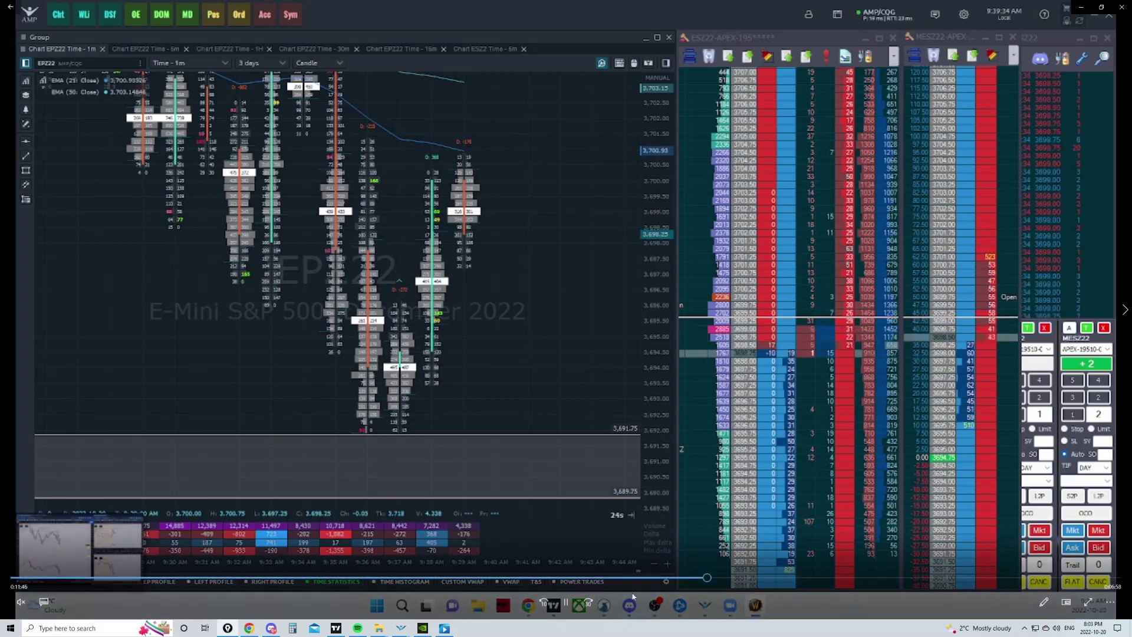
Skip the recording ahead 30 seconds and let it play to about 9:41 AM.
click(592, 606)
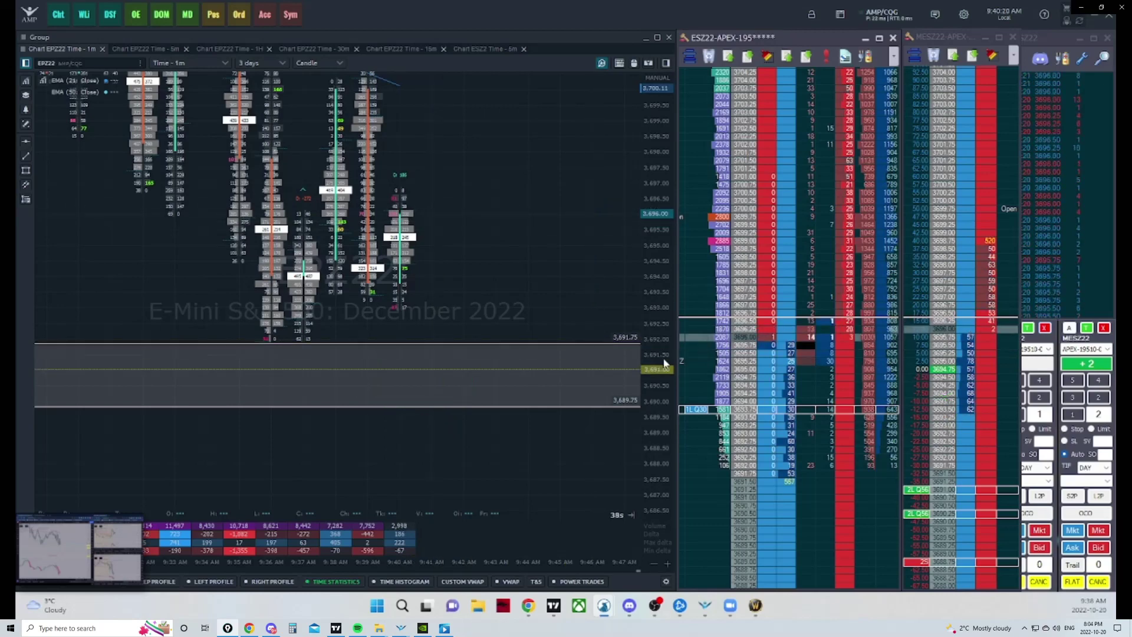
mouse_move(905, 264)
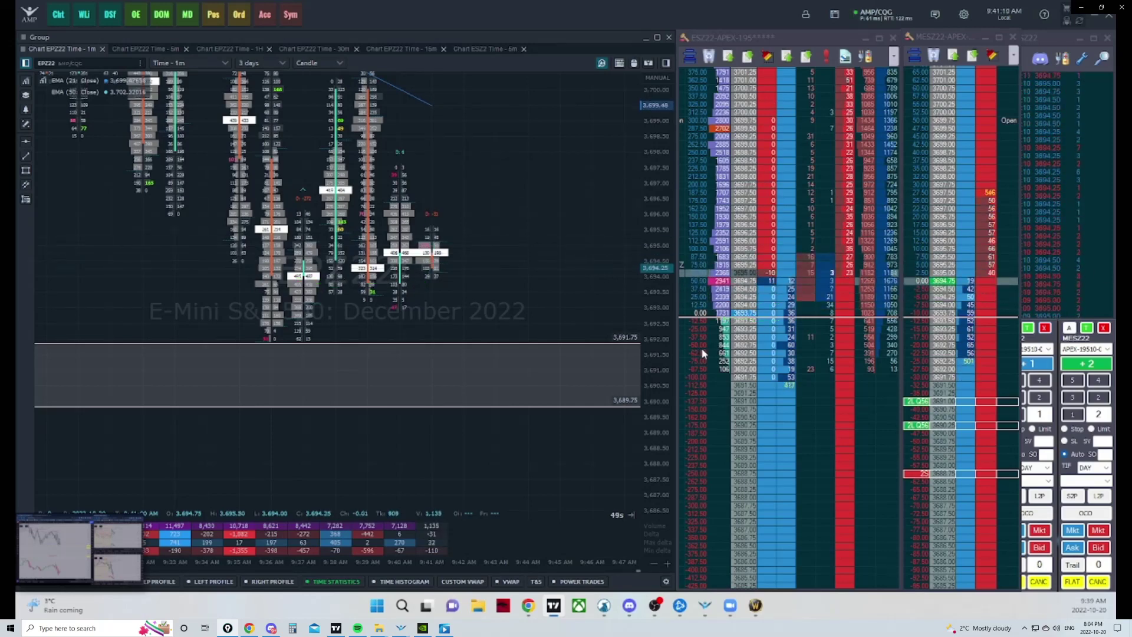
Rewind ten seconds, pause at the new low near 3,691.25, and curve green under the last candle.
mouse_move(702, 353)
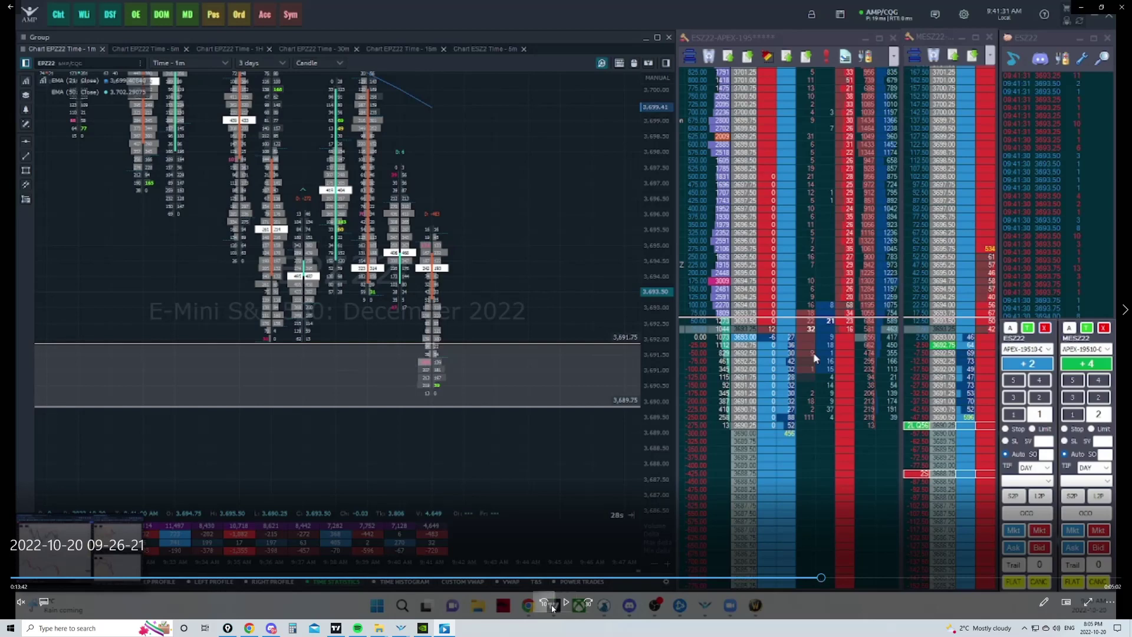
click(549, 604)
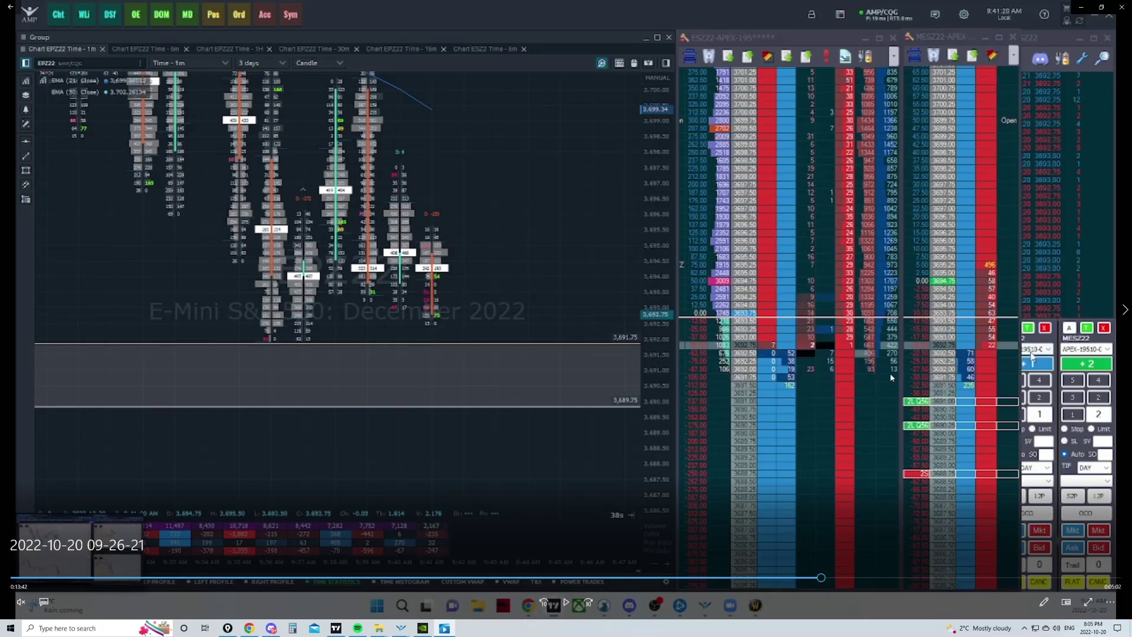
click(566, 601)
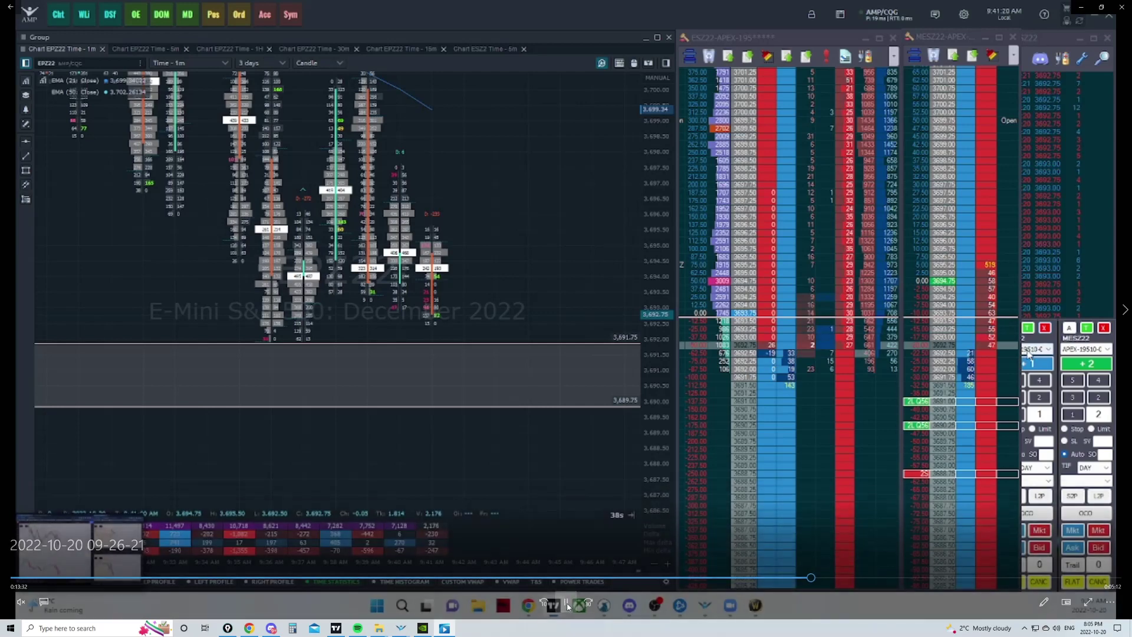
click(805, 330)
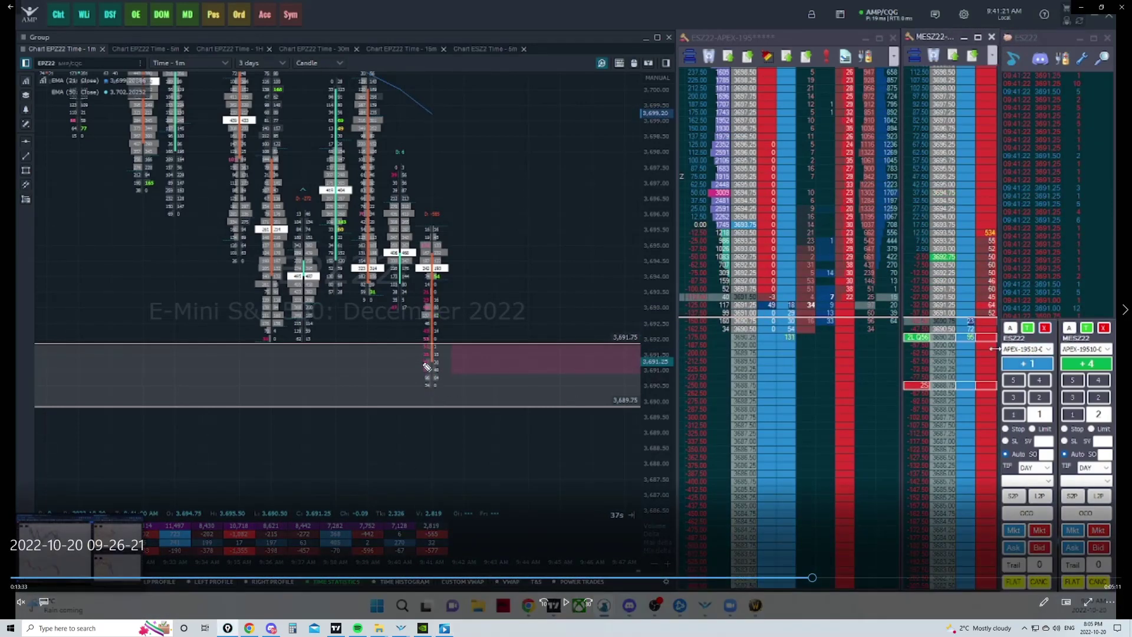
drag(421, 326, 417, 377)
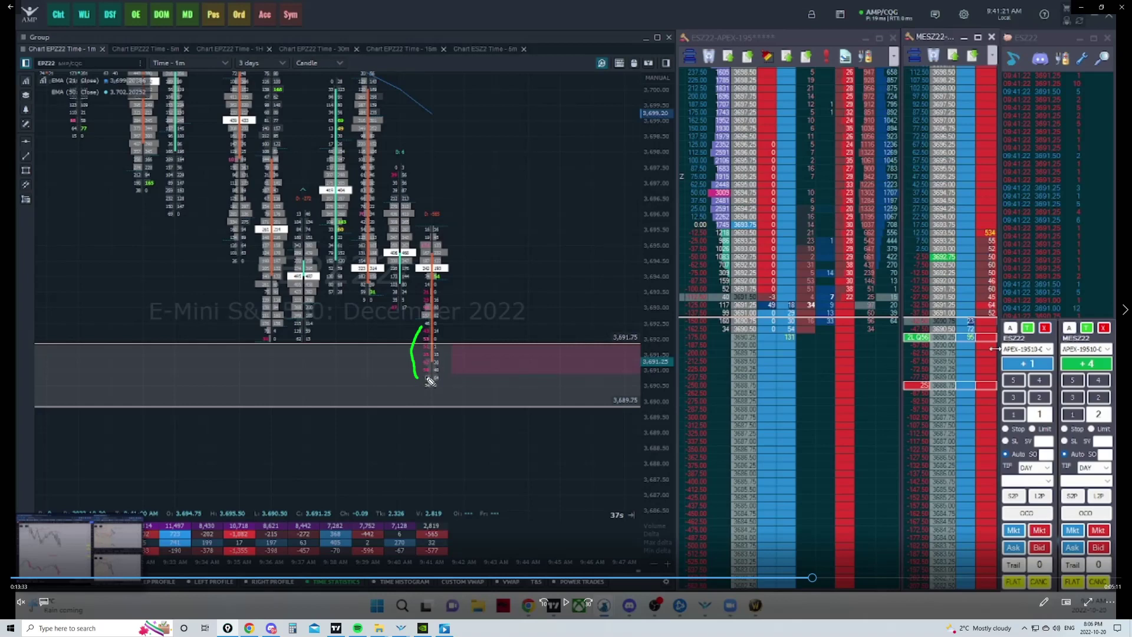
Add green strokes and dashes beside the 3,690–3,691 prices at the last candle's bottom.
mouse_move(424, 371)
mouse_down()
mouse_move(411, 372)
mouse_move(407, 354)
mouse_move(428, 375)
mouse_up()
mouse_move(421, 386)
mouse_down()
mouse_move(448, 383)
mouse_move(450, 369)
mouse_move(424, 392)
mouse_move(447, 394)
mouse_move(416, 393)
mouse_move(440, 394)
mouse_up()
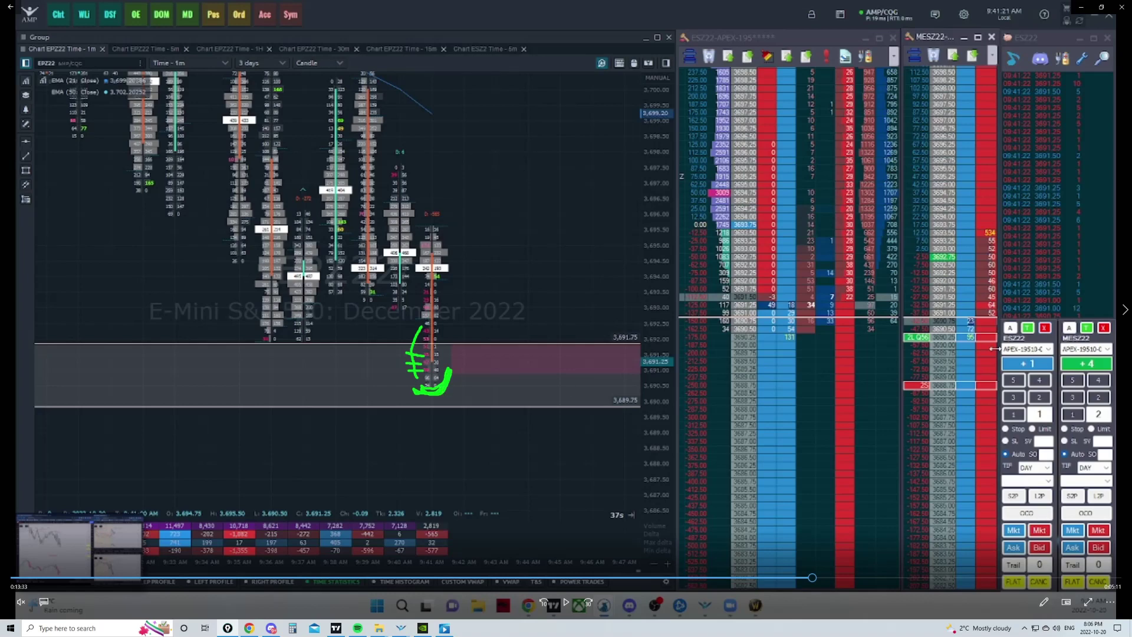
drag(436, 388, 450, 376)
drag(440, 370, 451, 366)
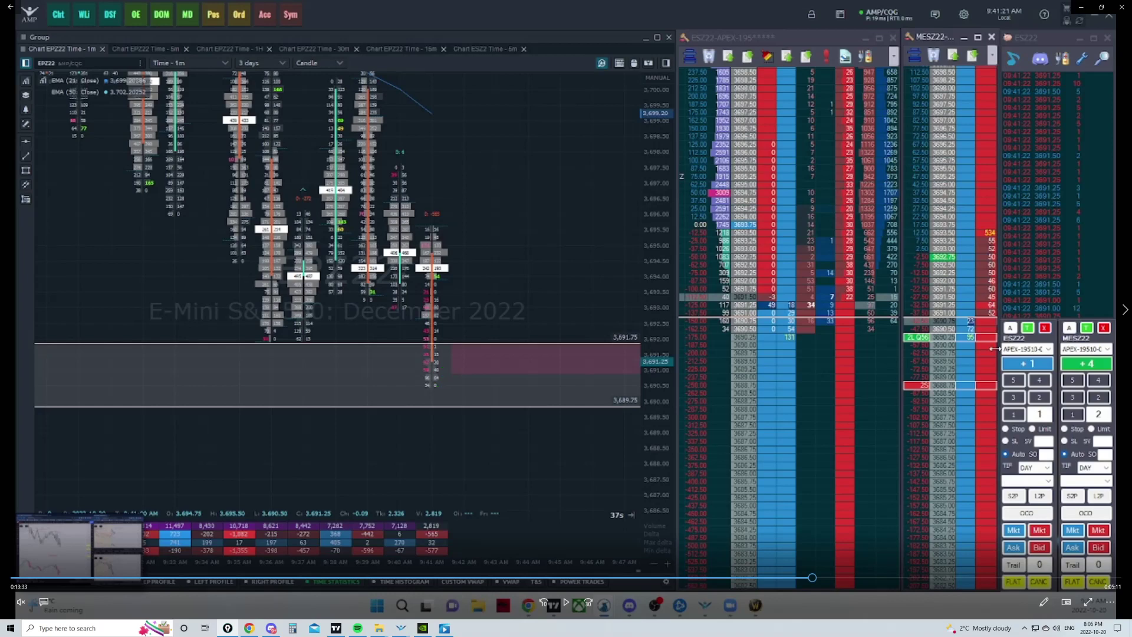
Play the recording forward to about 9:41:25, adding a green stroke by the last candle.
click(571, 606)
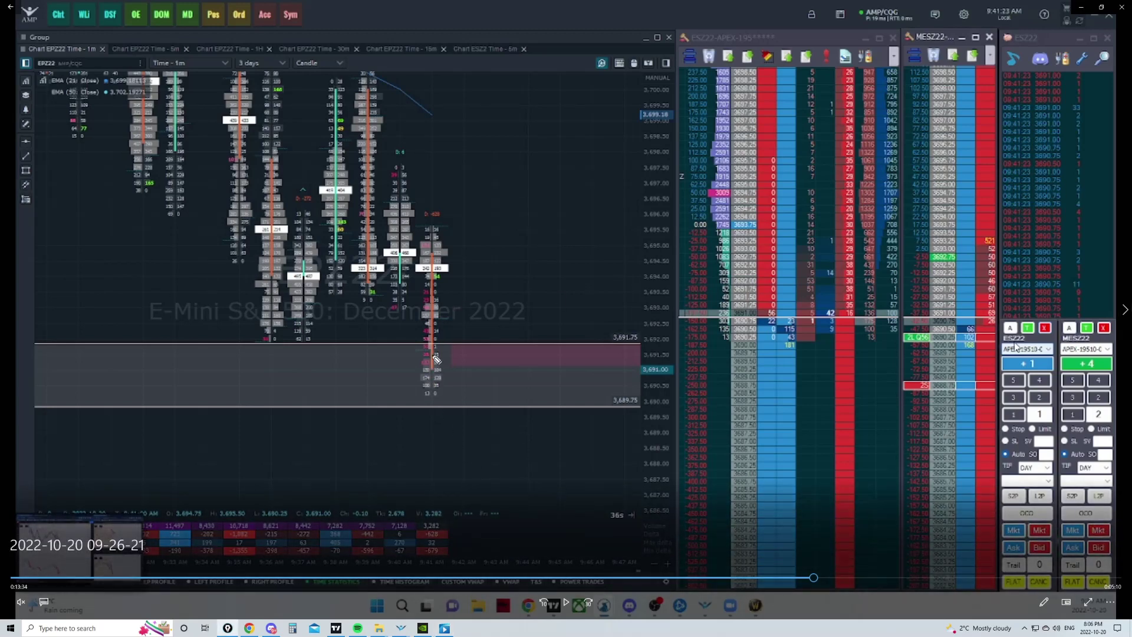
mouse_move(446, 369)
mouse_down()
mouse_move(454, 361)
mouse_move(454, 371)
mouse_up()
click(565, 602)
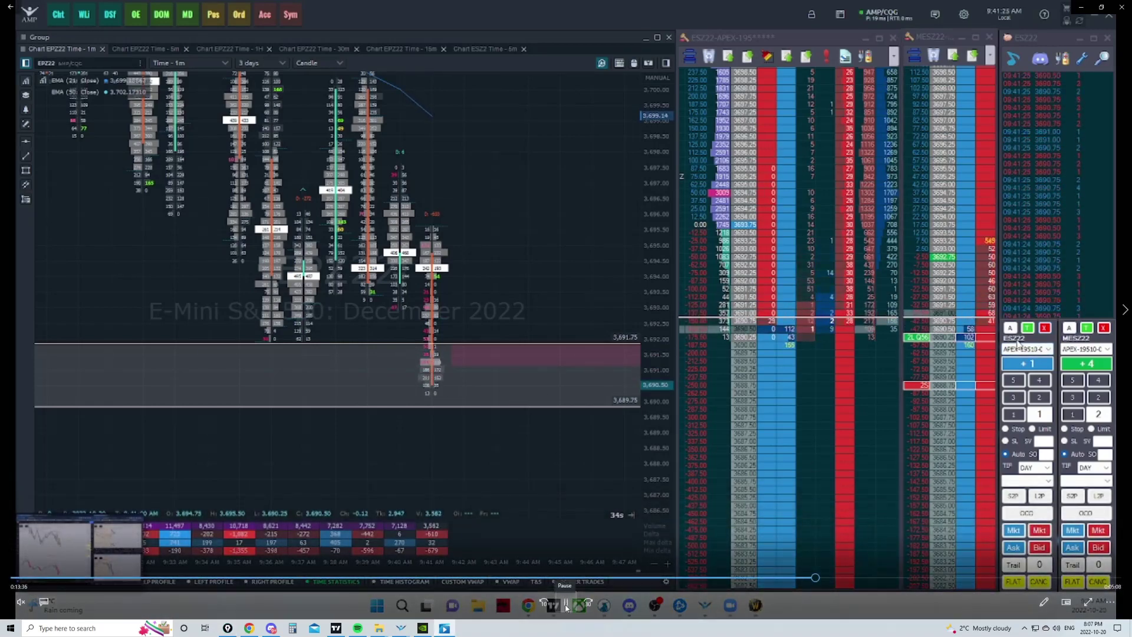
click(564, 605)
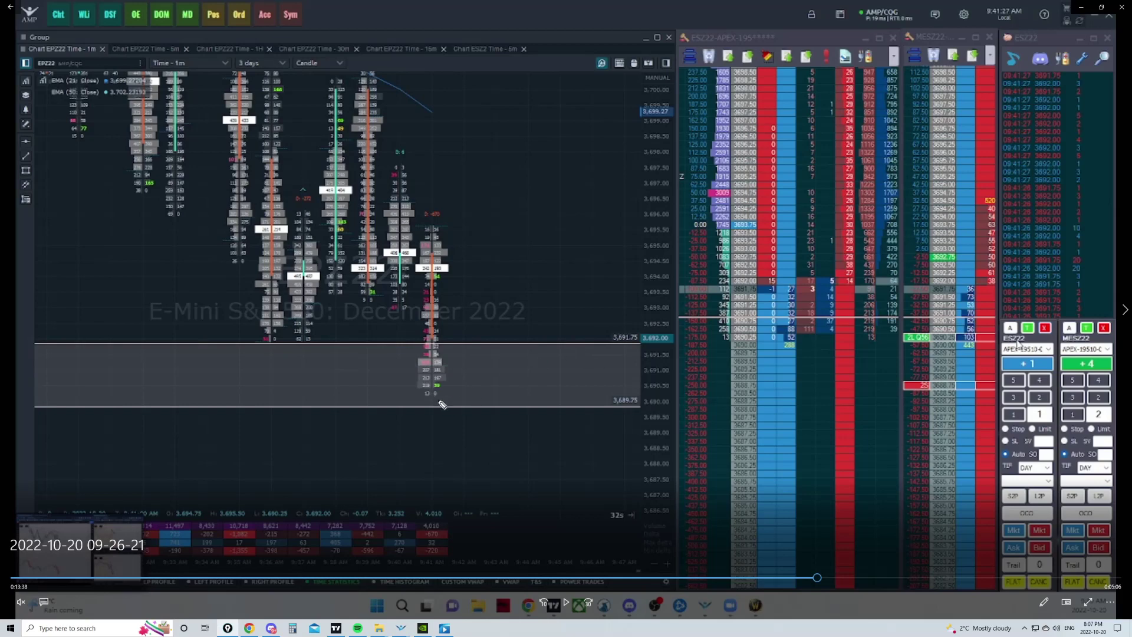
Draw a rising stroke, a line along the earlier lows, and an equals mark at the bottom candle.
drag(425, 404, 460, 383)
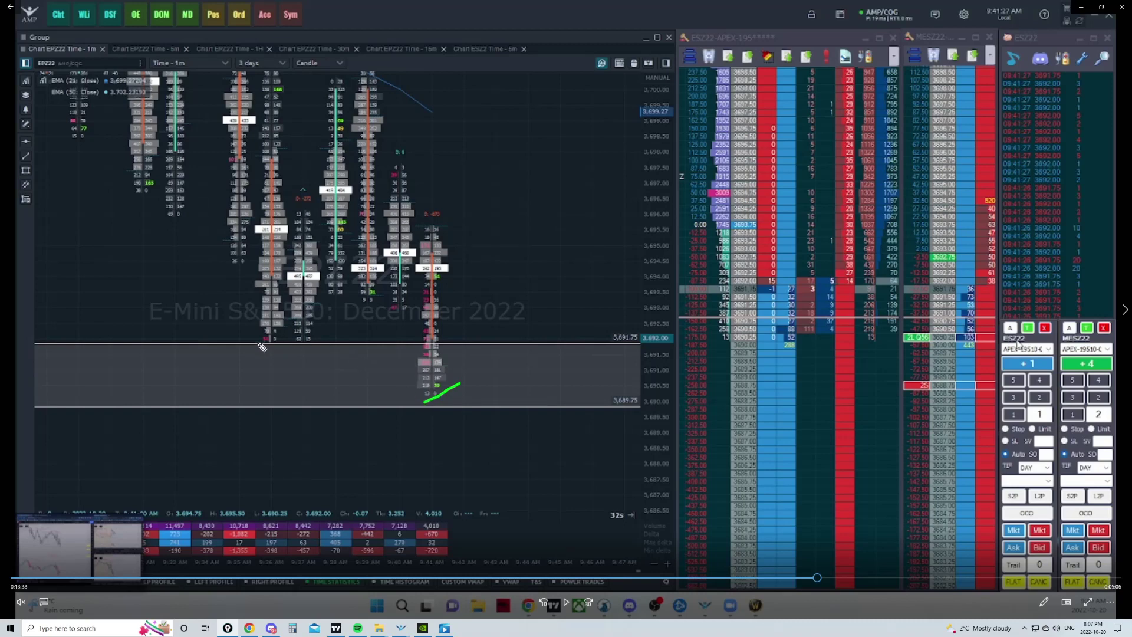
drag(258, 341, 343, 340)
mouse_move(432, 405)
mouse_down()
mouse_move(460, 395)
mouse_move(395, 377)
mouse_move(460, 369)
mouse_up()
drag(448, 377, 465, 376)
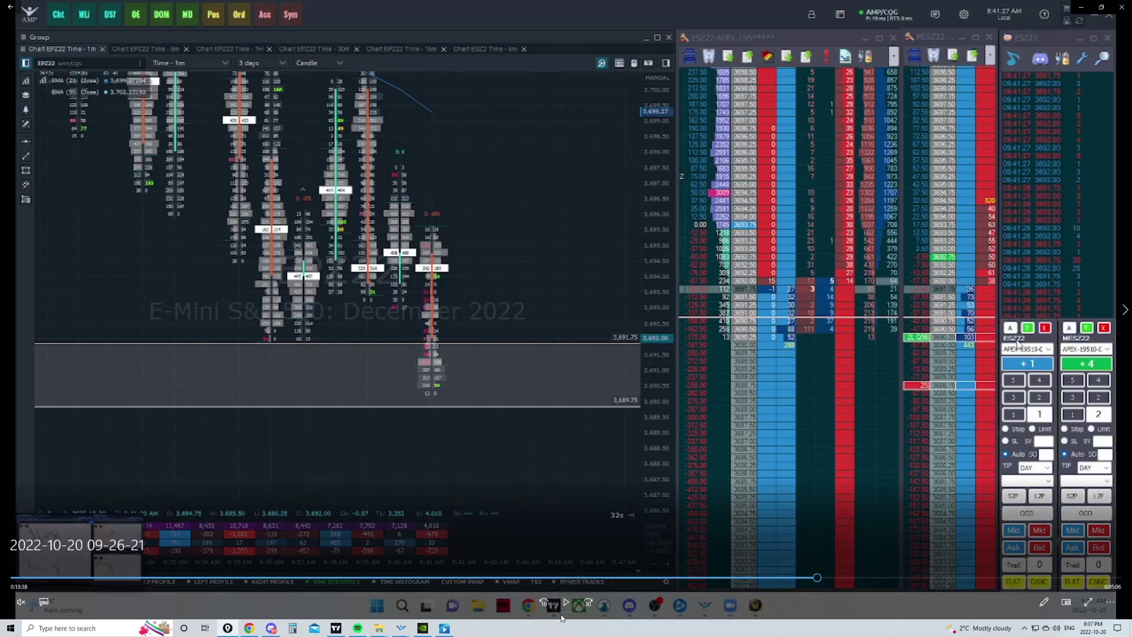
Pause at 9:41:31, circle the delta row, and write -473 and -720 with an arrow in green.
click(569, 603)
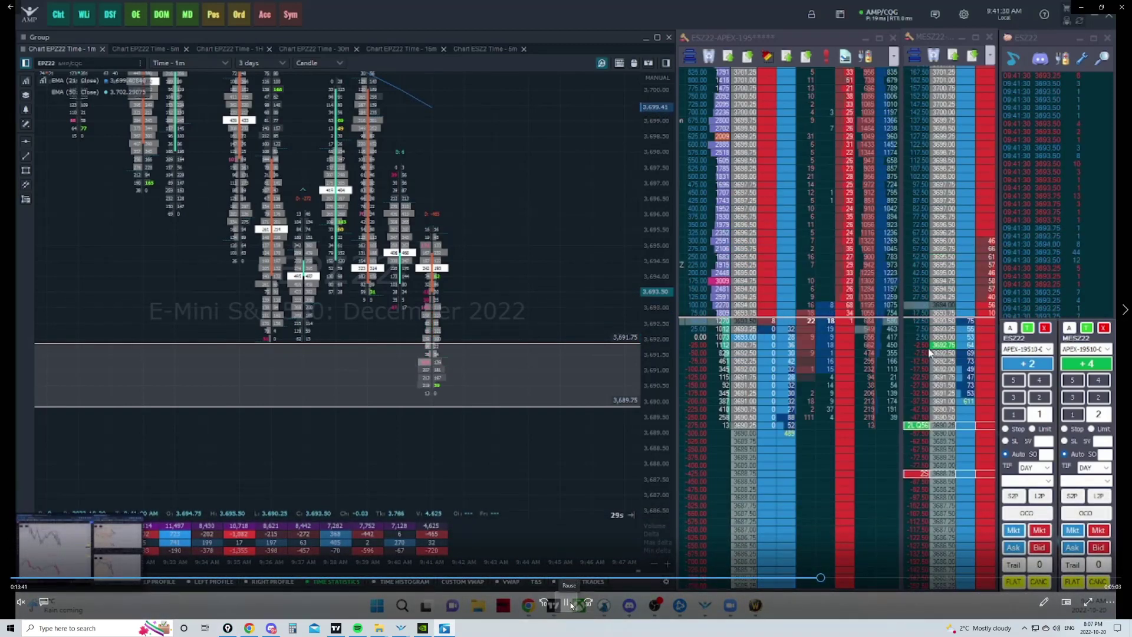
click(812, 351)
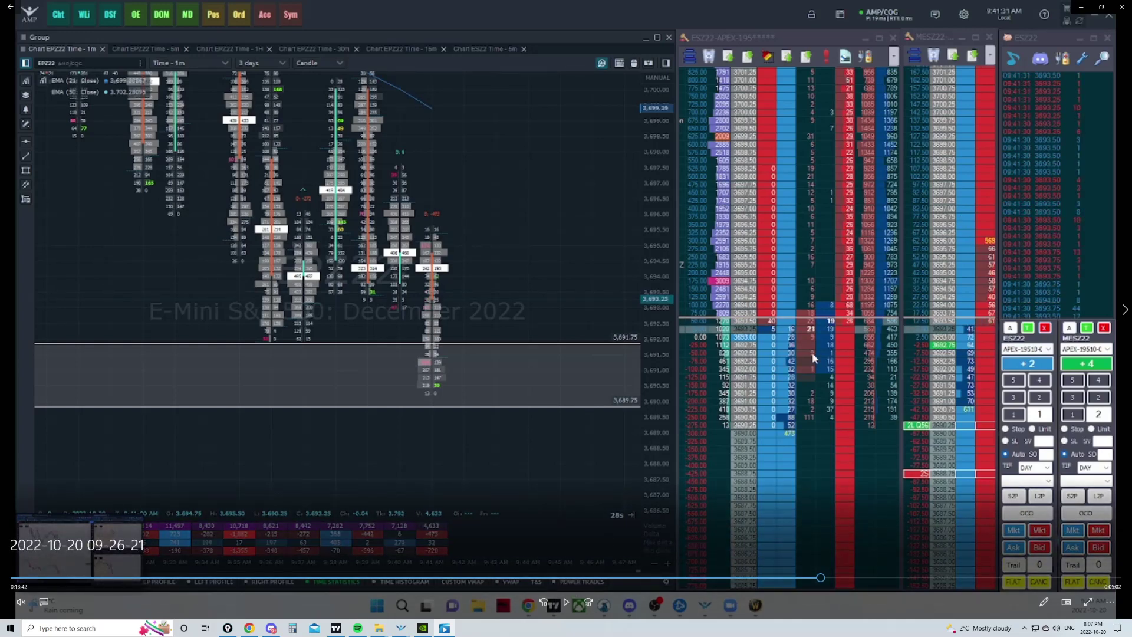
mouse_move(428, 515)
mouse_down()
mouse_move(418, 524)
mouse_move(469, 563)
mouse_move(463, 509)
mouse_move(465, 550)
mouse_move(474, 515)
mouse_move(477, 537)
mouse_up()
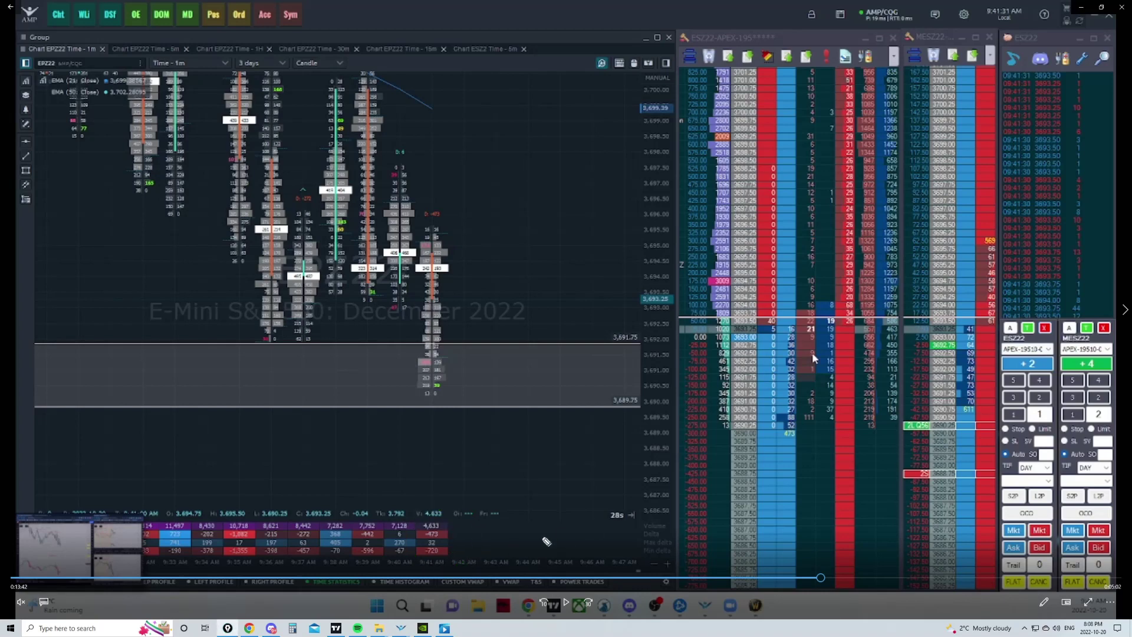
drag(452, 554, 462, 563)
mouse_move(356, 467)
mouse_down()
mouse_move(393, 482)
mouse_move(455, 479)
mouse_move(469, 461)
mouse_up()
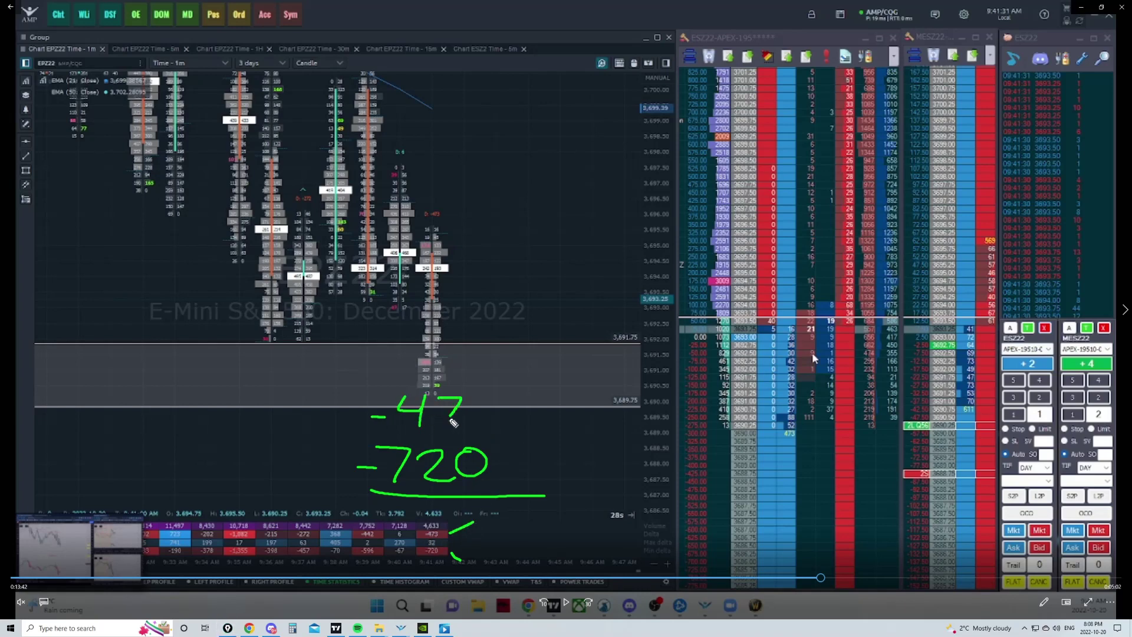
drag(479, 399, 489, 426)
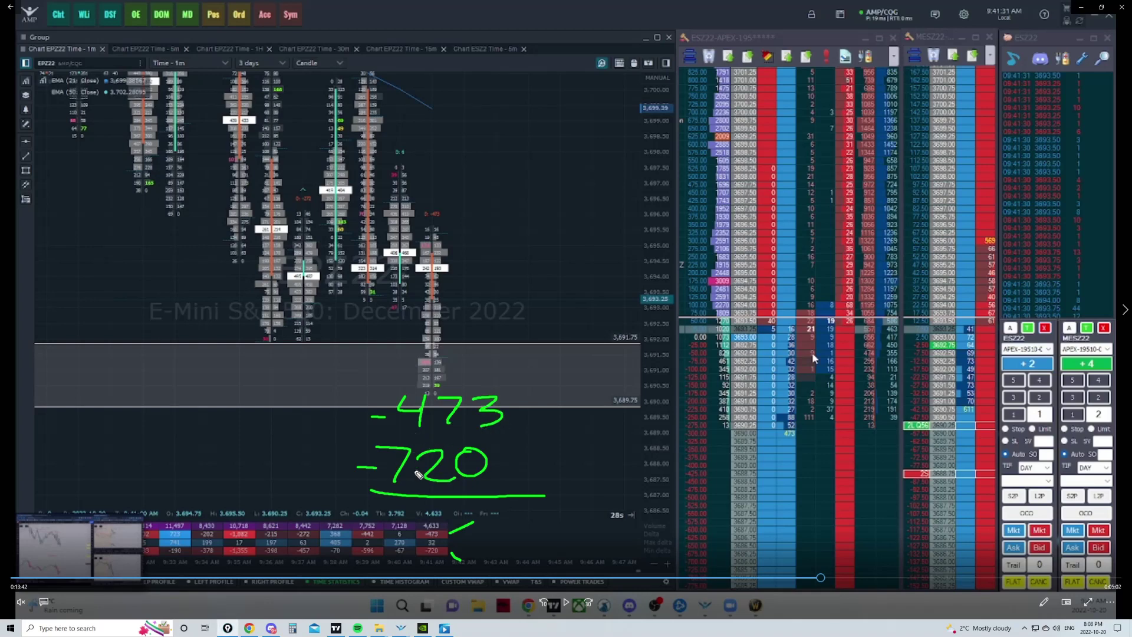
mouse_move(487, 497)
mouse_down()
mouse_move(537, 493)
mouse_move(550, 441)
mouse_move(565, 431)
mouse_move(532, 433)
mouse_up()
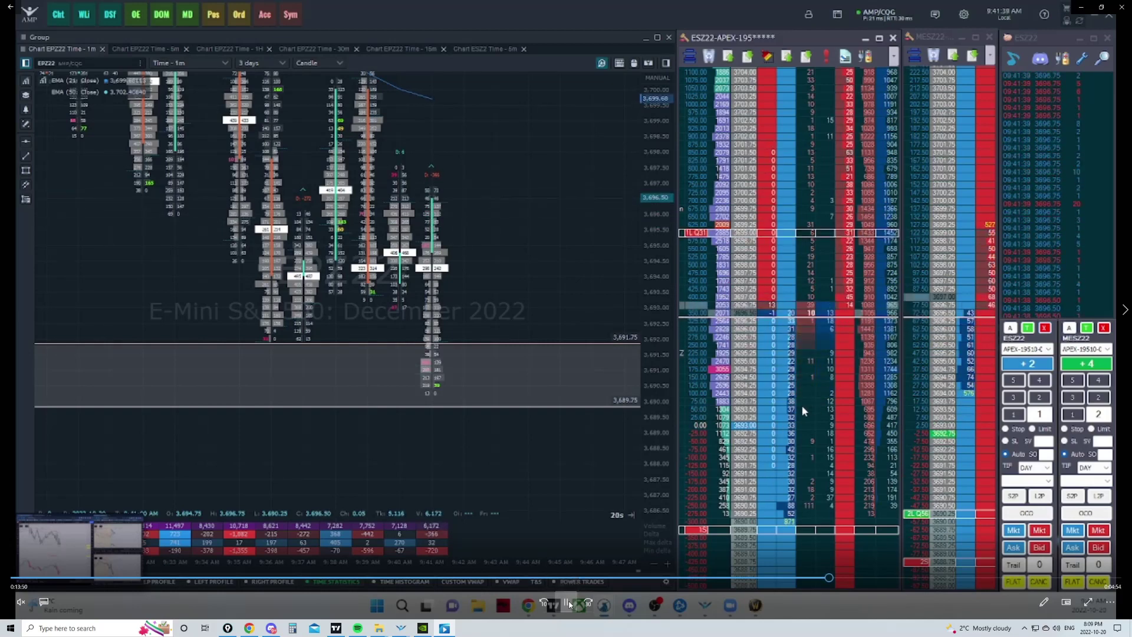
Let the replay run on toward 9:41:47 as EPZ22 climbs to about 3,698.
click(568, 603)
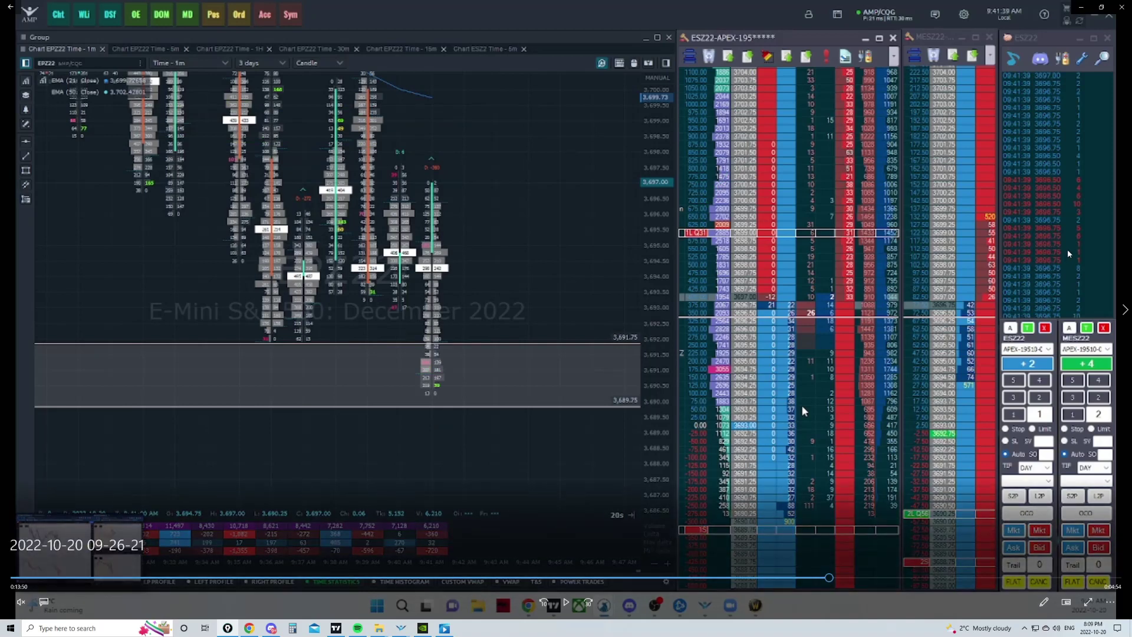
click(570, 605)
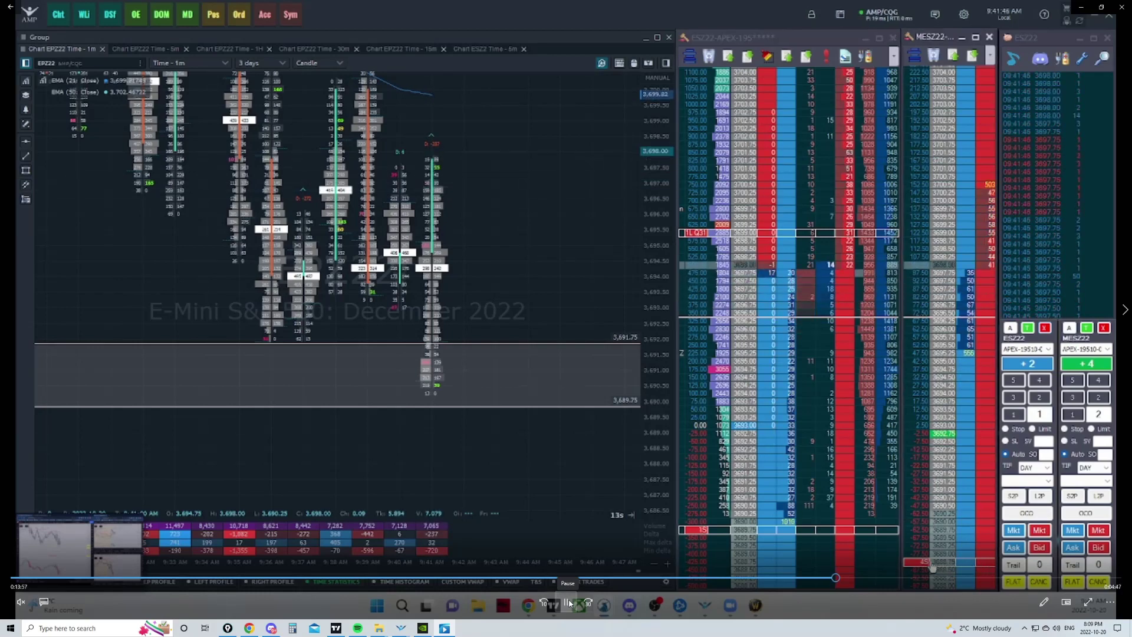
Freeze at 9:41:47, circle the -199, 32, -720 statistics, and write -199 above -720.
click(568, 602)
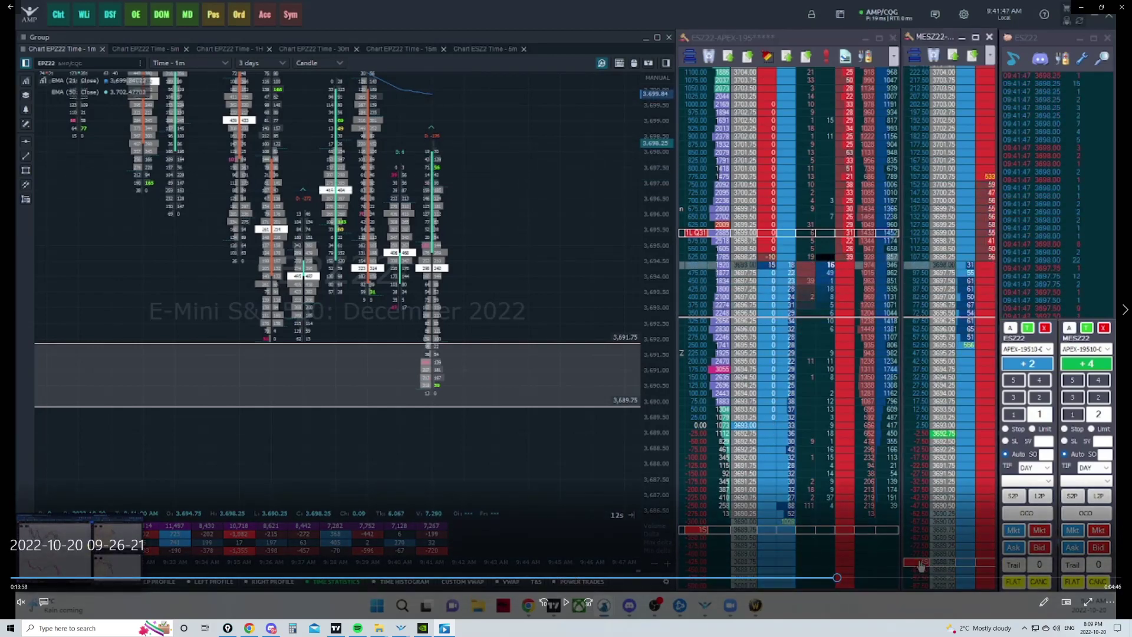
mouse_move(451, 515)
mouse_down()
mouse_move(424, 550)
mouse_move(467, 533)
mouse_move(457, 515)
mouse_move(423, 544)
mouse_move(459, 519)
mouse_up()
mouse_move(399, 478)
mouse_down()
mouse_move(525, 490)
mouse_move(534, 474)
mouse_up()
drag(443, 535, 461, 524)
mouse_move(412, 423)
mouse_down()
mouse_move(439, 423)
mouse_move(458, 438)
mouse_move(494, 419)
mouse_move(490, 442)
mouse_up()
mouse_move(525, 410)
mouse_down()
mouse_move(505, 416)
mouse_move(519, 443)
mouse_up()
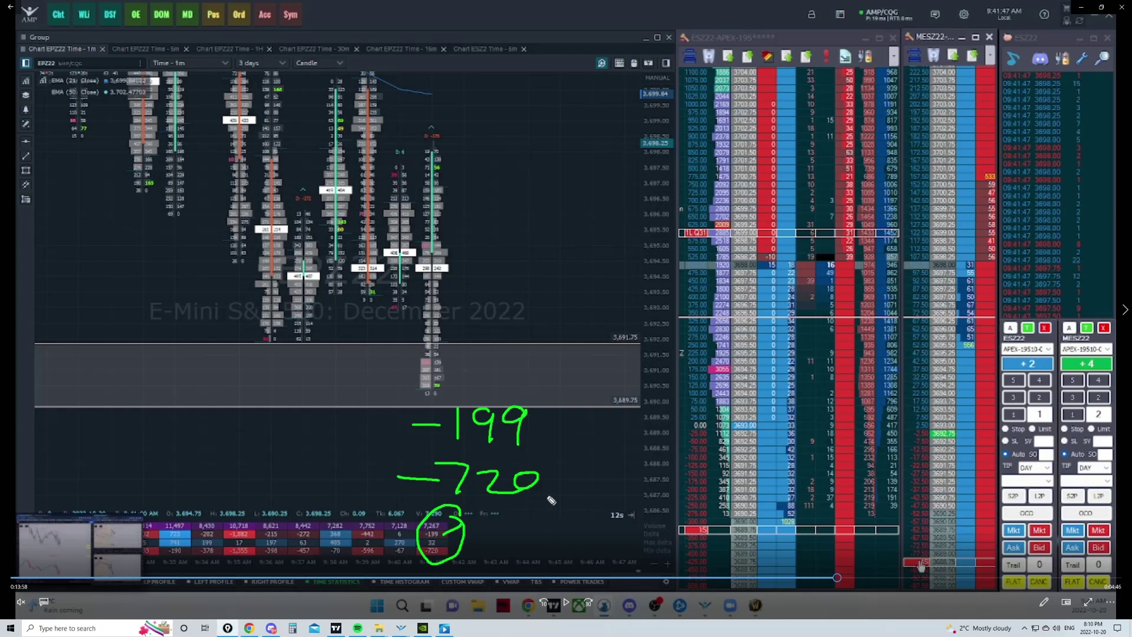
Draw an arrow from -720 to the candle low, loop the -199, then clear all ink.
mouse_move(532, 493)
mouse_down()
mouse_move(566, 472)
mouse_move(579, 408)
mouse_move(601, 403)
mouse_up()
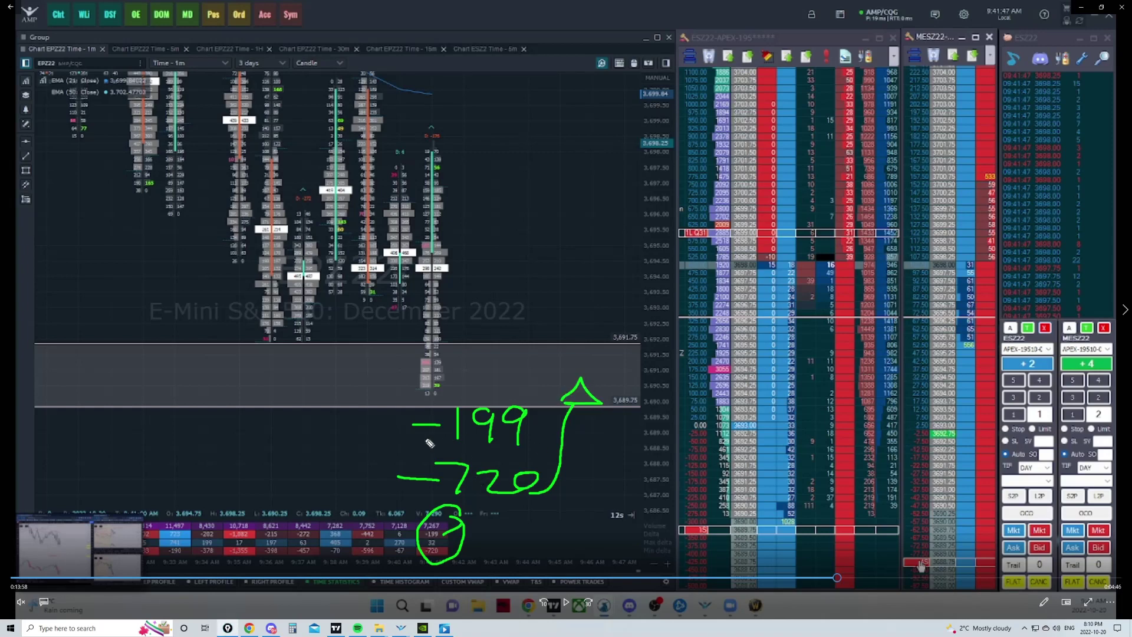
mouse_move(435, 446)
mouse_down()
mouse_move(481, 397)
mouse_move(436, 446)
mouse_up()
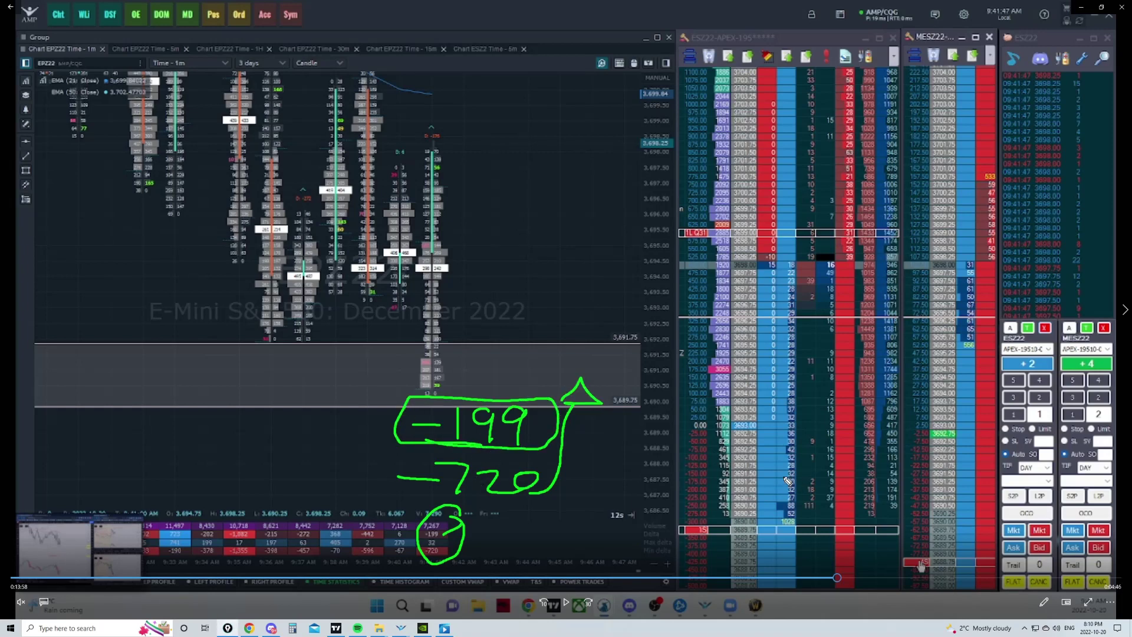
key(Escape)
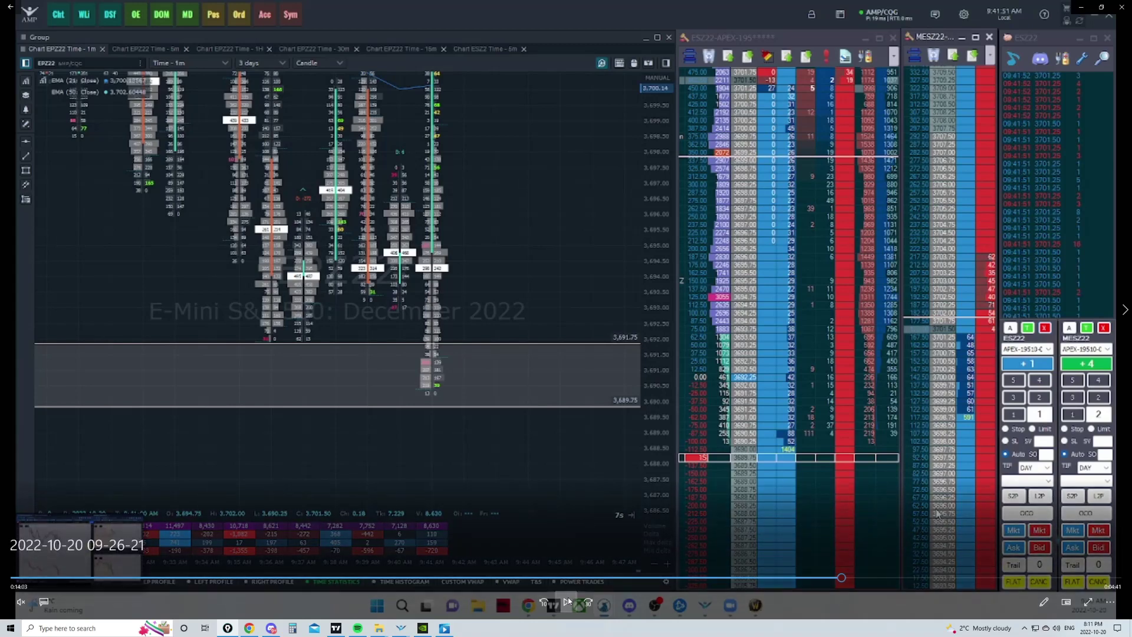
Run the session replay forward and pause it at 9:42:03 AM, EPZ22 near 3,700.25.
click(566, 601)
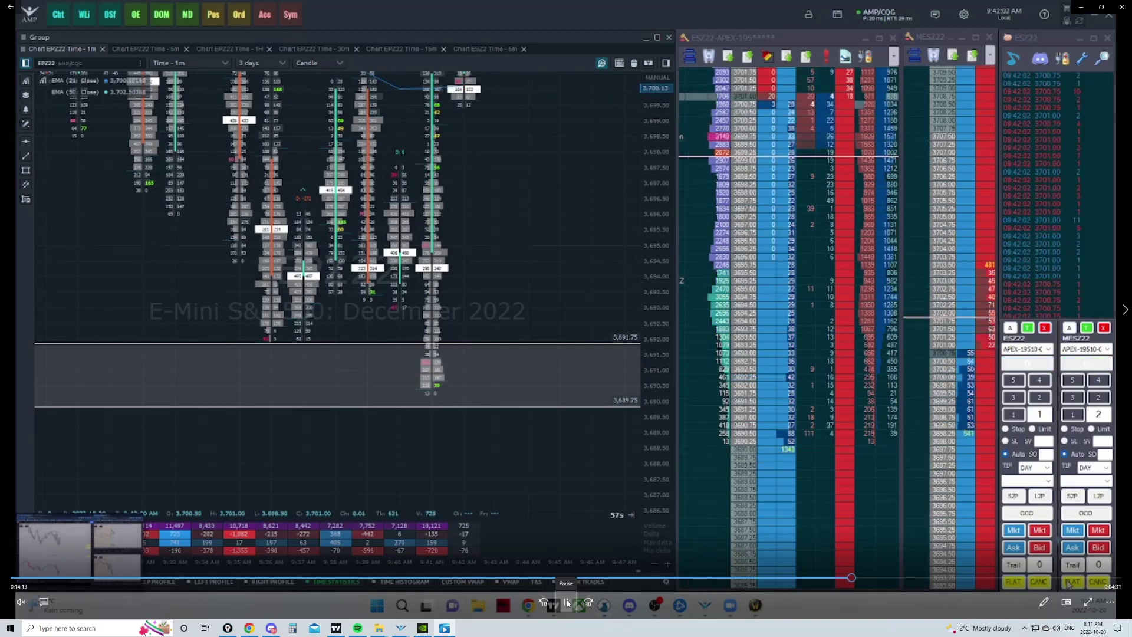
click(567, 603)
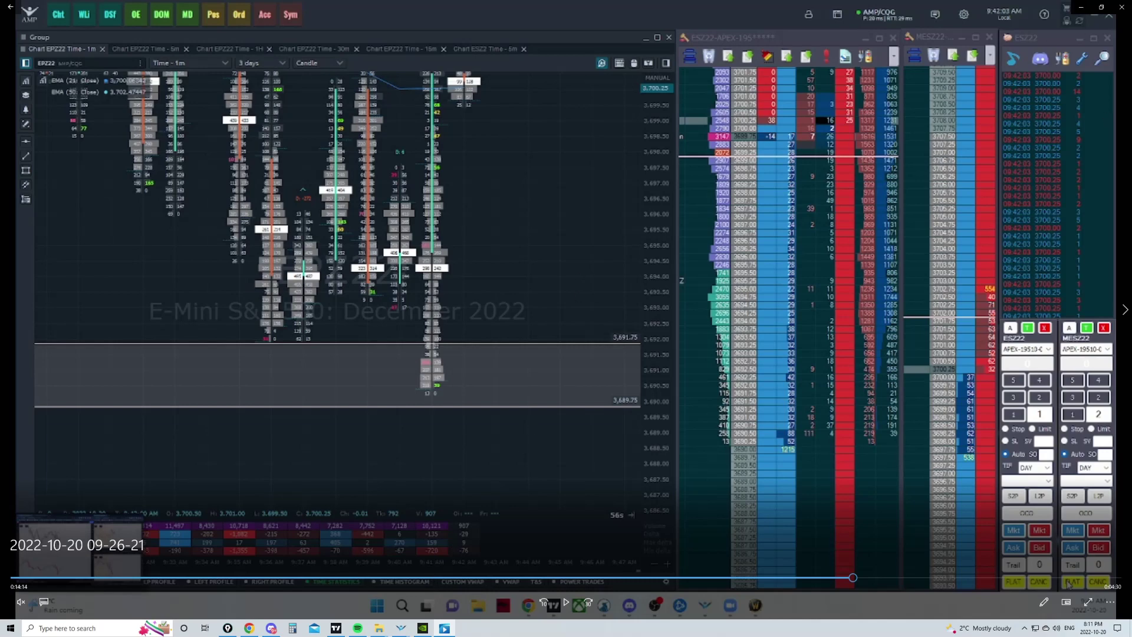
Return to the live chart and sketch the drop into the 3,691 low and the rally, then clear.
click(1081, 7)
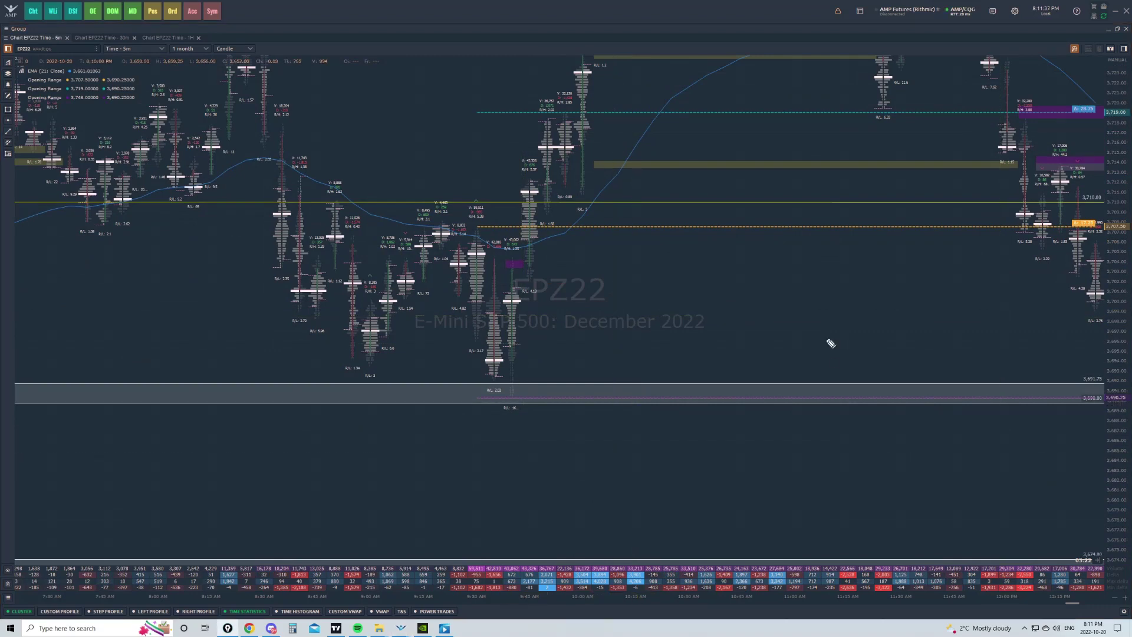
mouse_move(529, 384)
mouse_down()
mouse_move(480, 412)
mouse_move(514, 428)
mouse_up()
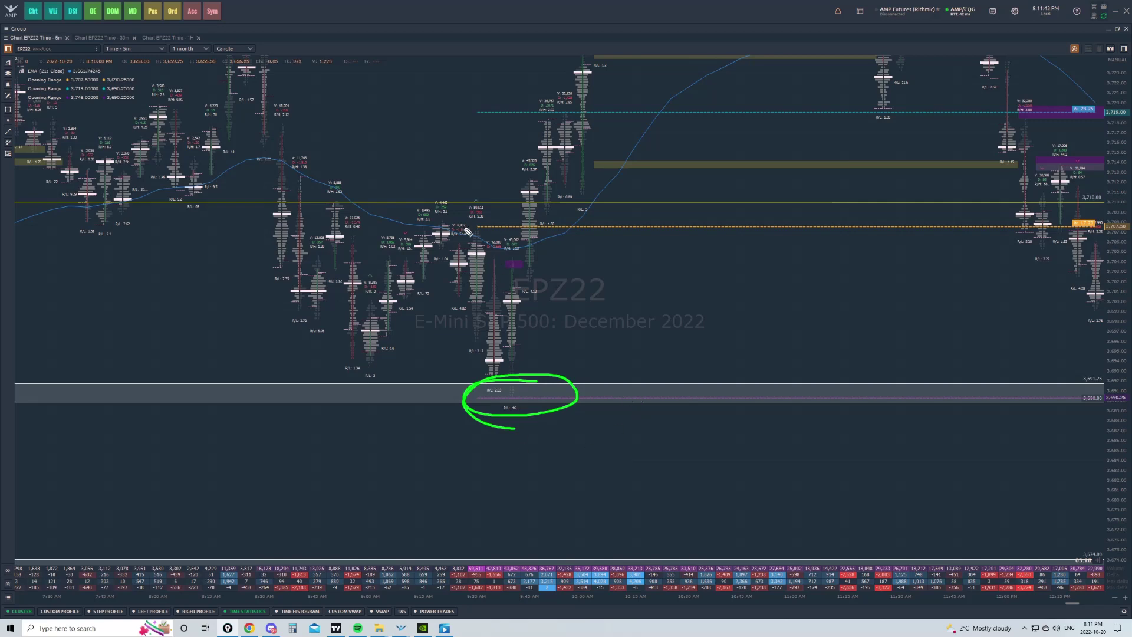
mouse_move(464, 232)
mouse_down()
mouse_move(494, 392)
mouse_move(536, 382)
mouse_up()
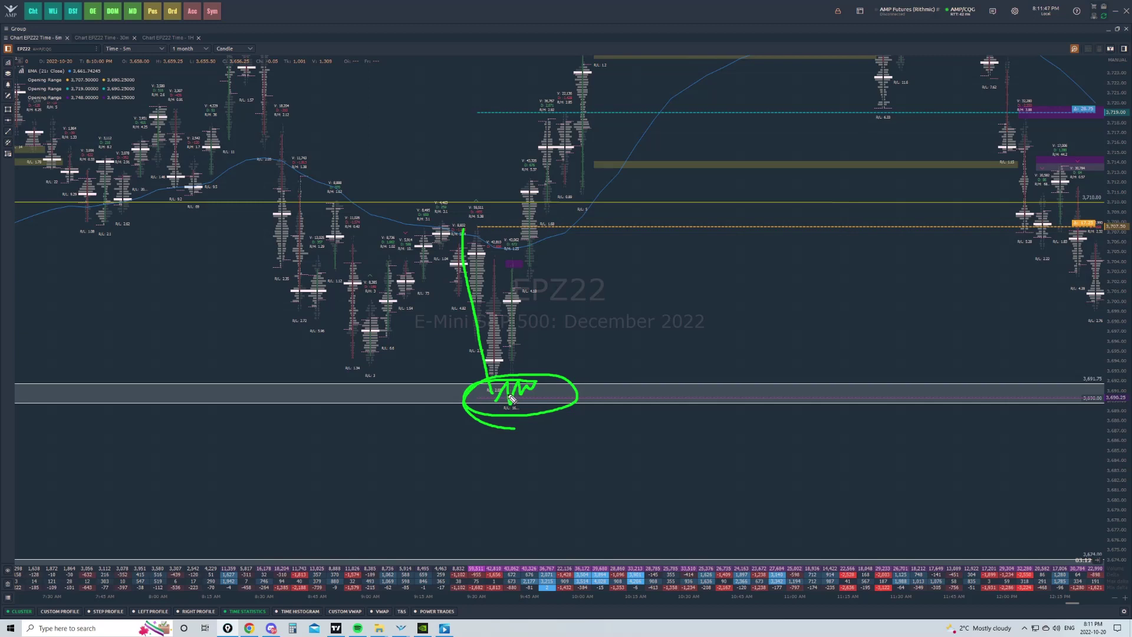
drag(508, 391, 575, 118)
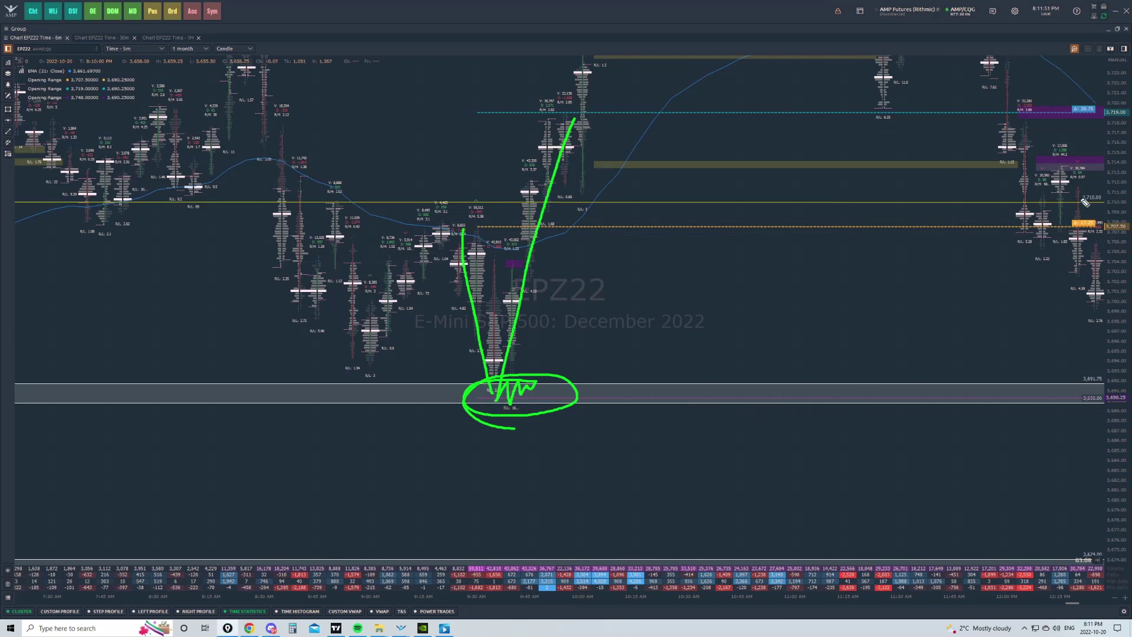
key(Escape)
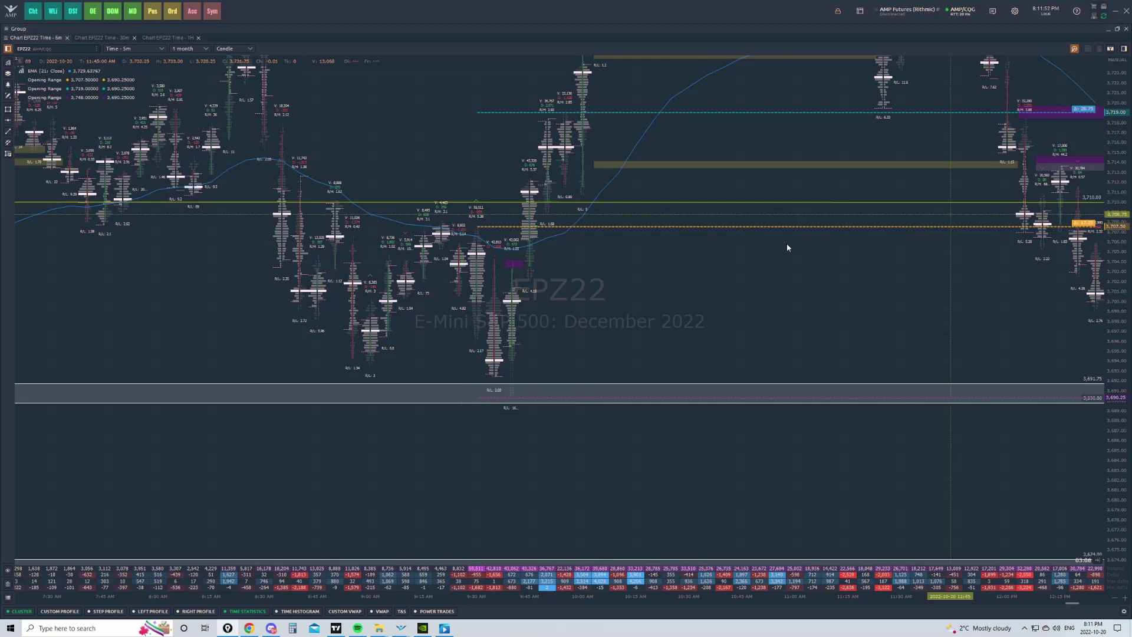
Pan to 8:15 AM–1:15 PM and bracket the bounce from the morning low to its top.
drag(760, 244, 583, 311)
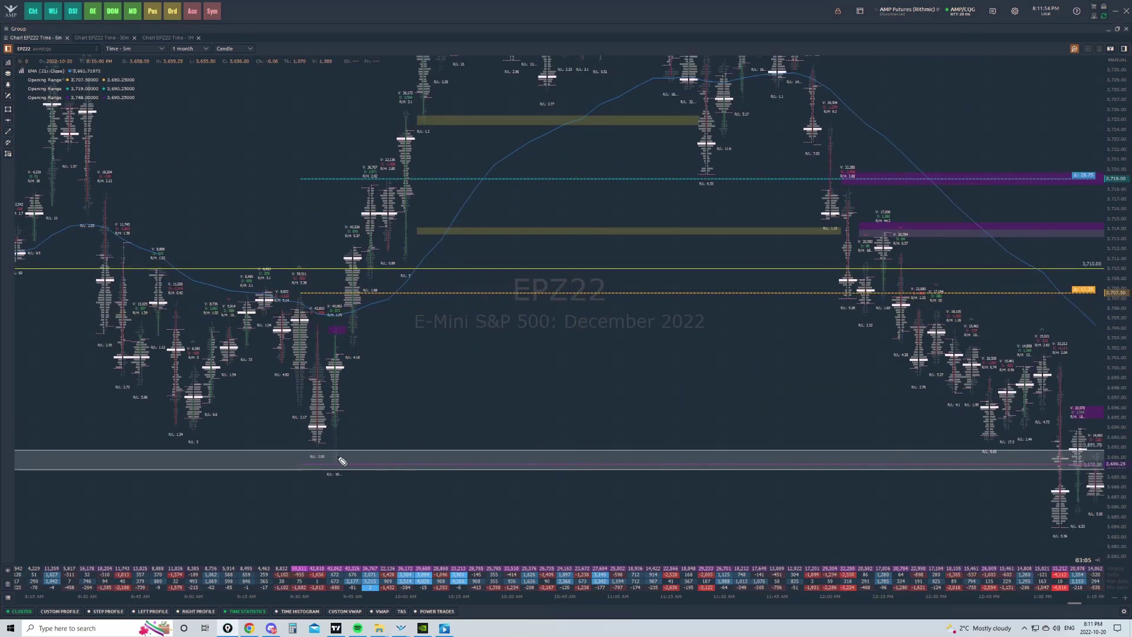
drag(329, 457, 353, 456)
drag(323, 375, 374, 376)
drag(342, 456, 356, 382)
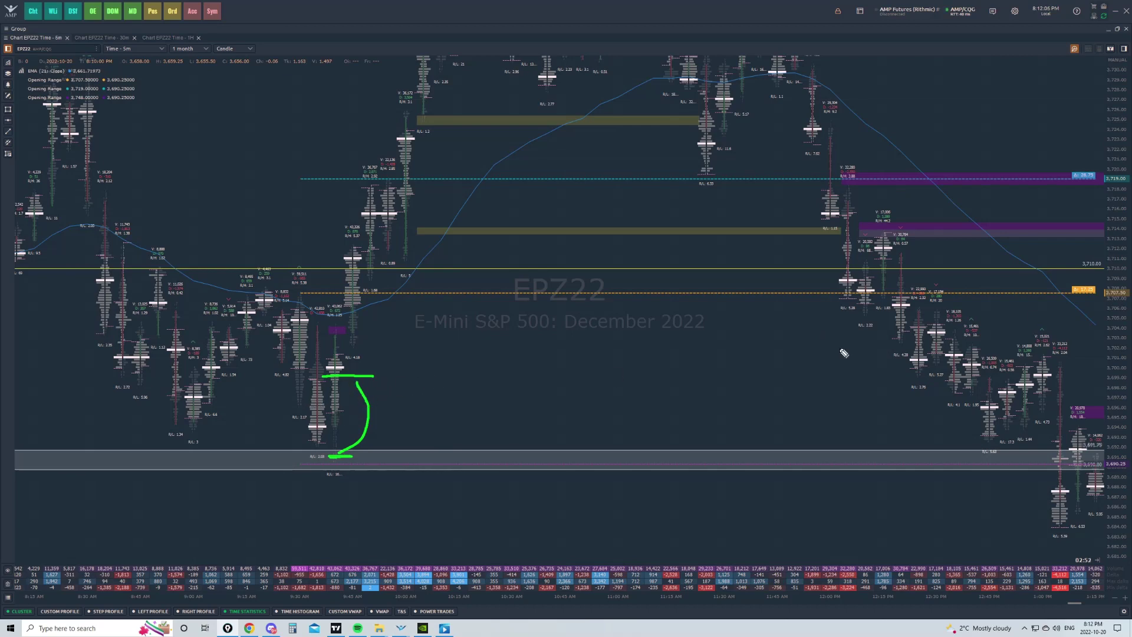
Clear the bracket, then trace and erase the rally curve from the morning low to the high.
key(Escape)
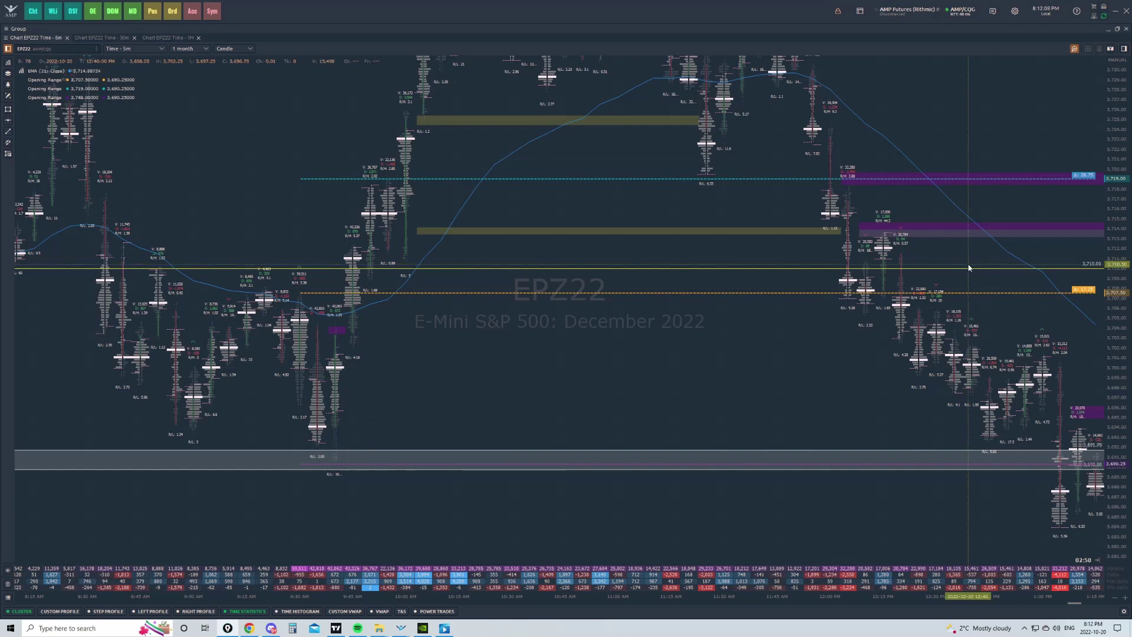
drag(724, 342, 643, 393)
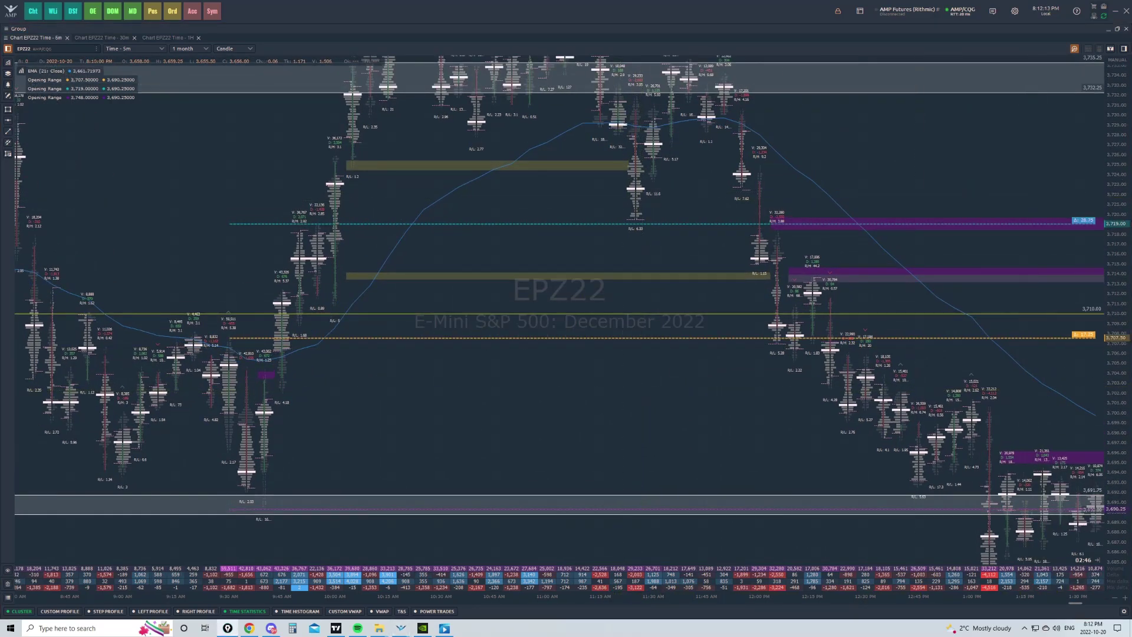
mouse_move(242, 492)
mouse_down()
mouse_move(462, 195)
mouse_move(453, 59)
mouse_up()
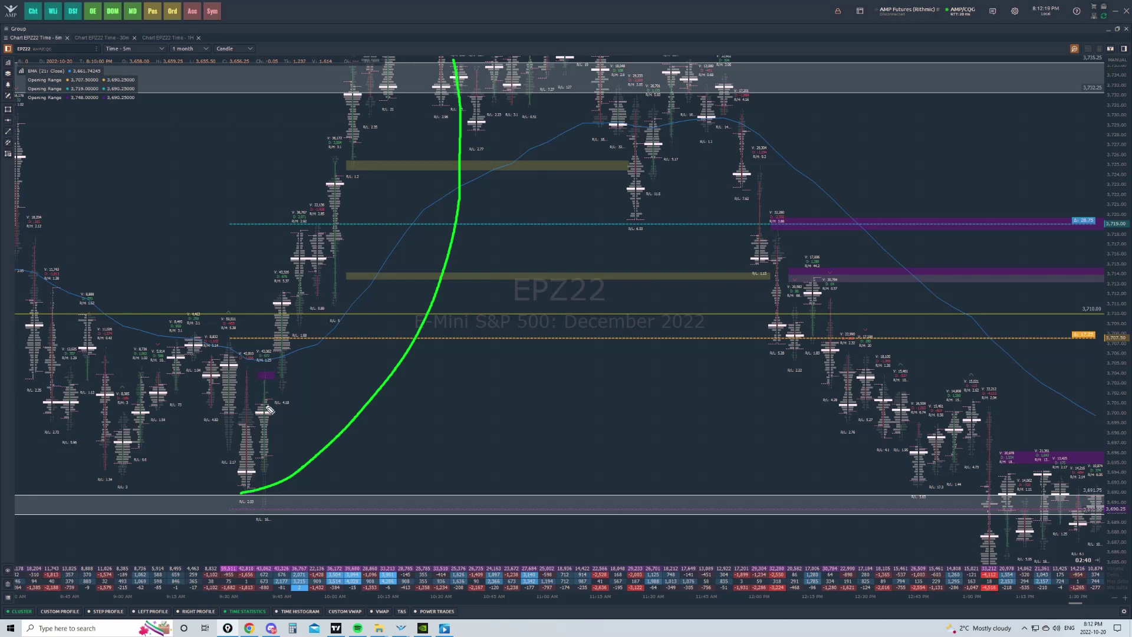
mouse_move(242, 493)
mouse_down()
mouse_move(276, 503)
mouse_move(285, 493)
mouse_up()
key(Escape)
Pan the 5-minute chart across earlier and later bars to view the full day.
drag(981, 140, 893, 279)
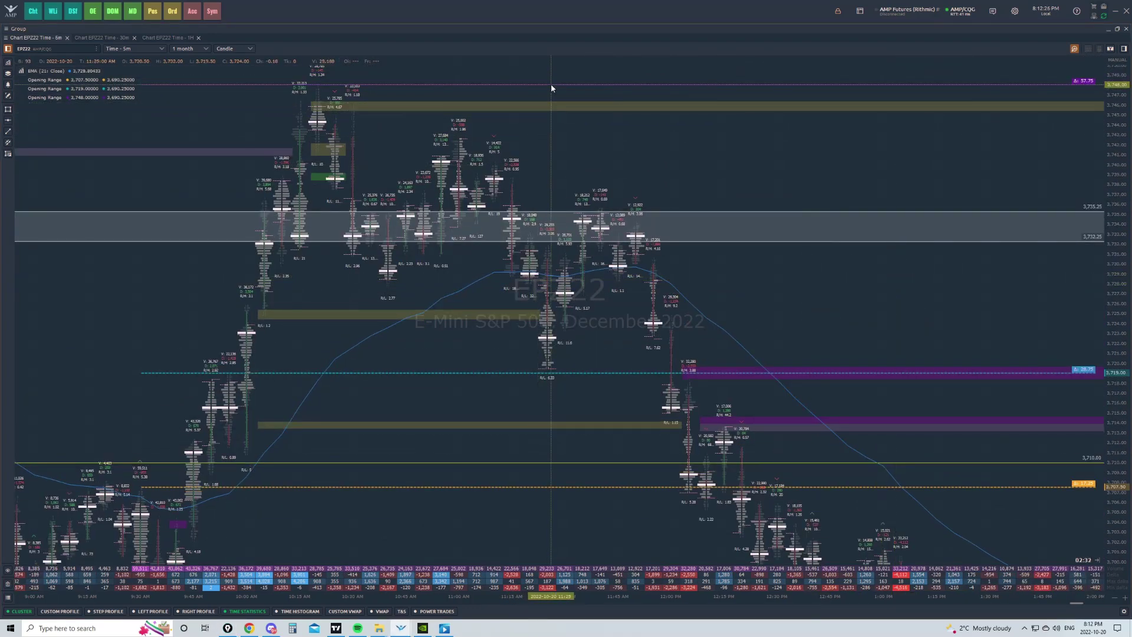
drag(709, 123, 745, 65)
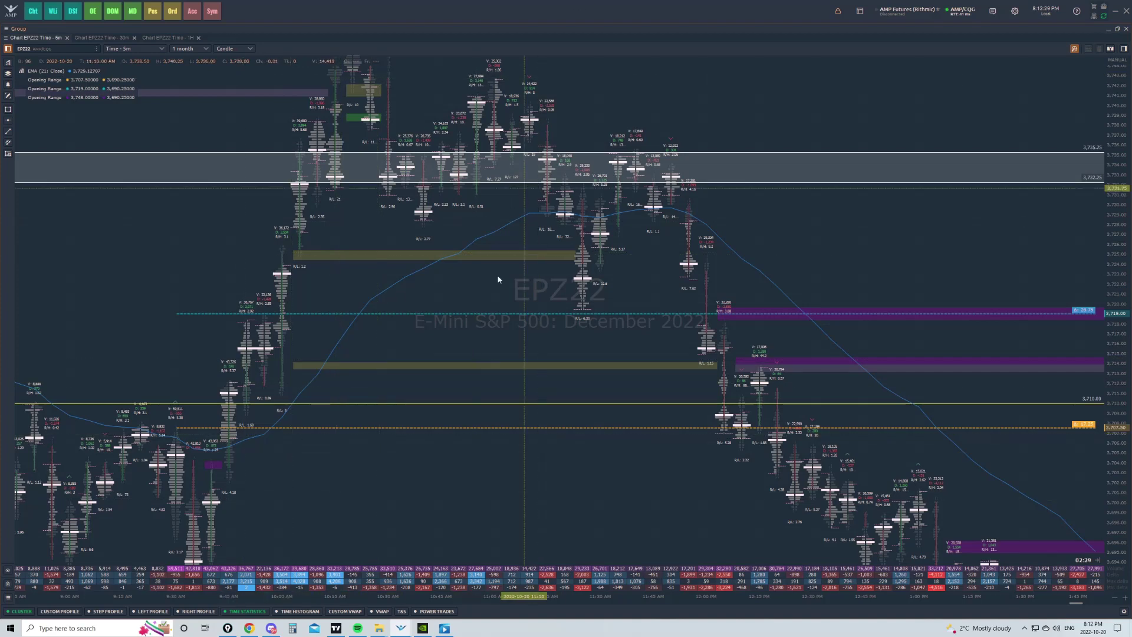
drag(330, 496, 471, 370)
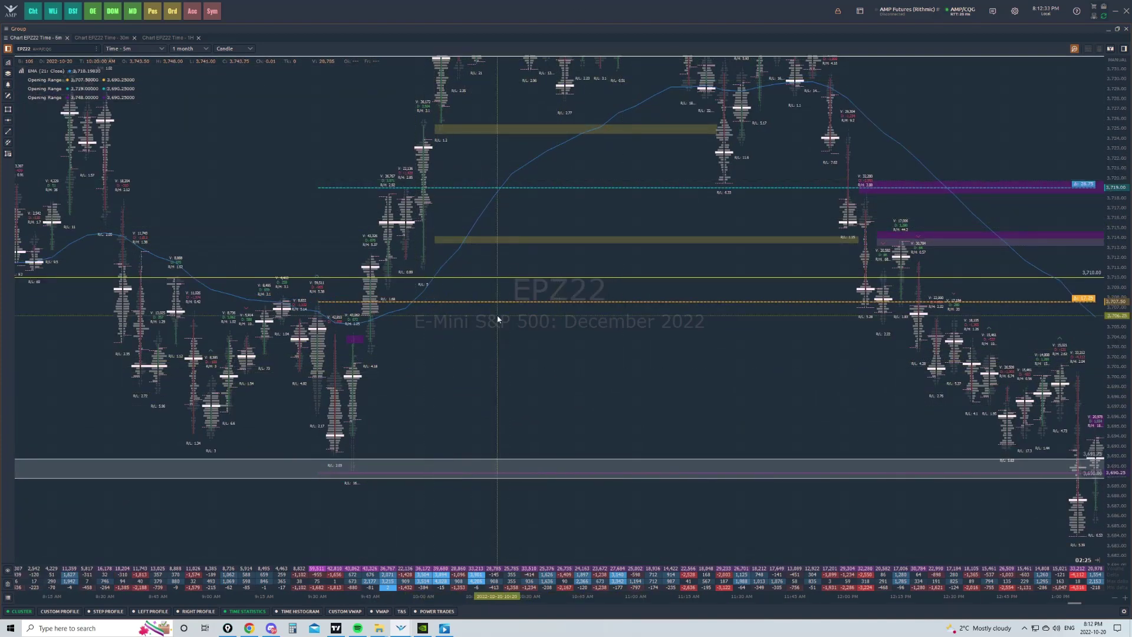
drag(352, 148, 326, 208)
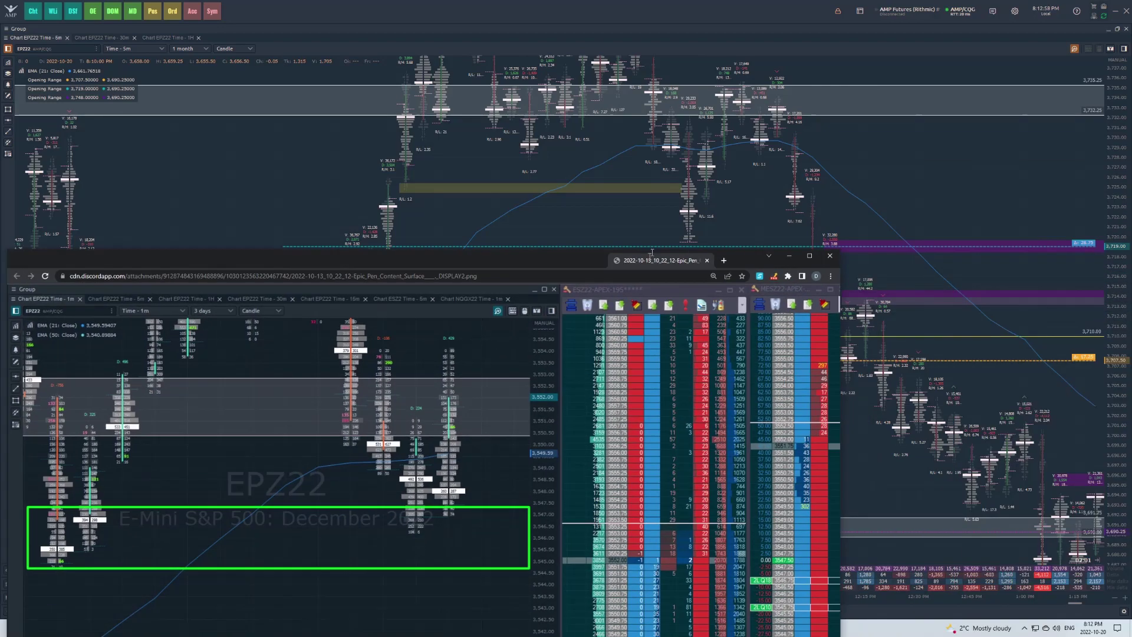
Maximize the 2022-10-13 footprint screenshot and outline the green box's left end and top edge.
drag(541, 234, 653, 158)
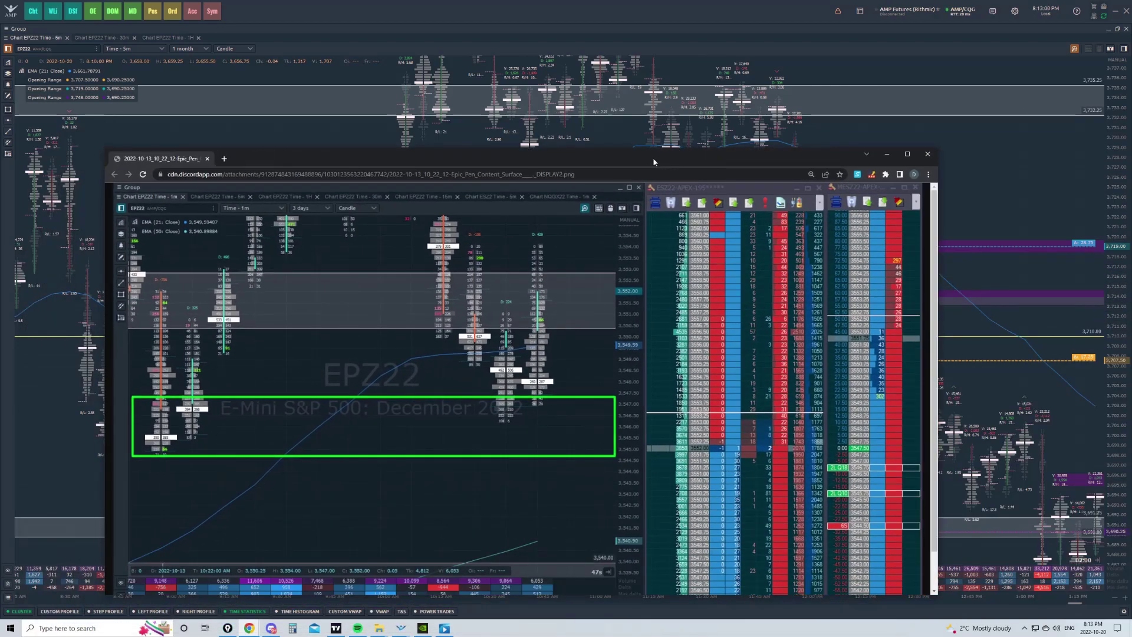
double_click(652, 157)
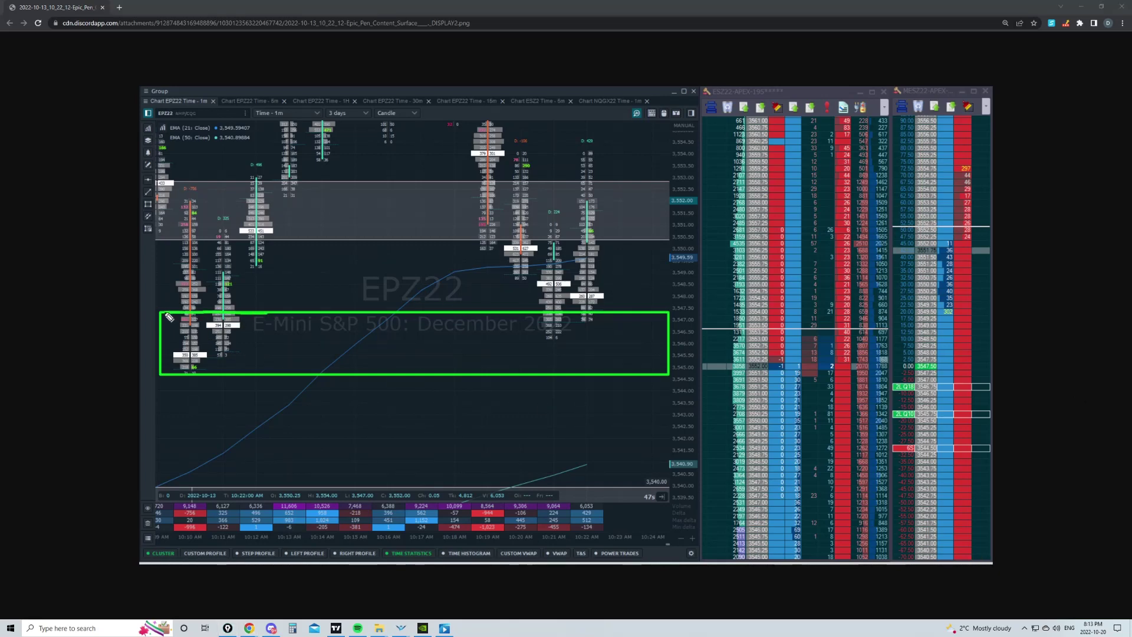
drag(162, 378, 178, 382)
mouse_move(235, 307)
mouse_down()
mouse_move(210, 310)
mouse_move(154, 344)
mouse_move(224, 381)
mouse_up()
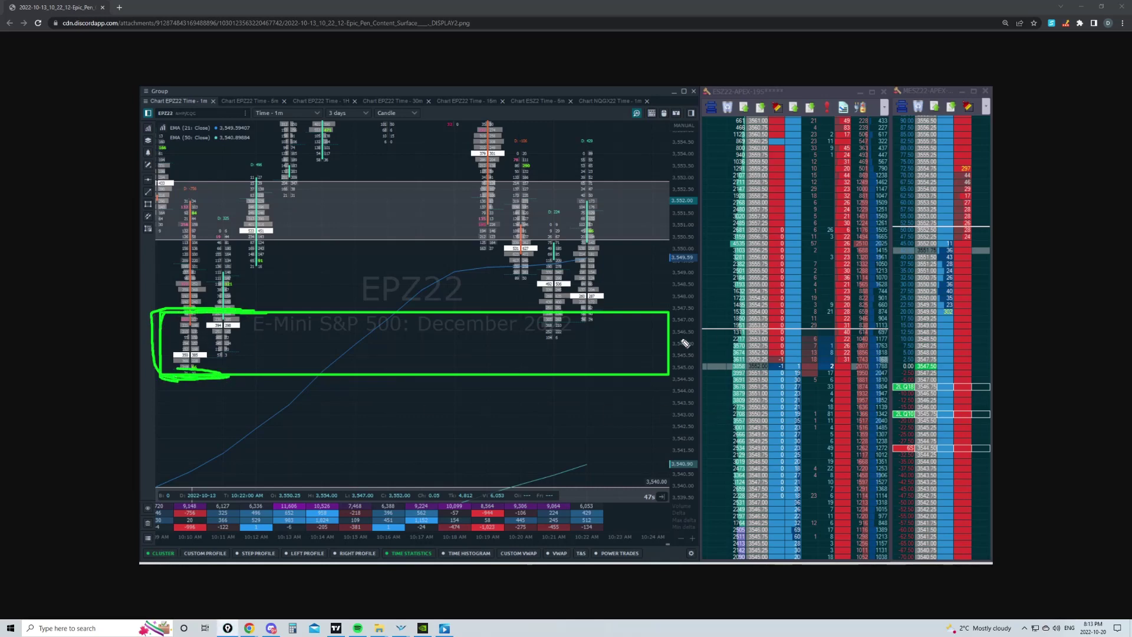
Trace the drop and rebound, circle the chart header, then undo the strokes and leave the screenshot.
mouse_move(483, 137)
mouse_down()
mouse_move(559, 328)
mouse_move(575, 328)
mouse_move(607, 277)
mouse_move(632, 167)
mouse_up()
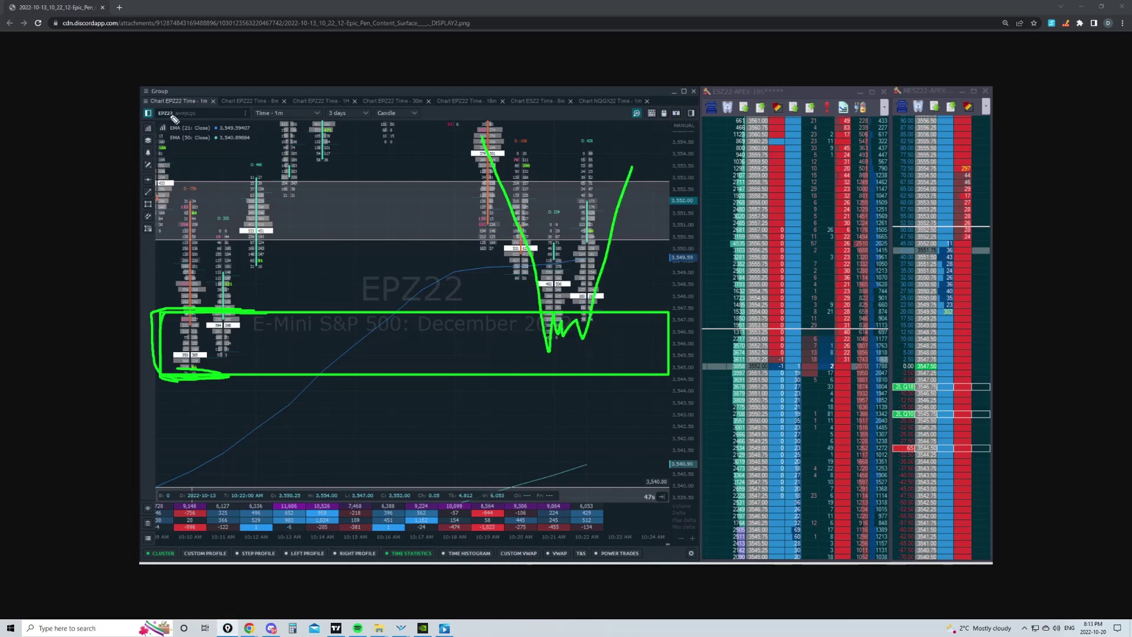
drag(174, 106, 144, 110)
key(ctrl+z)
key(ctrl+z)
key(ctrl+z)
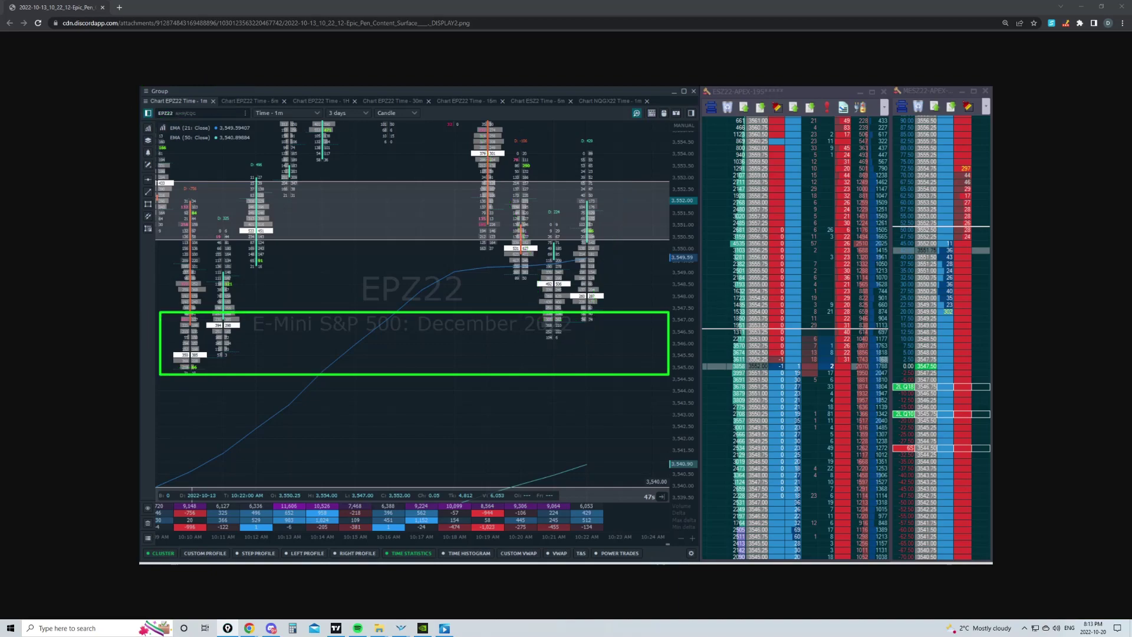
key(alt+Tab)
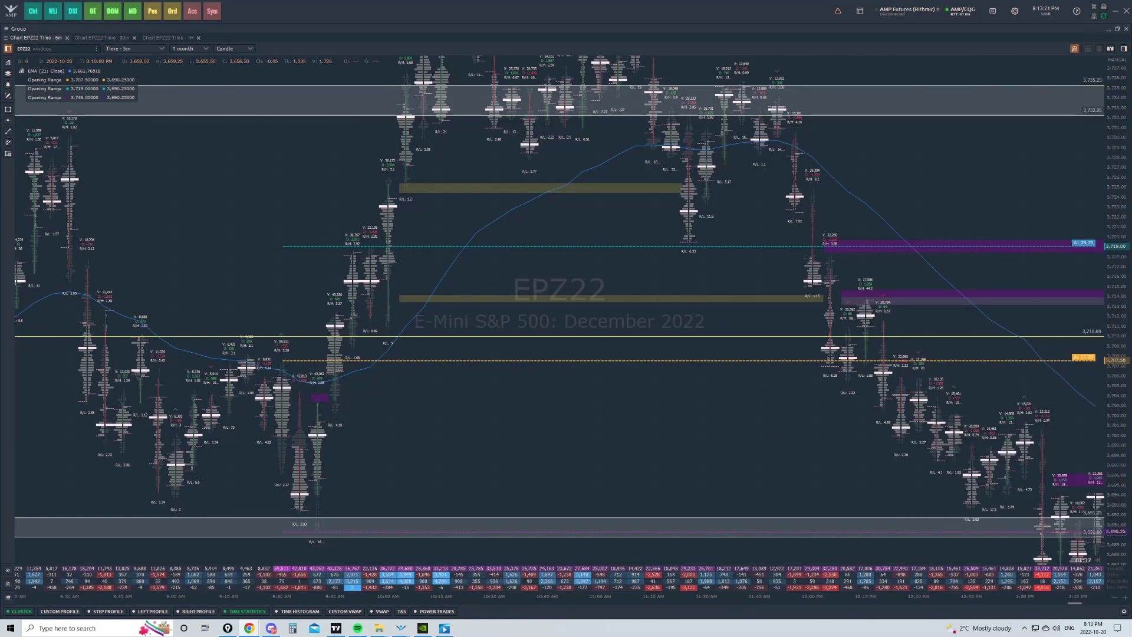